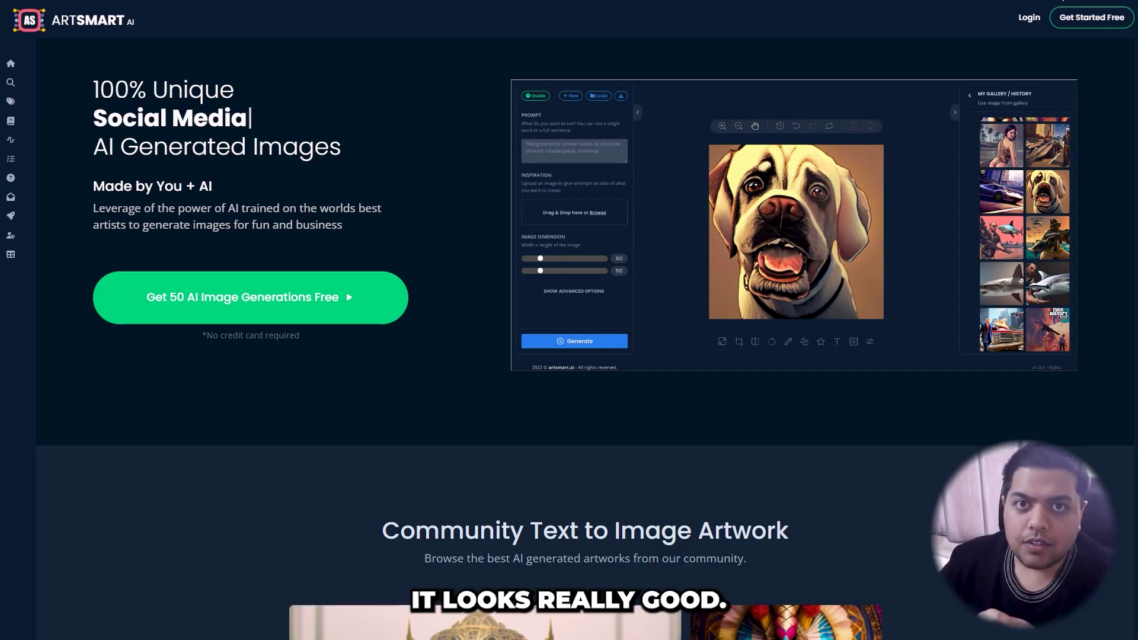
Look through the community text-to-image artwork on the home page and open the full community gallery.
scroll(630, 126, down, 7)
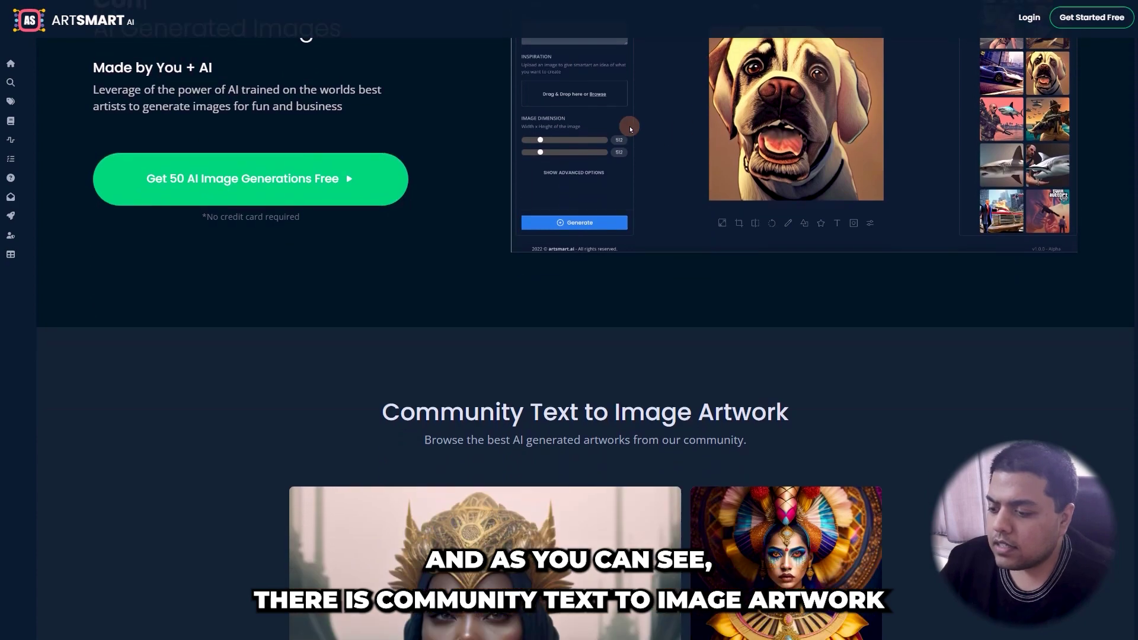
scroll(609, 124, down, 4)
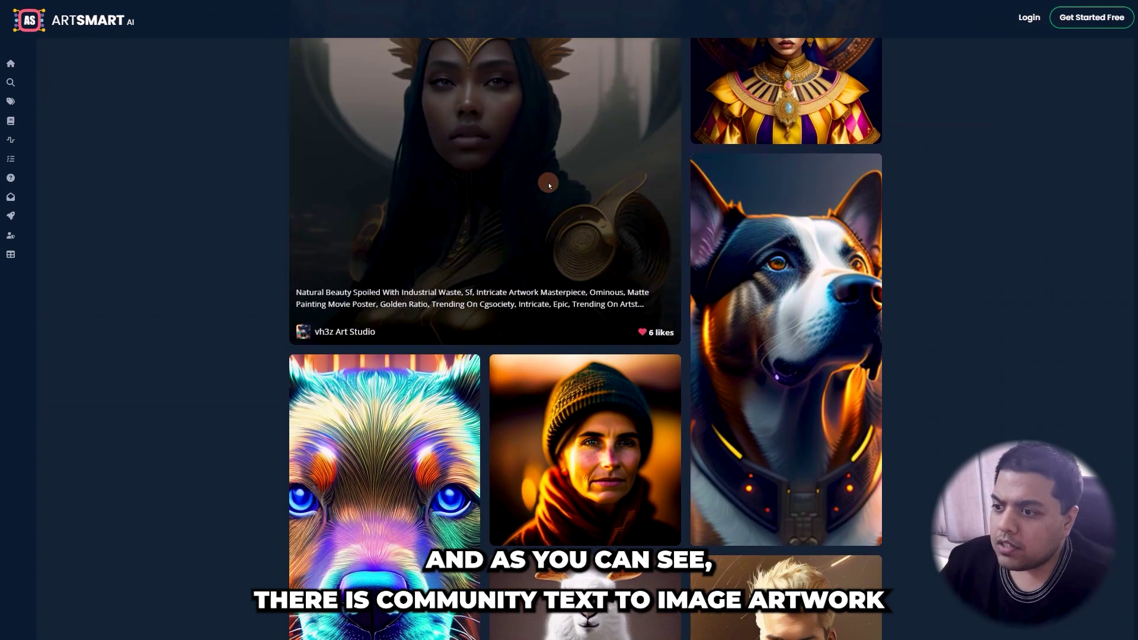
scroll(570, 358, down, 2)
scroll(571, 358, down, 1)
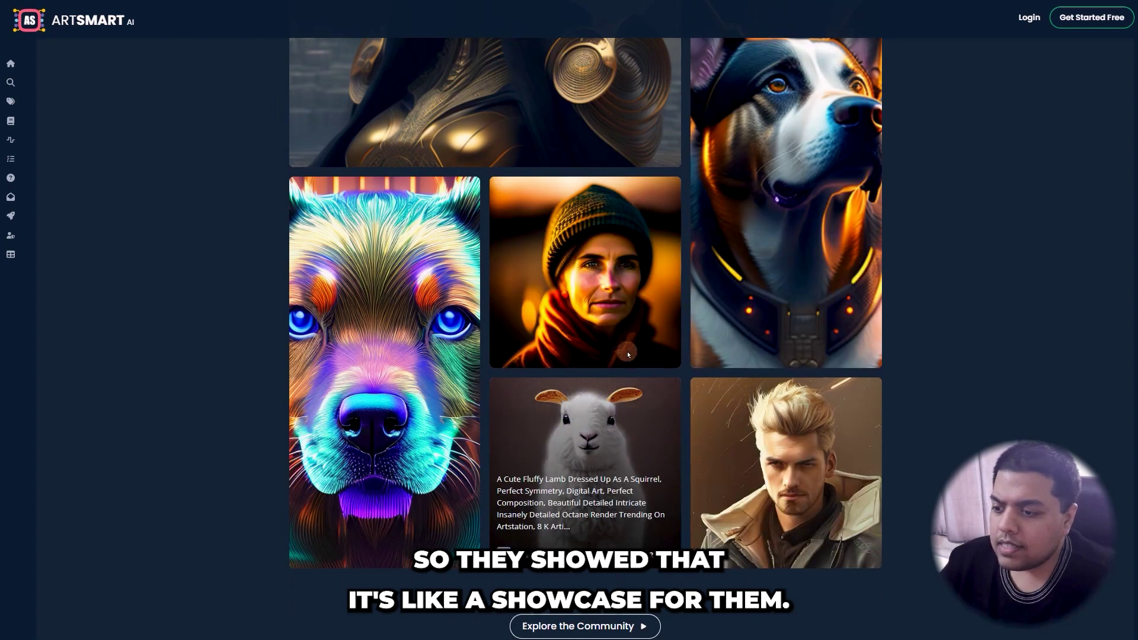
click(174, 429)
scroll(175, 429, down, 2)
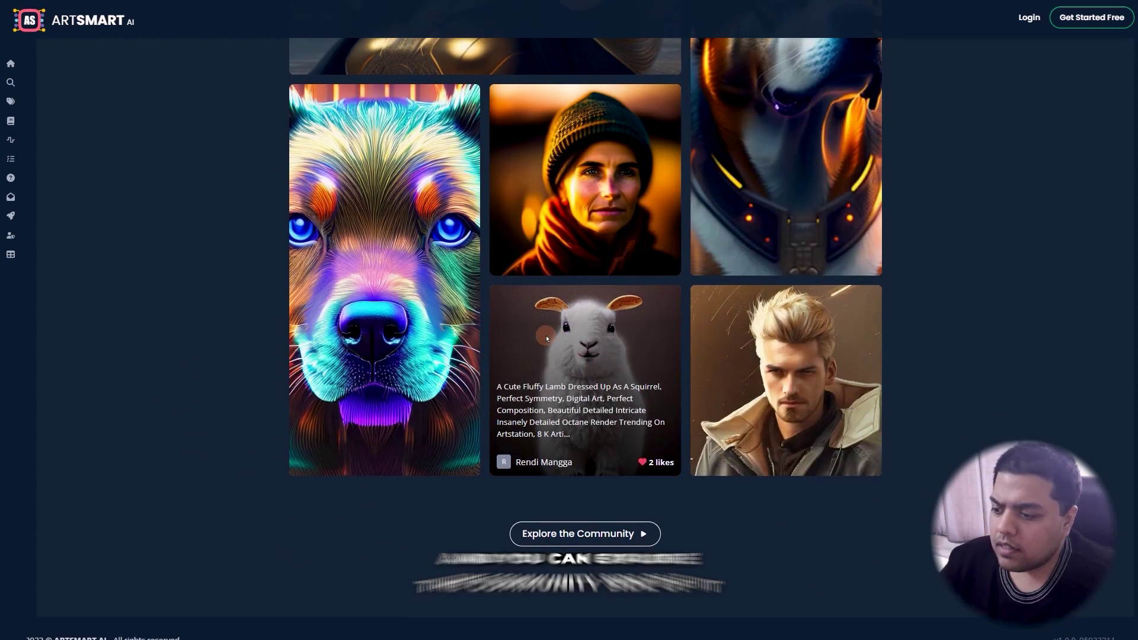
click(605, 521)
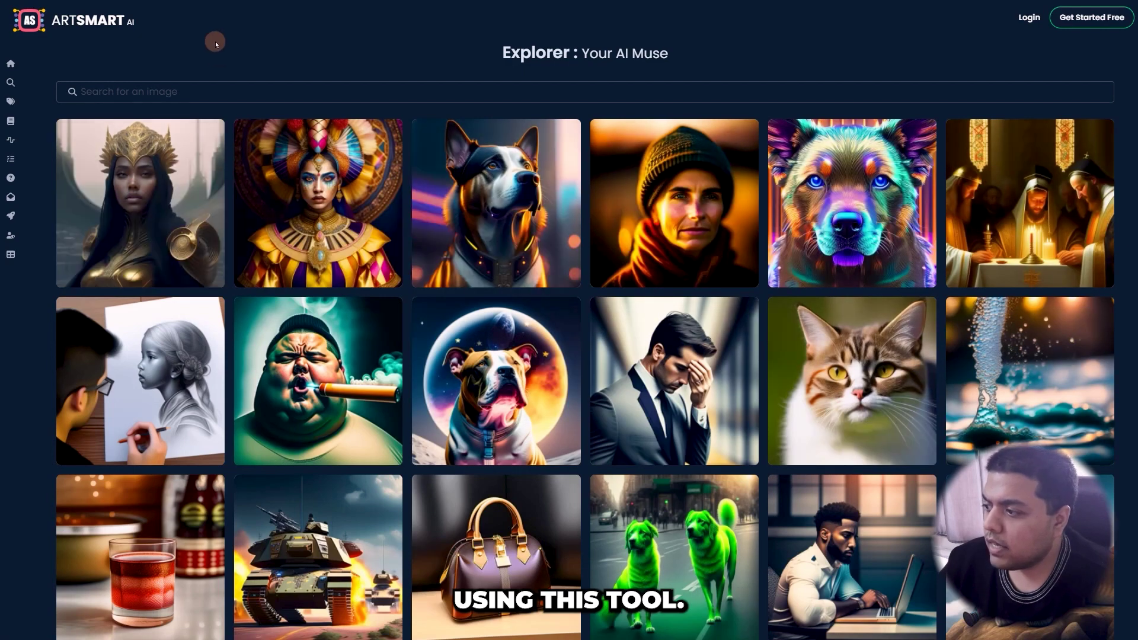
Browse the AI-generated images in the community Explorer gallery, checking the prompts shown on individual artworks.
scroll(229, 75, down, 5)
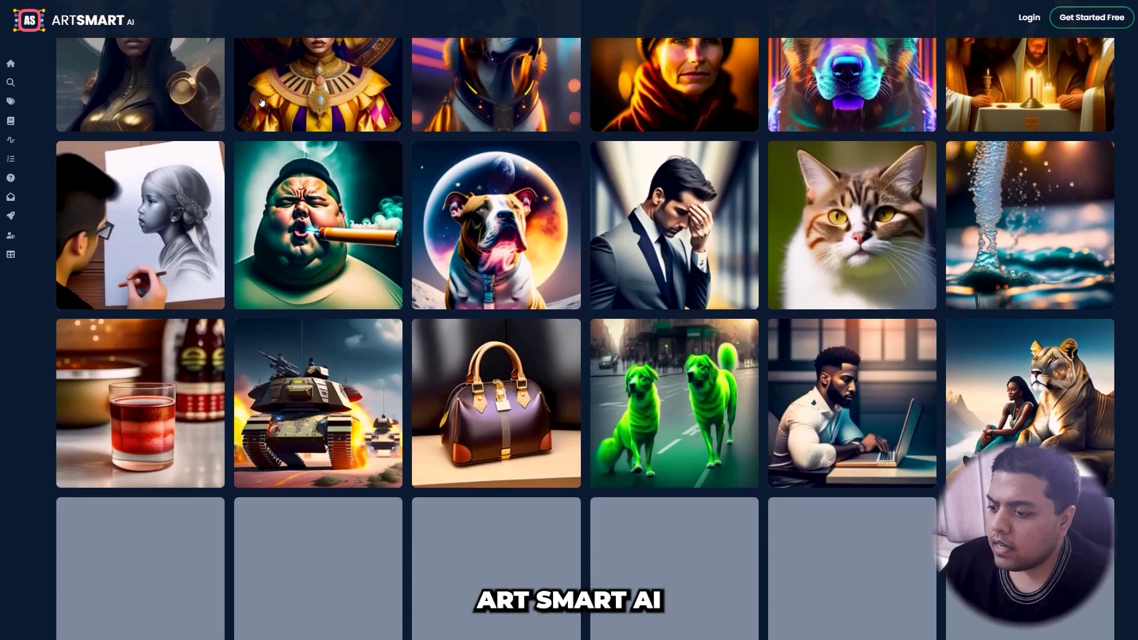
scroll(529, 263, down, 8)
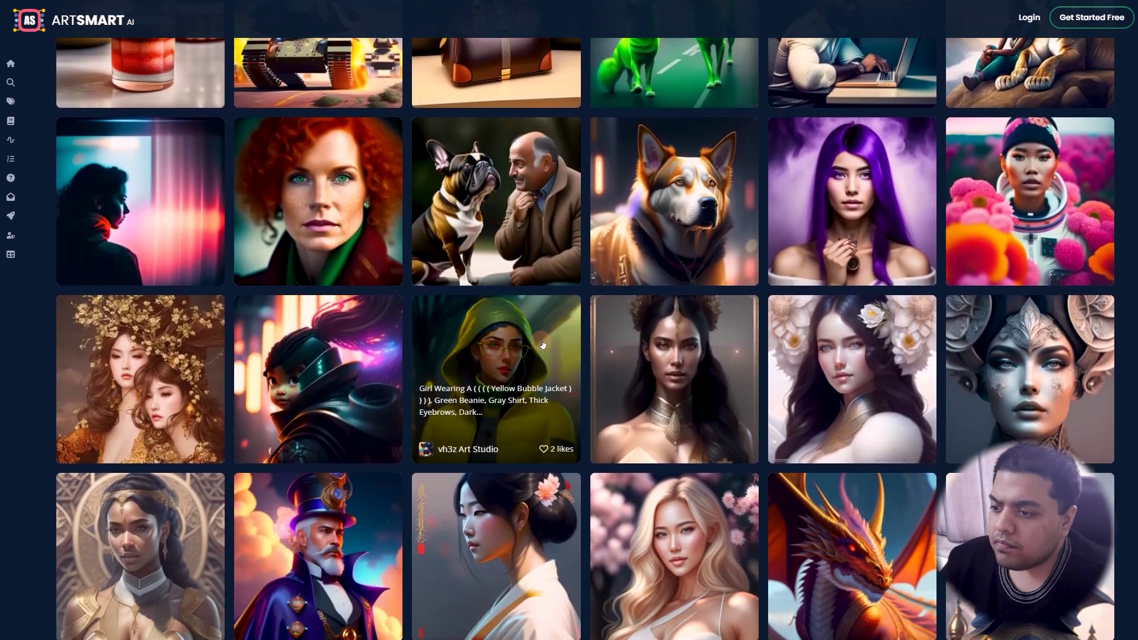
scroll(533, 300, down, 5)
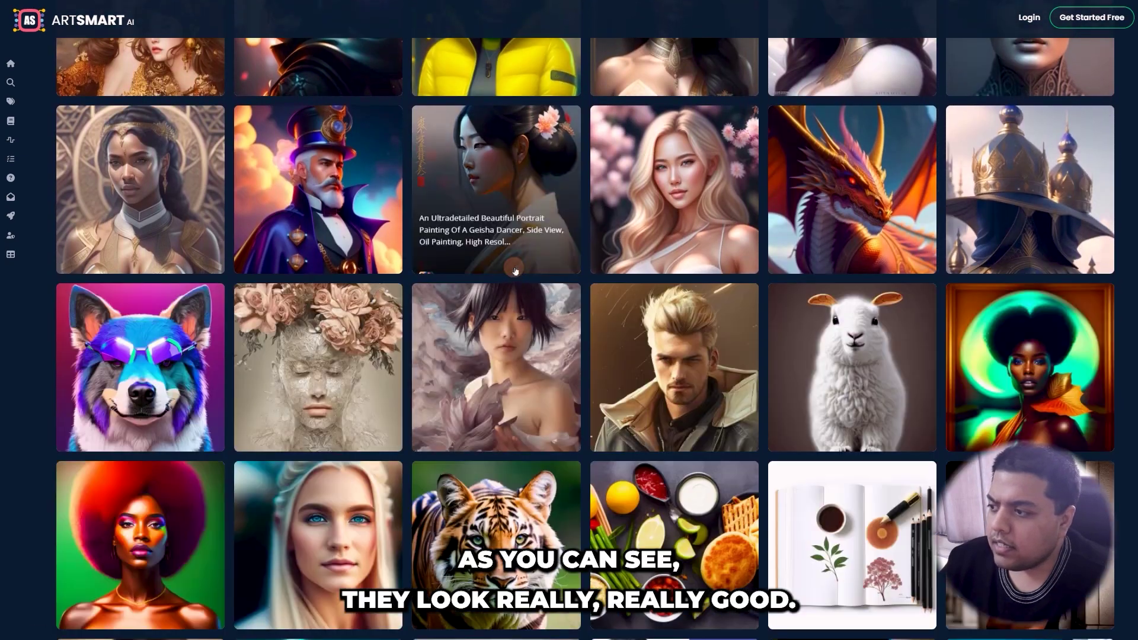
scroll(524, 250, down, 2)
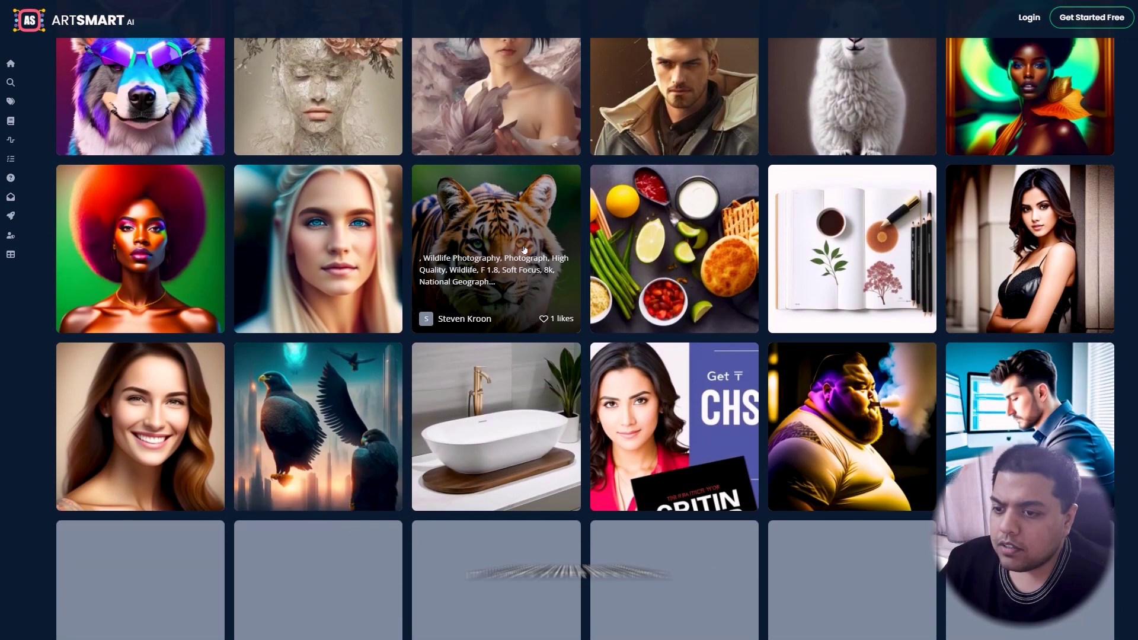
scroll(523, 250, down, 3)
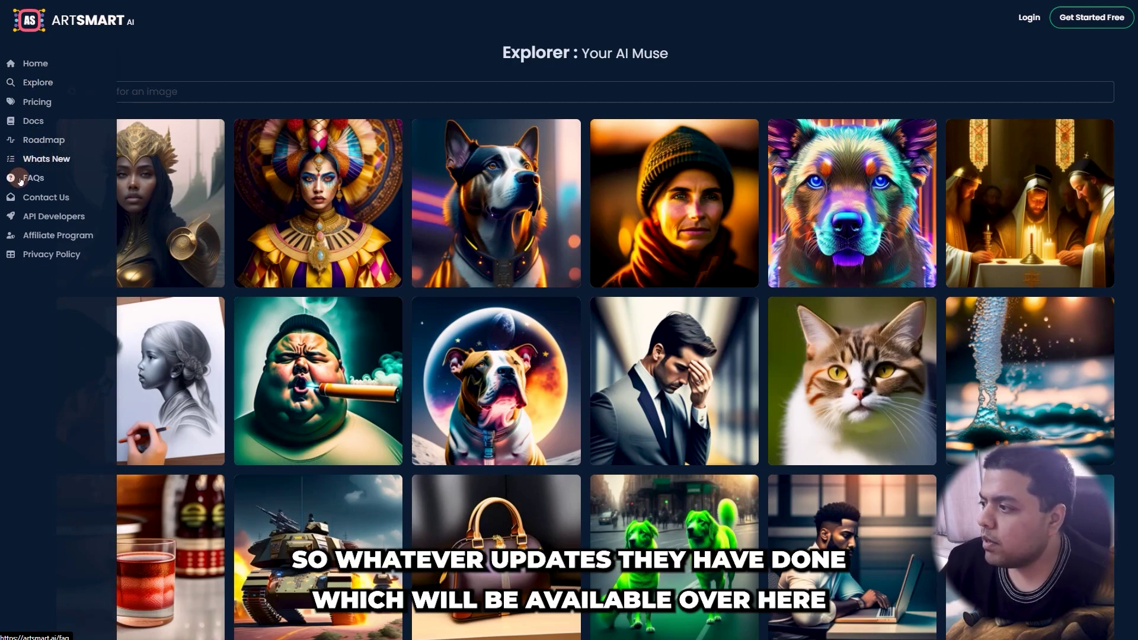
Open the Whats New page in a separate browser tab.
right_click(34, 159)
click(54, 167)
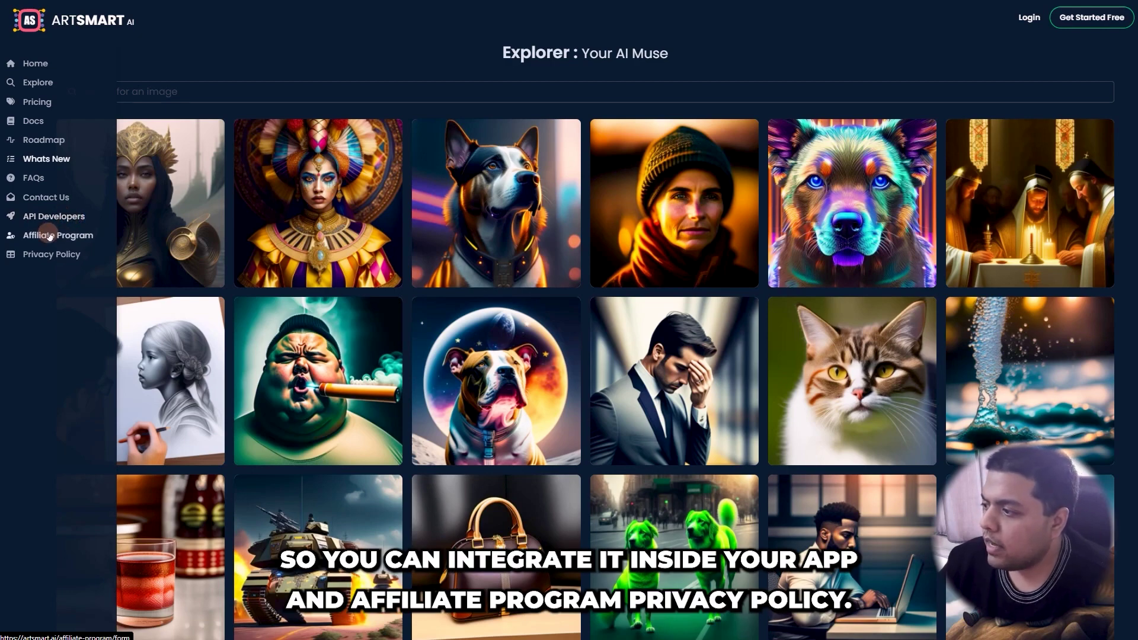
scroll(250, 245, down, 7)
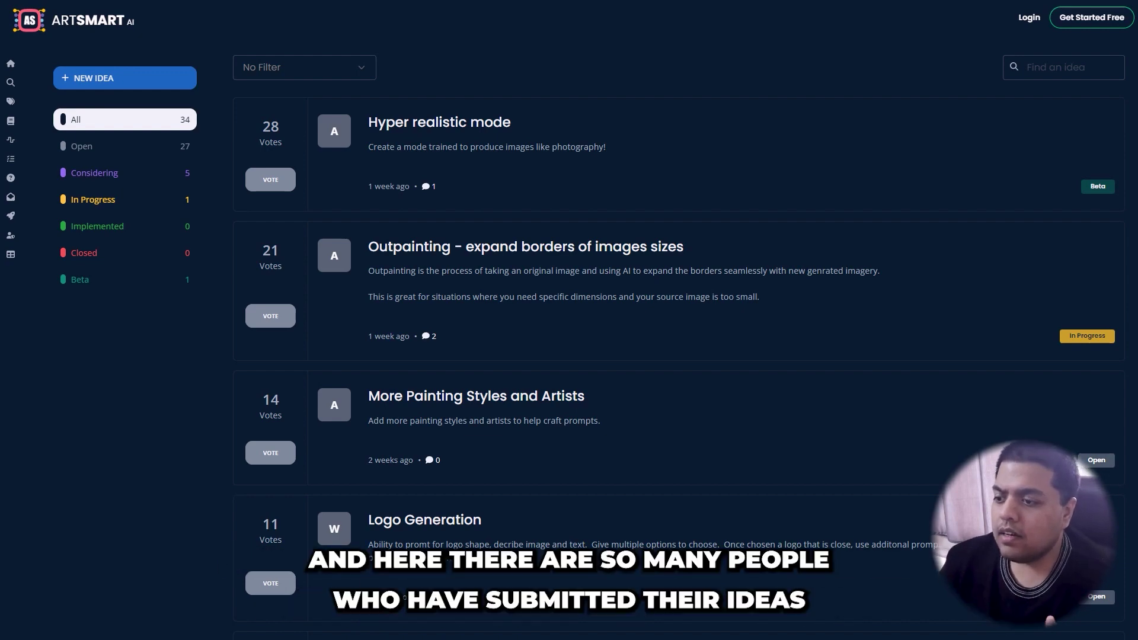
Examine the submitted ideas on the roadmap and compare their Open, In Progress and Beta statuses.
scroll(634, 180, down, 3)
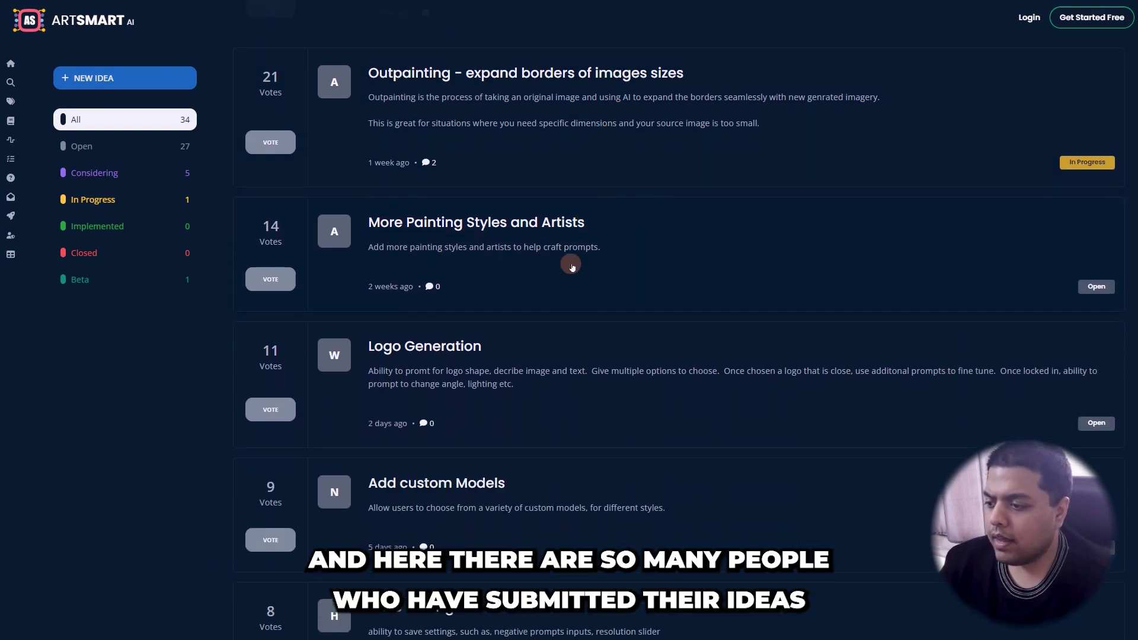
scroll(564, 269, up, 3)
scroll(503, 394, down, 6)
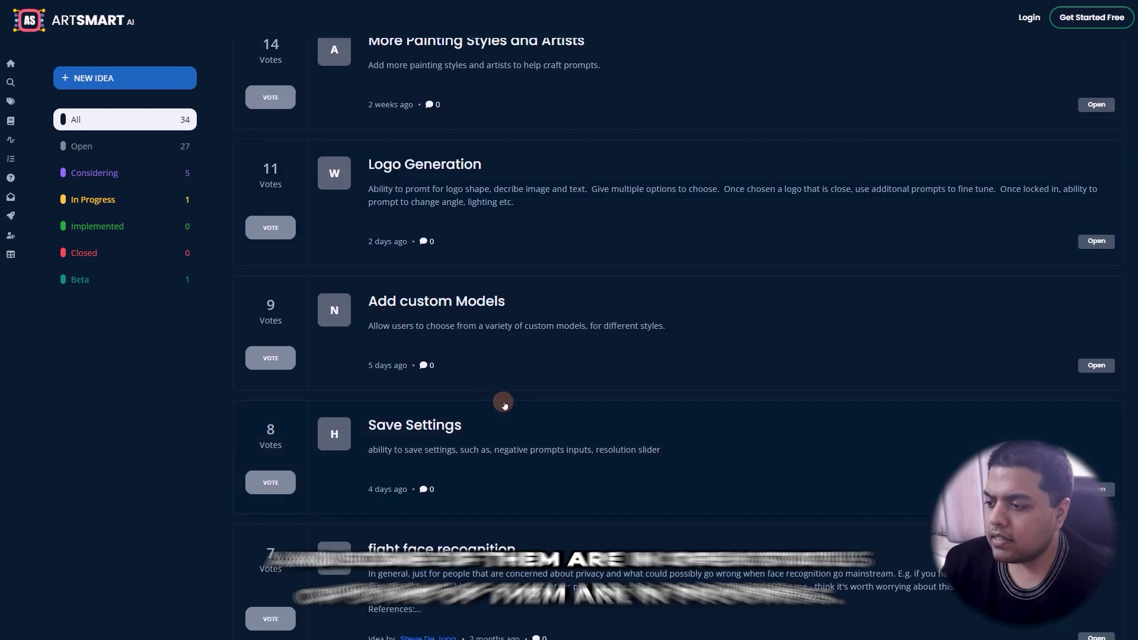
scroll(836, 344, down, 6)
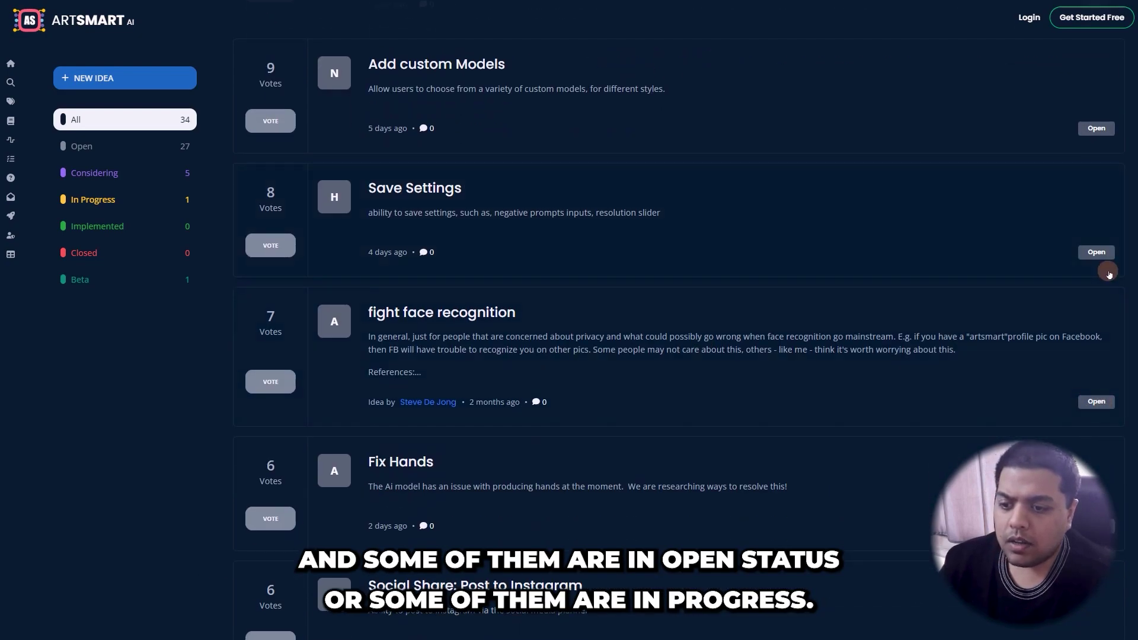
scroll(931, 305, up, 9)
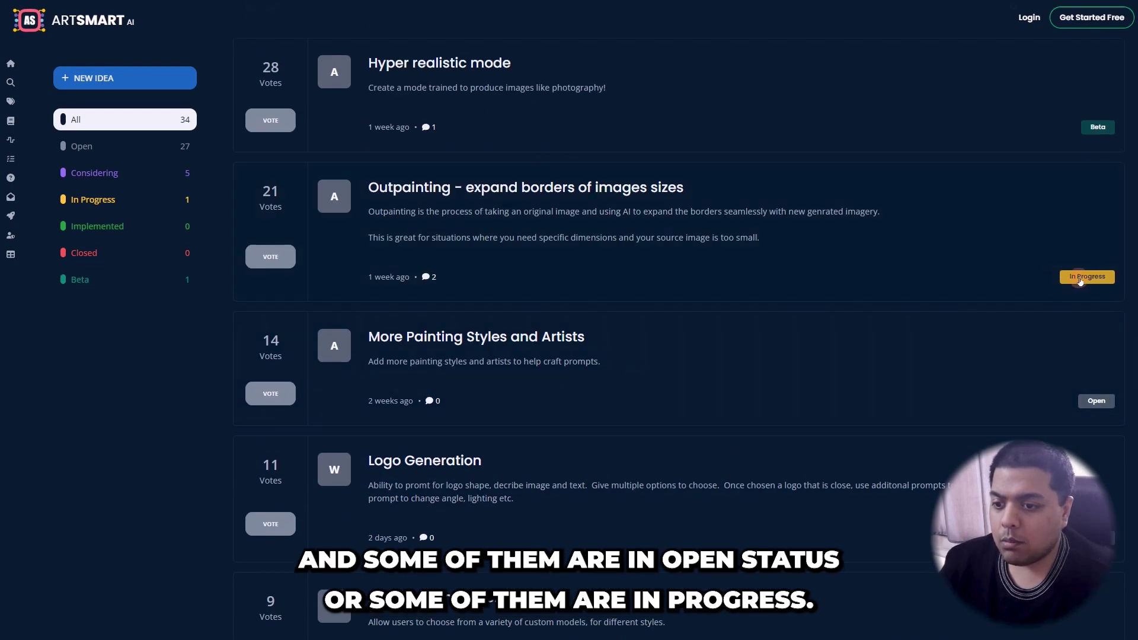
scroll(1078, 208, up, 1)
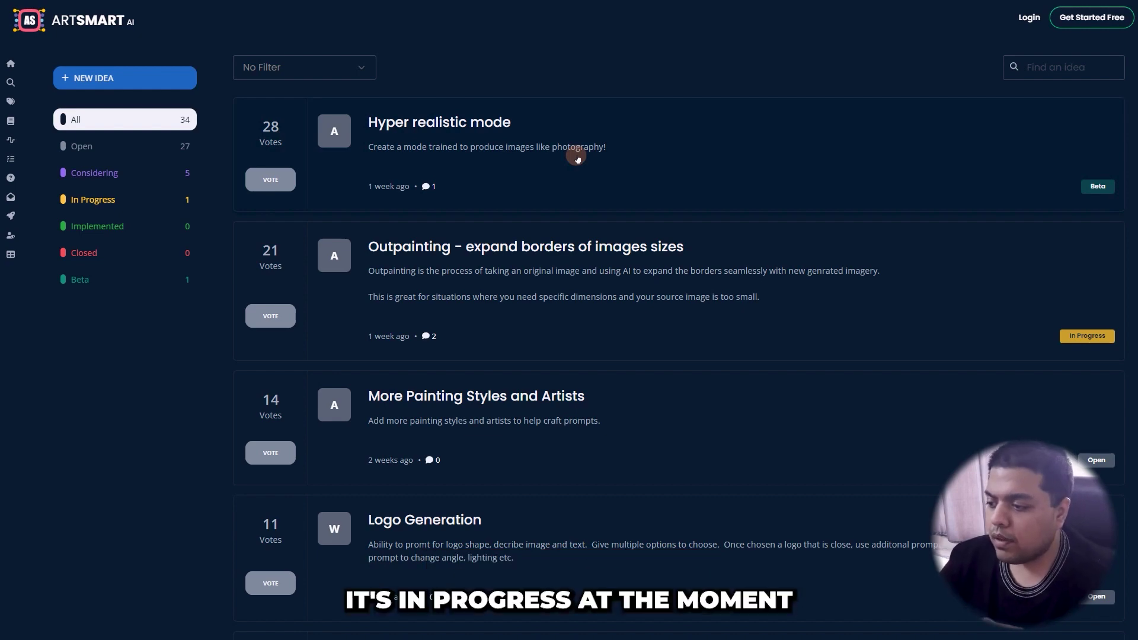
Read the roadmap ideas Logo Generation, Add custom Models, Save Settings and fight face recognition.
scroll(496, 215, down, 5)
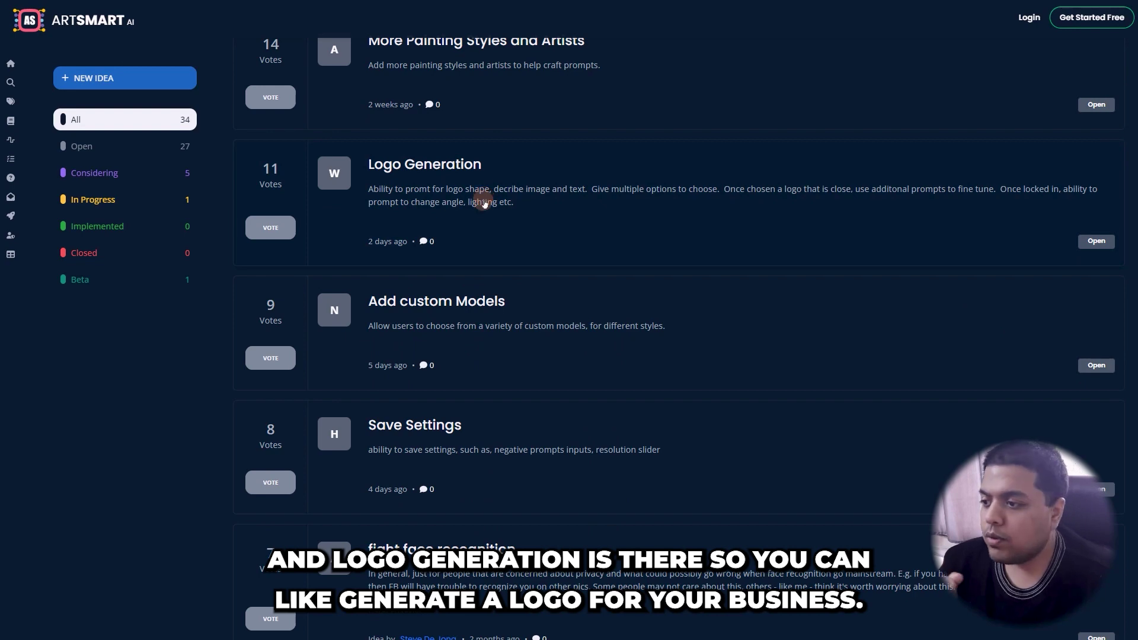
scroll(485, 200, up, 2)
scroll(579, 325, up, 1)
scroll(588, 297, down, 4)
scroll(646, 259, down, 1)
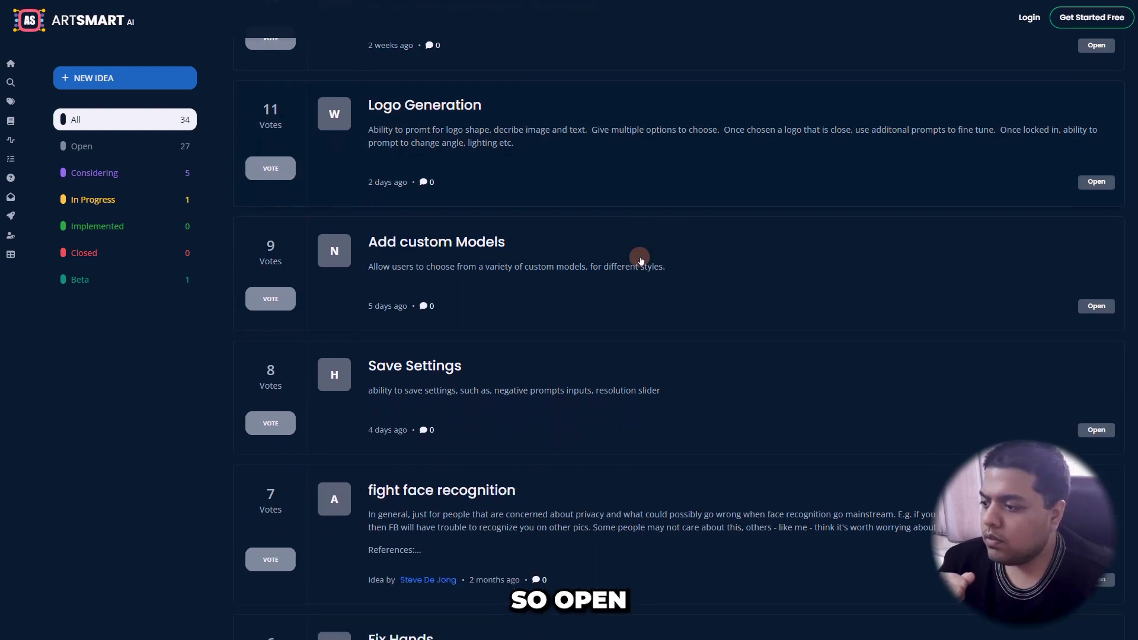
scroll(638, 261, down, 2)
scroll(567, 267, down, 2)
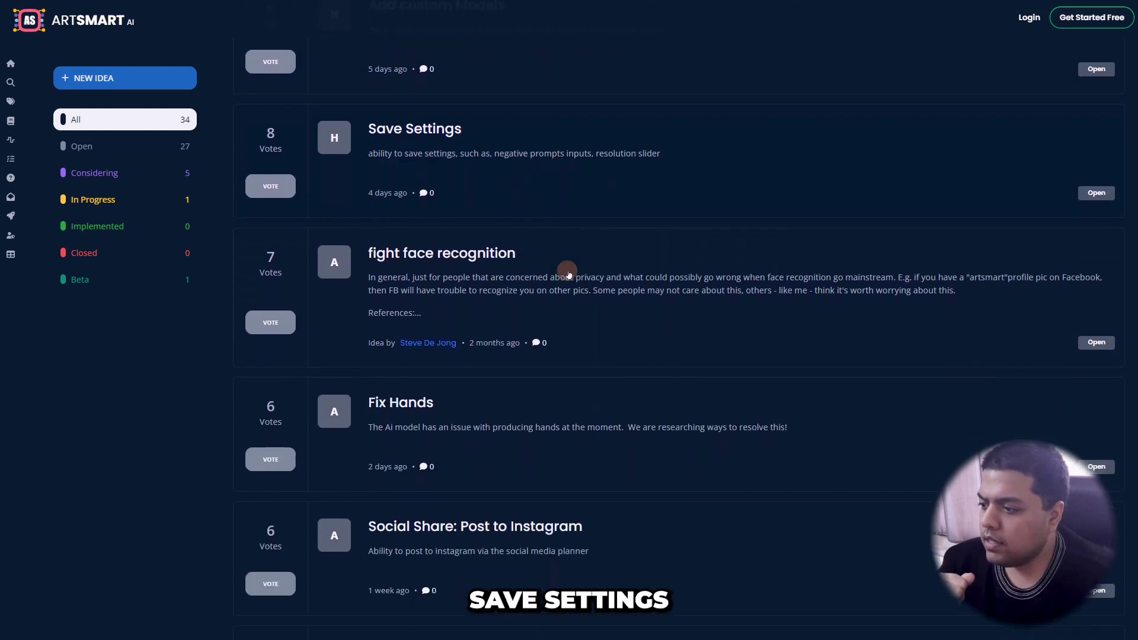
Filter the roadmap to Open ideas to read the Fix Hands entry, and return to the list of all ideas.
click(153, 151)
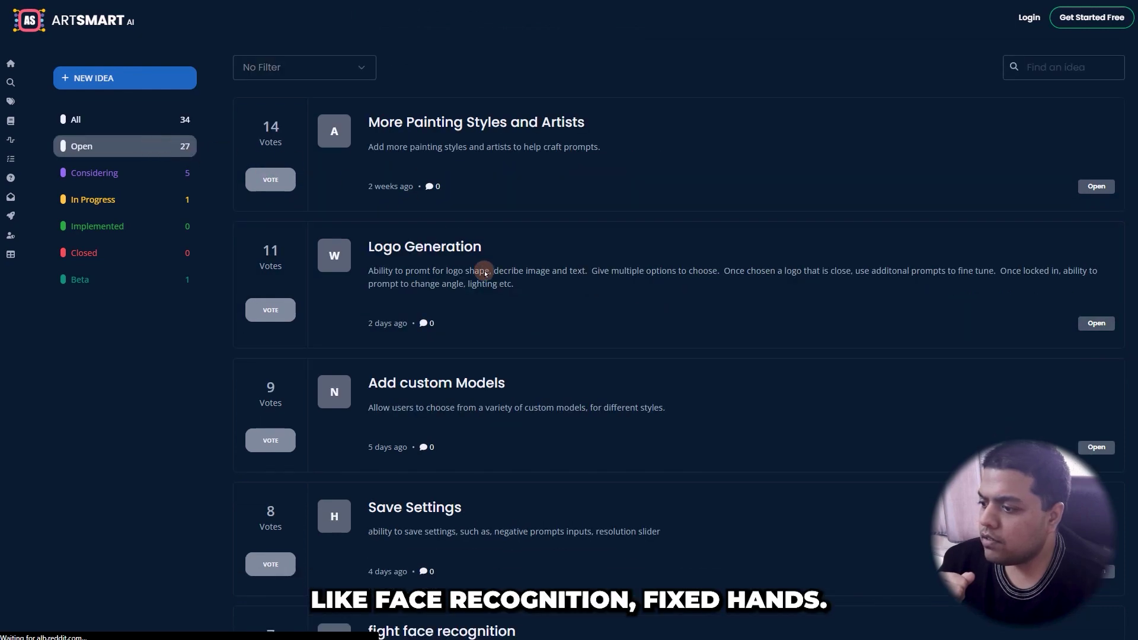
scroll(547, 274, down, 8)
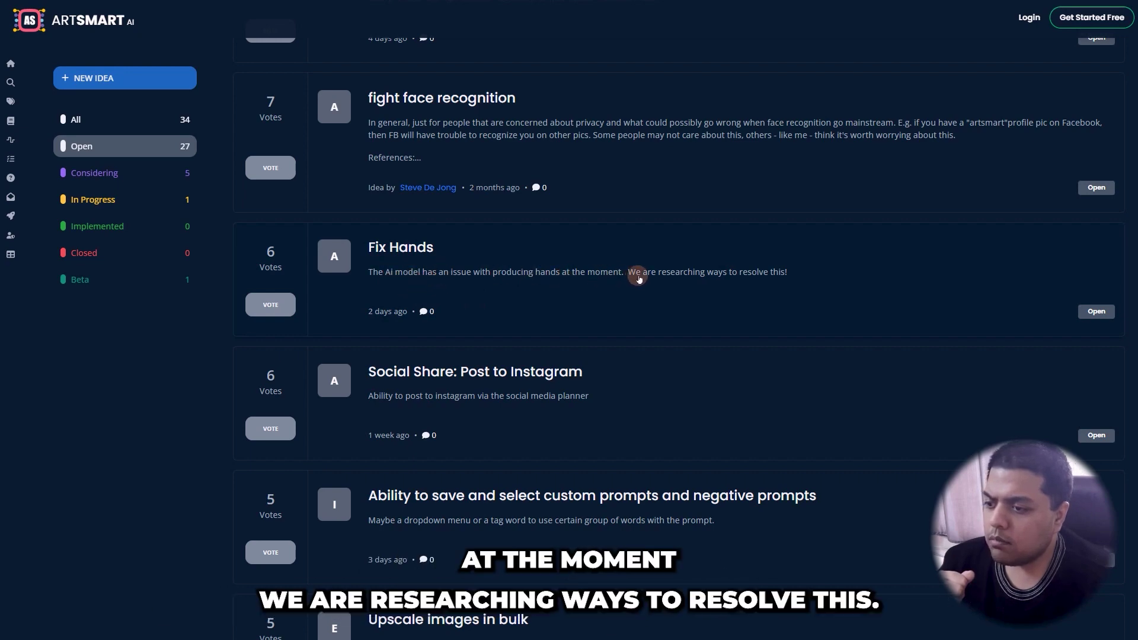
scroll(678, 270, down, 4)
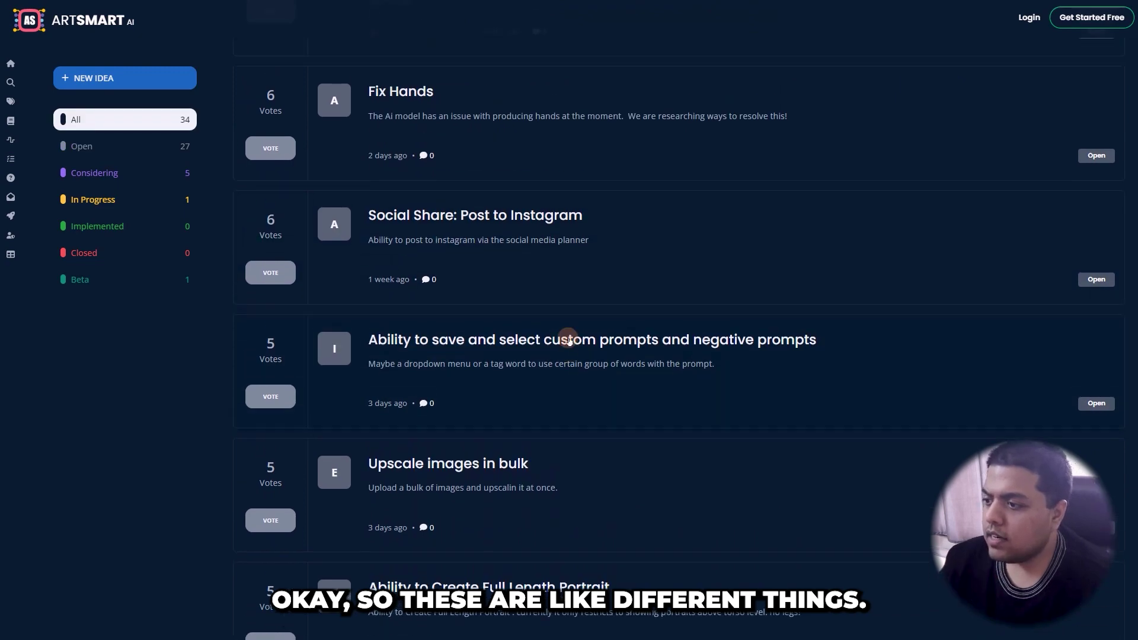
Read the roadmap ideas from Social Share: Post to Instagram through custom prompts, bulk upscaling and tune storage to Social Share: Post to Facebook.
scroll(500, 397, up, 3)
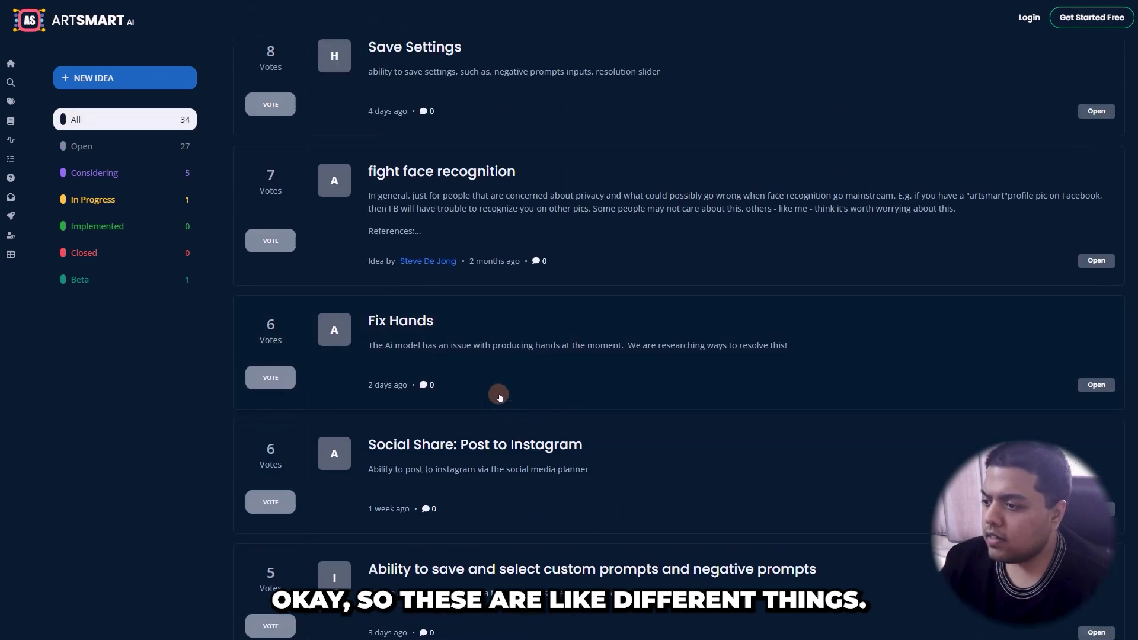
scroll(500, 397, up, 1)
scroll(474, 388, down, 3)
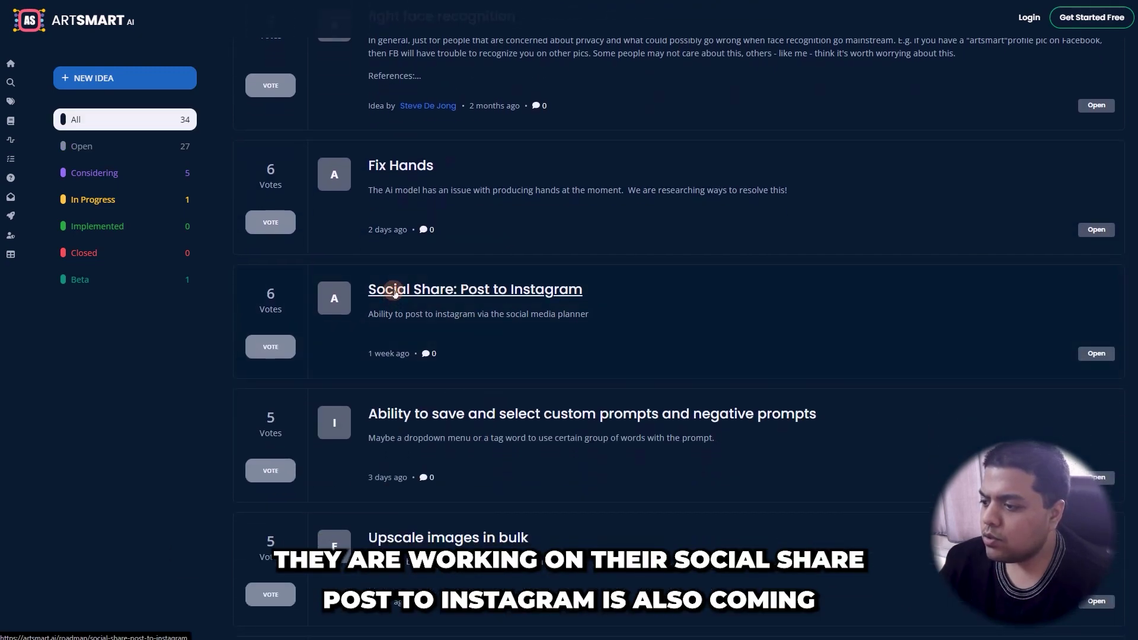
scroll(452, 322, up, 2)
scroll(498, 294, down, 4)
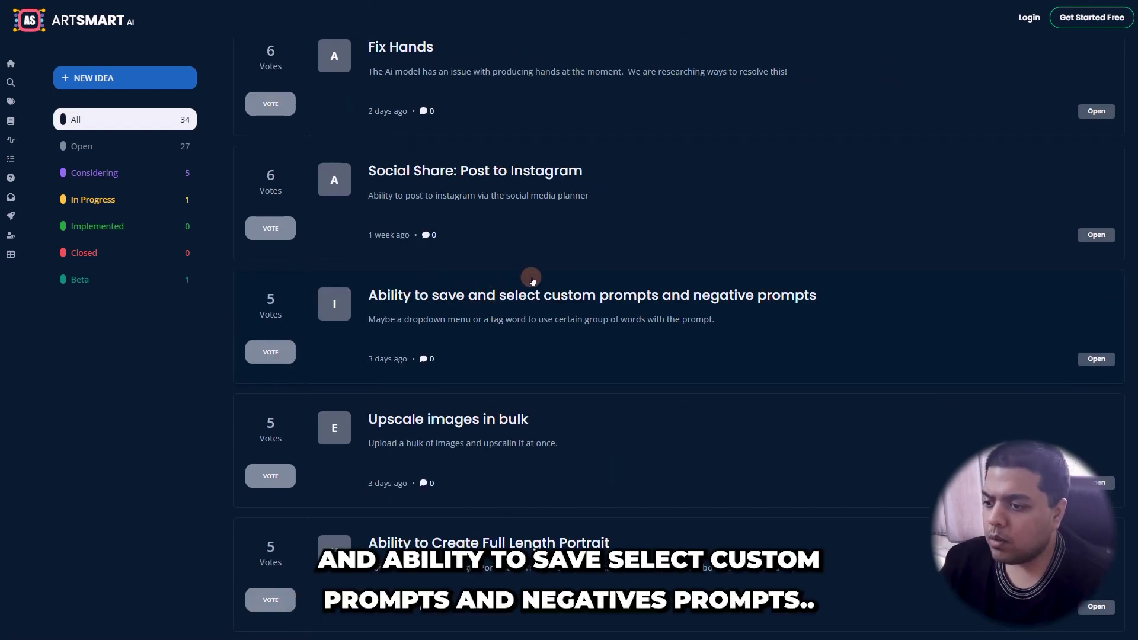
scroll(496, 318, down, 3)
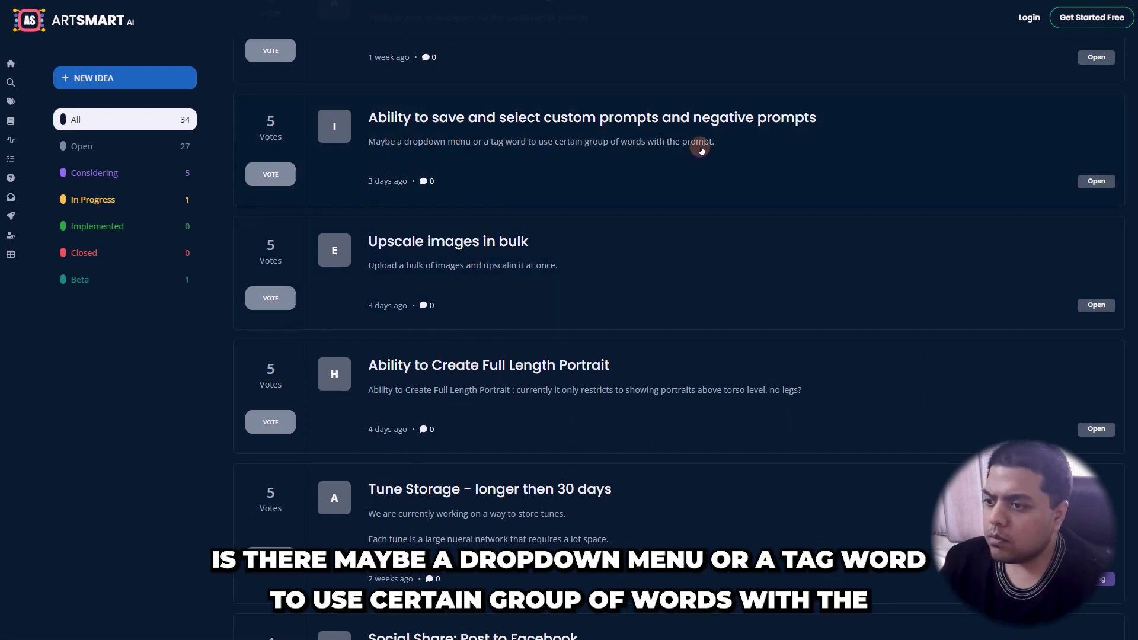
scroll(460, 221, down, 1)
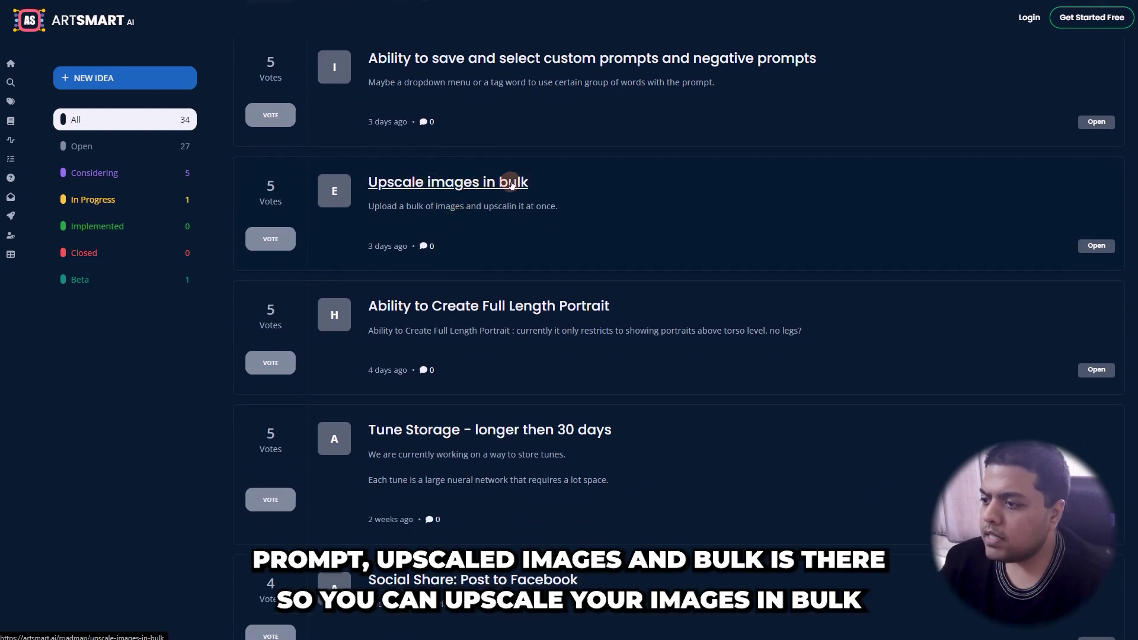
scroll(495, 268, down, 1)
scroll(495, 268, down, 1)
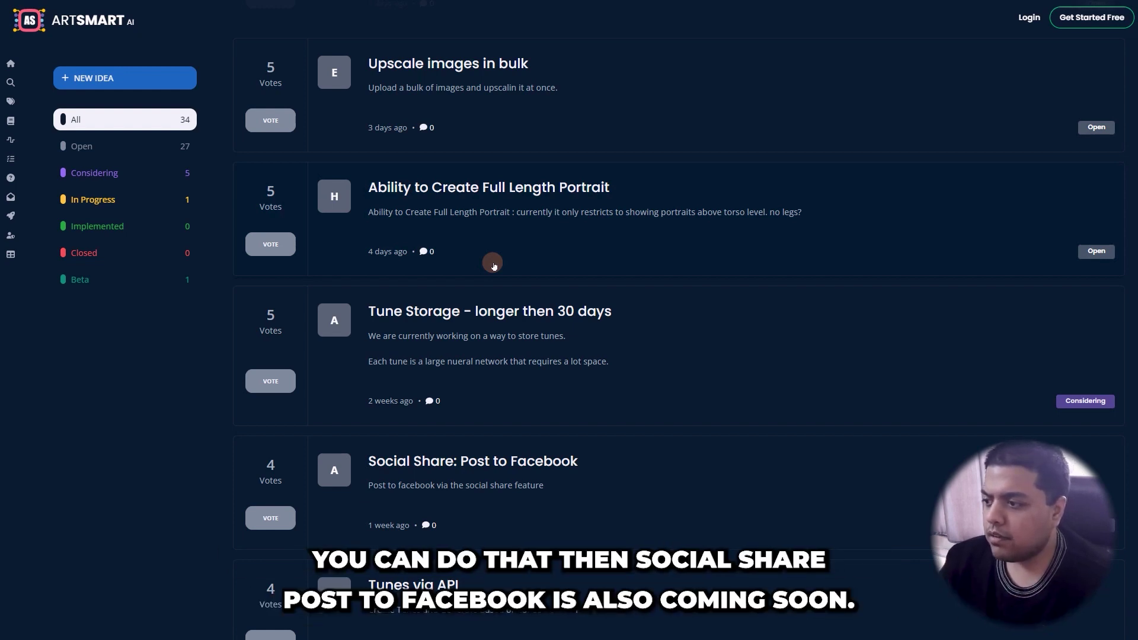
scroll(495, 267, down, 2)
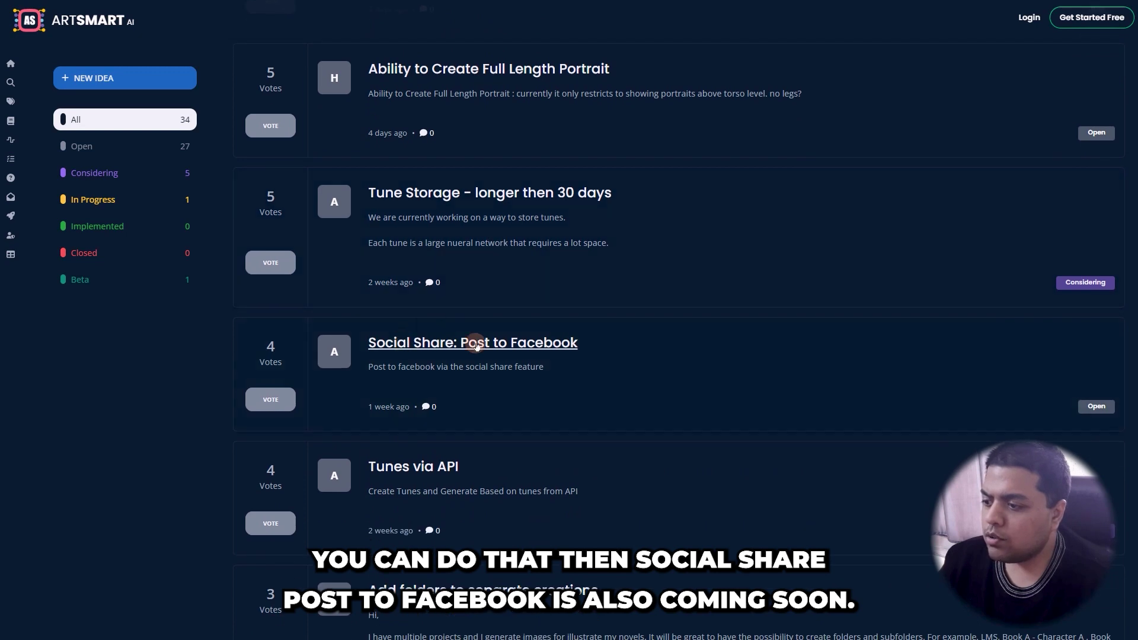
scroll(603, 327, down, 1)
scroll(607, 332, up, 3)
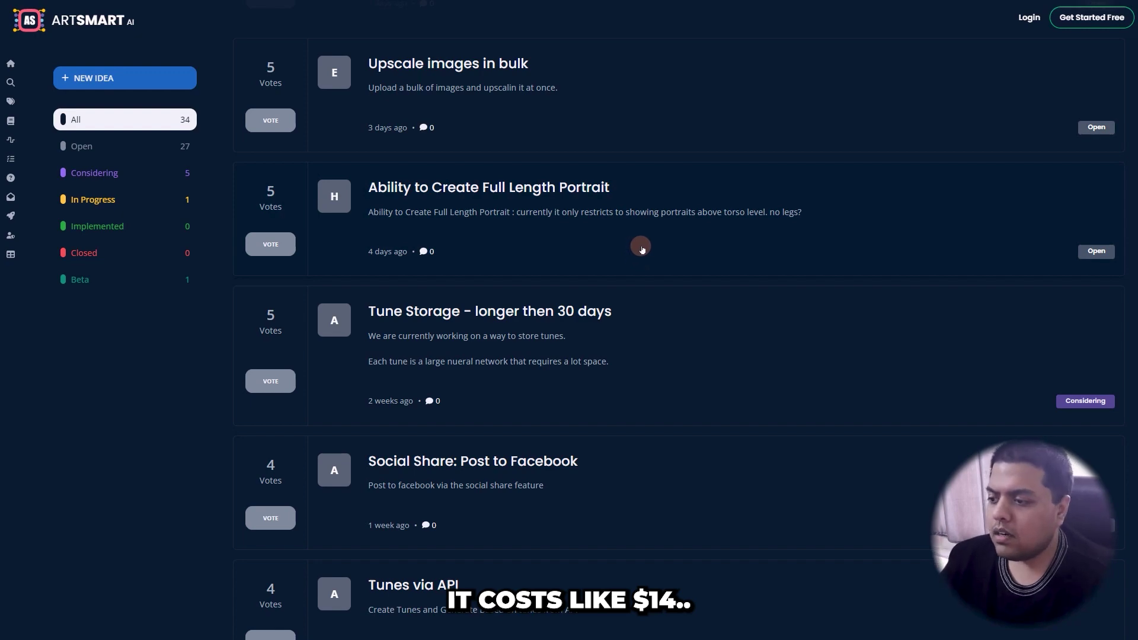
Read the lower-voted roadmap ideas from Tunes via API down to Social Share: Post to reddit and Add watermarks to a creation.
scroll(618, 333, down, 4)
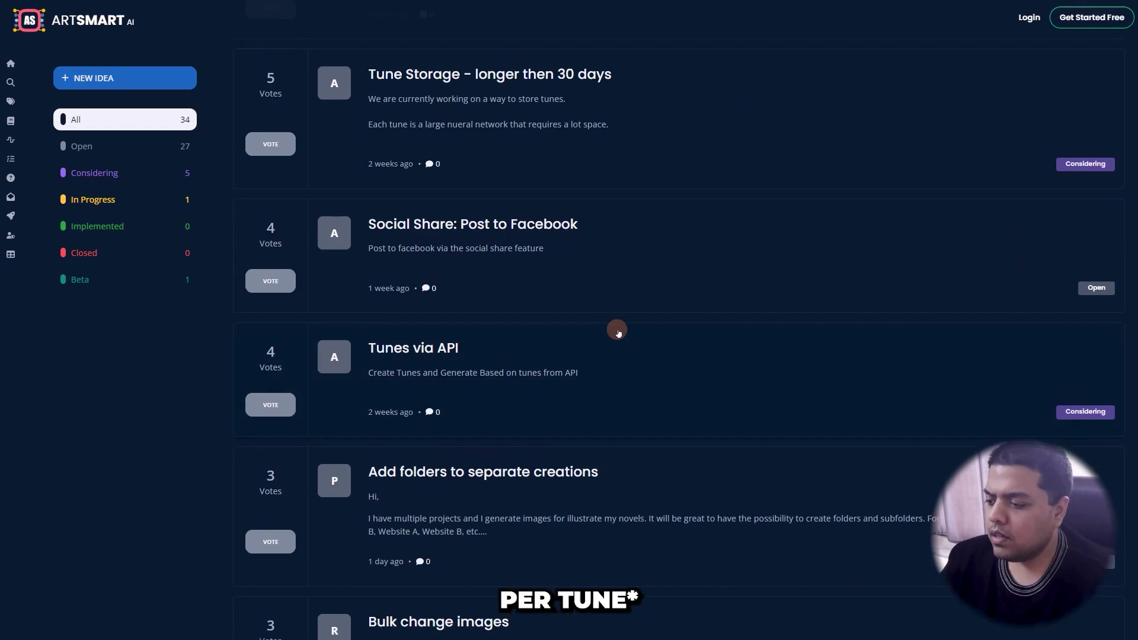
scroll(618, 333, down, 7)
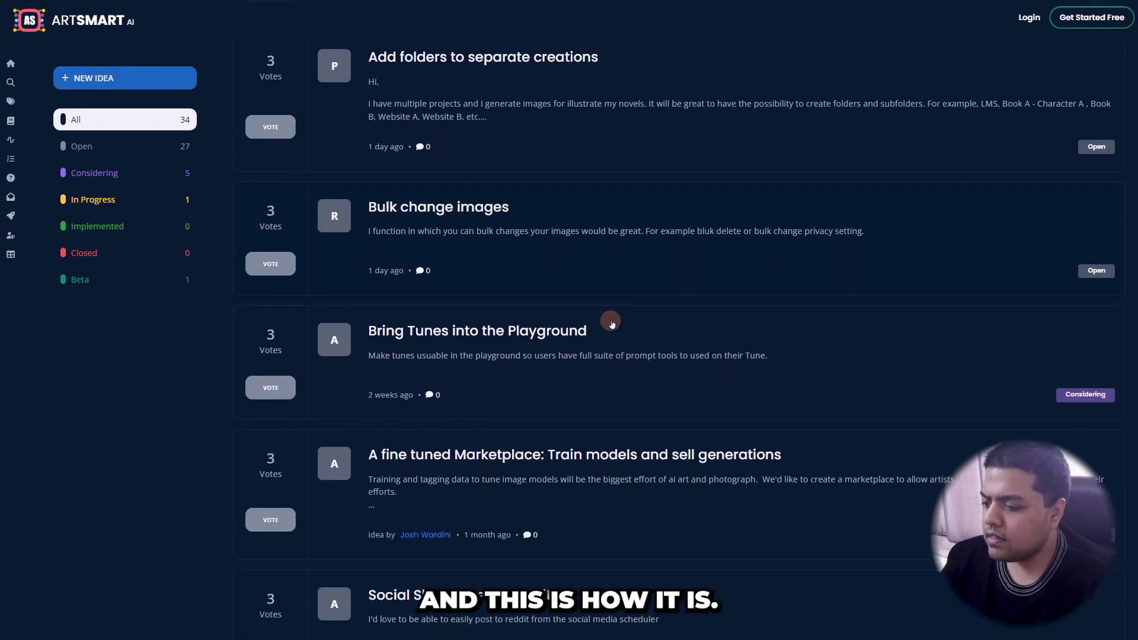
scroll(612, 324, down, 2)
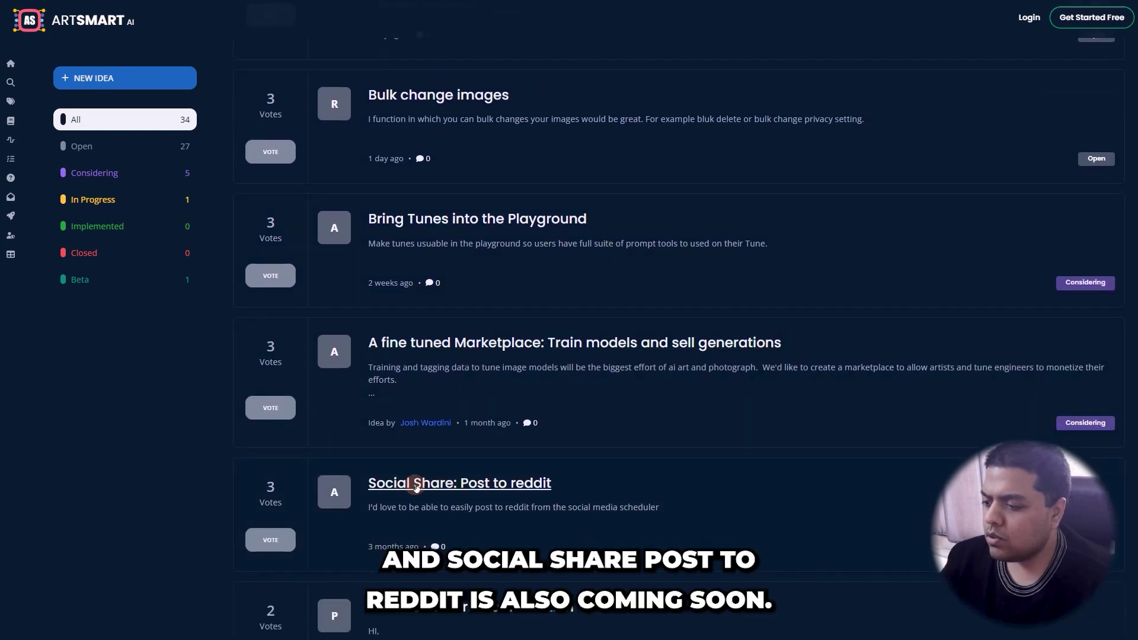
scroll(415, 483, down, 3)
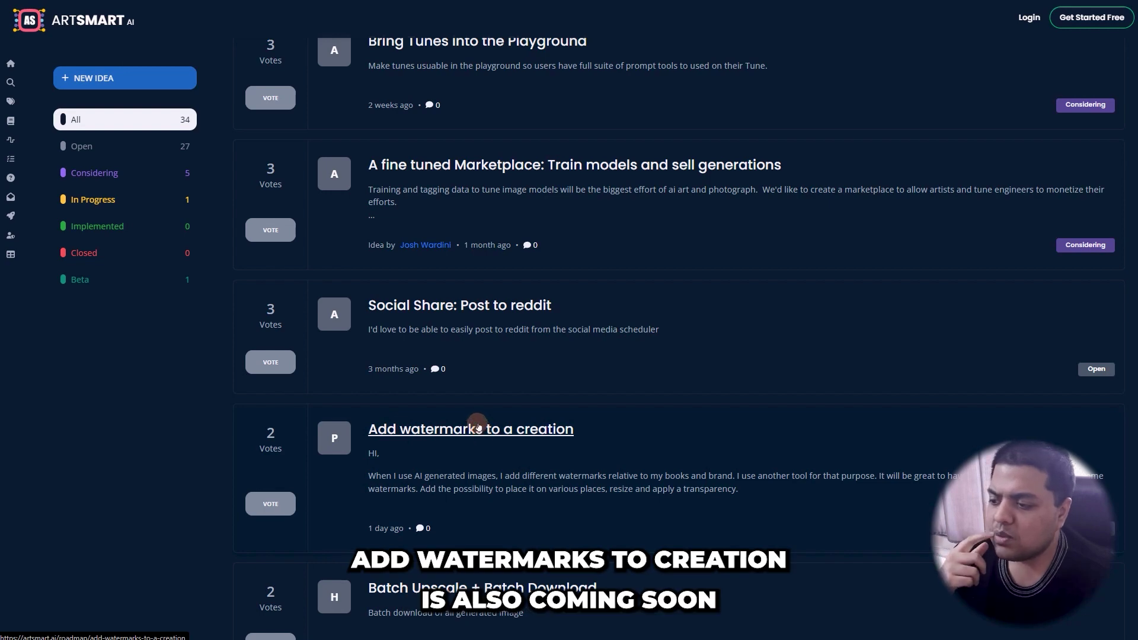
Read the remaining roadmap ideas from Batch Upscale + Batch Download and Rework for Face Enhancer through IMG to IMG and PNG transparency.
scroll(477, 425, down, 5)
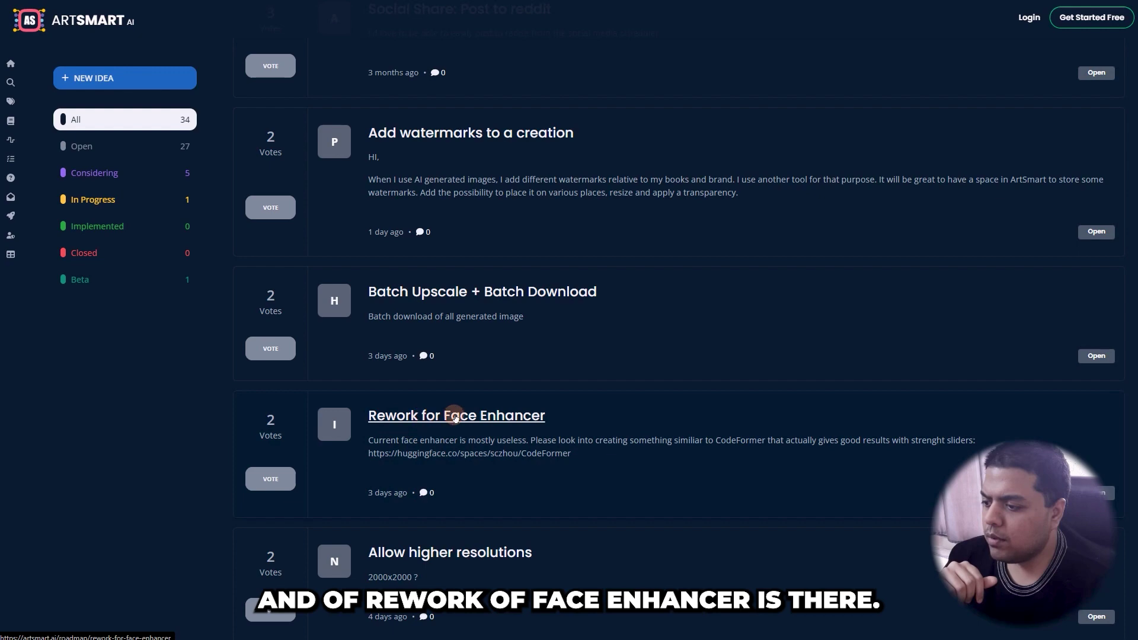
scroll(534, 420, down, 6)
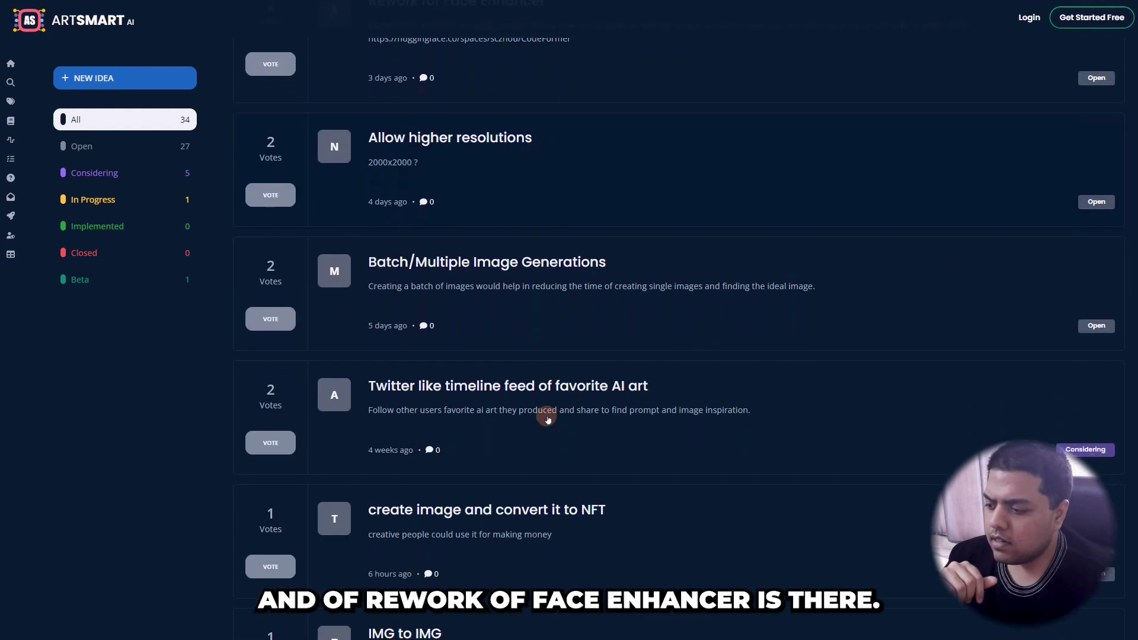
scroll(548, 499, down, 7)
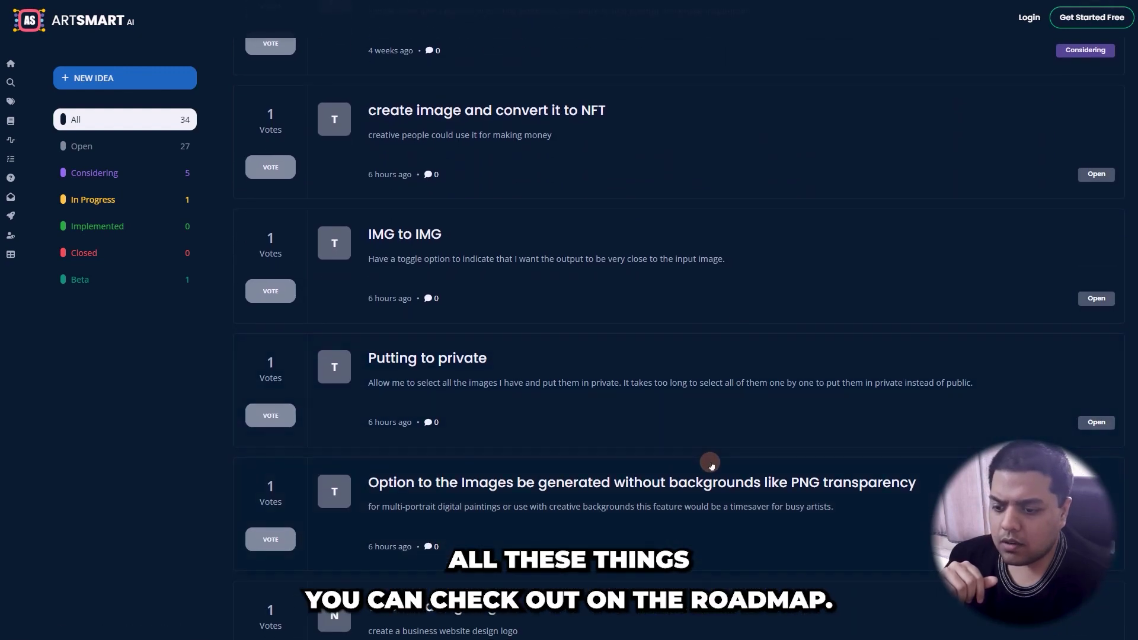
scroll(729, 415, down, 7)
scroll(704, 458, down, 3)
scroll(569, 228, up, 6)
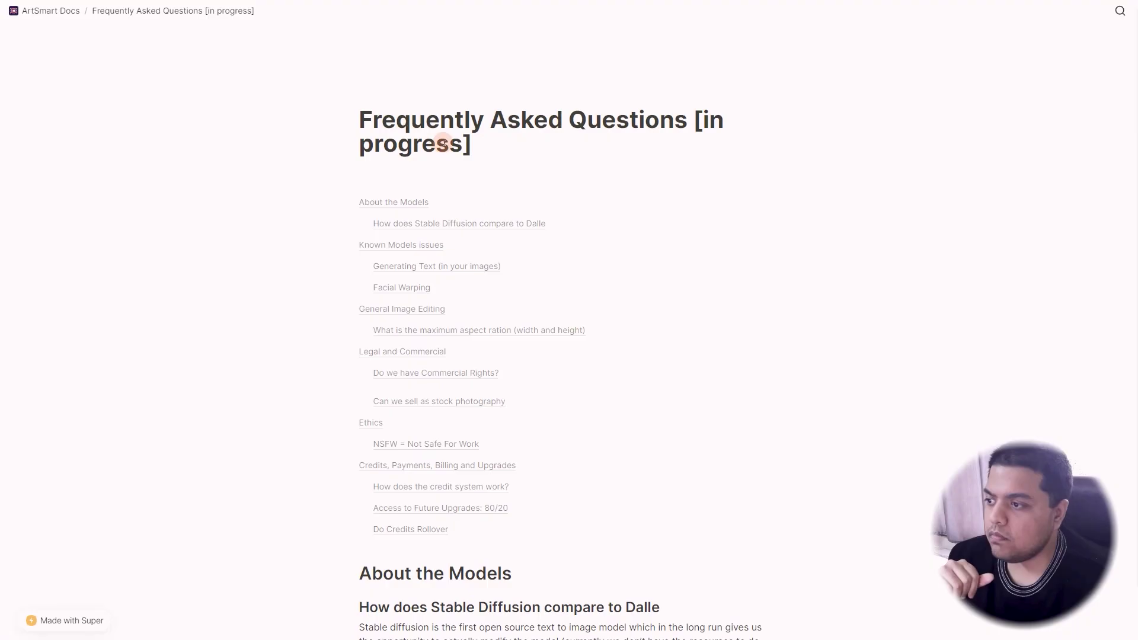
On the Frequently Asked Questions page, review the question index and read how Stable Diffusion compares to Dalle.
scroll(444, 147, down, 3)
scroll(447, 178, up, 2)
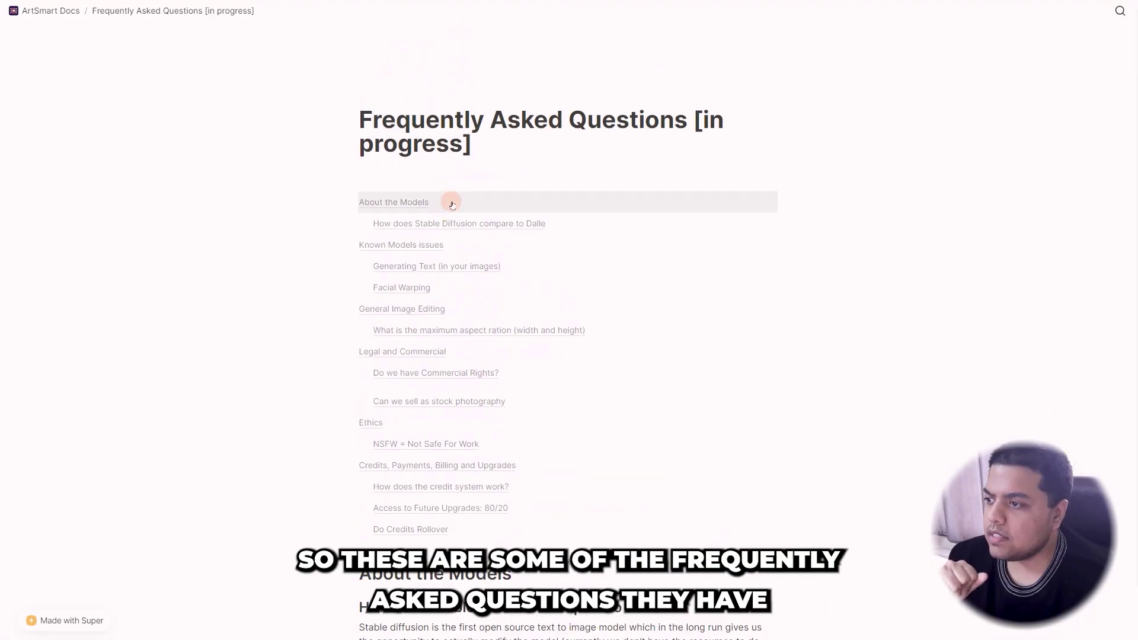
scroll(456, 204, down, 5)
scroll(469, 195, down, 2)
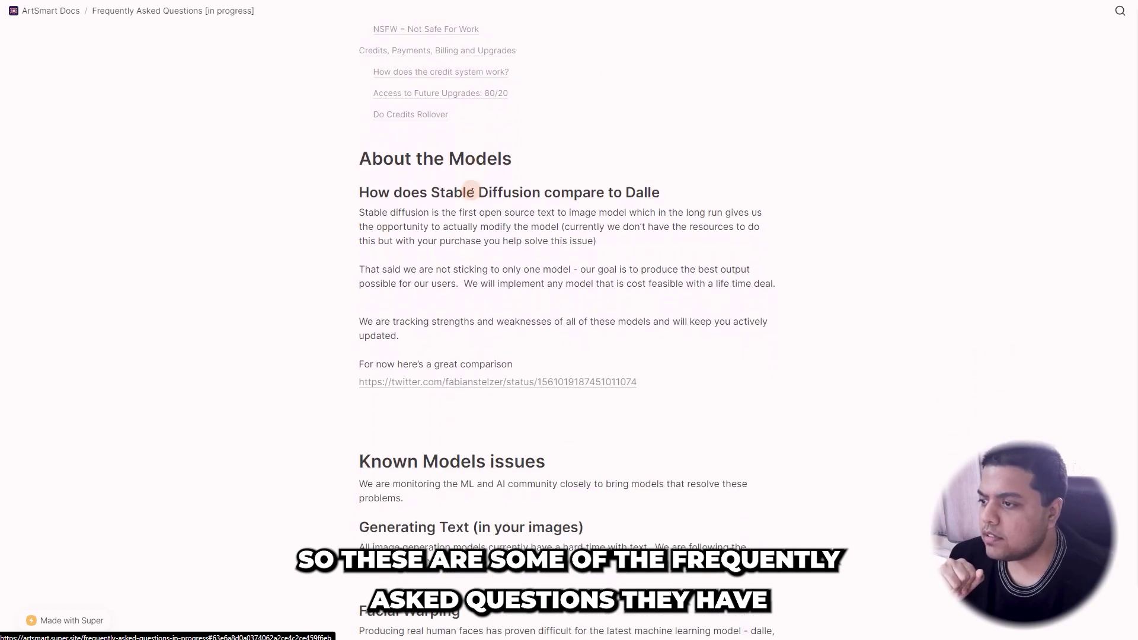
scroll(462, 219, down, 2)
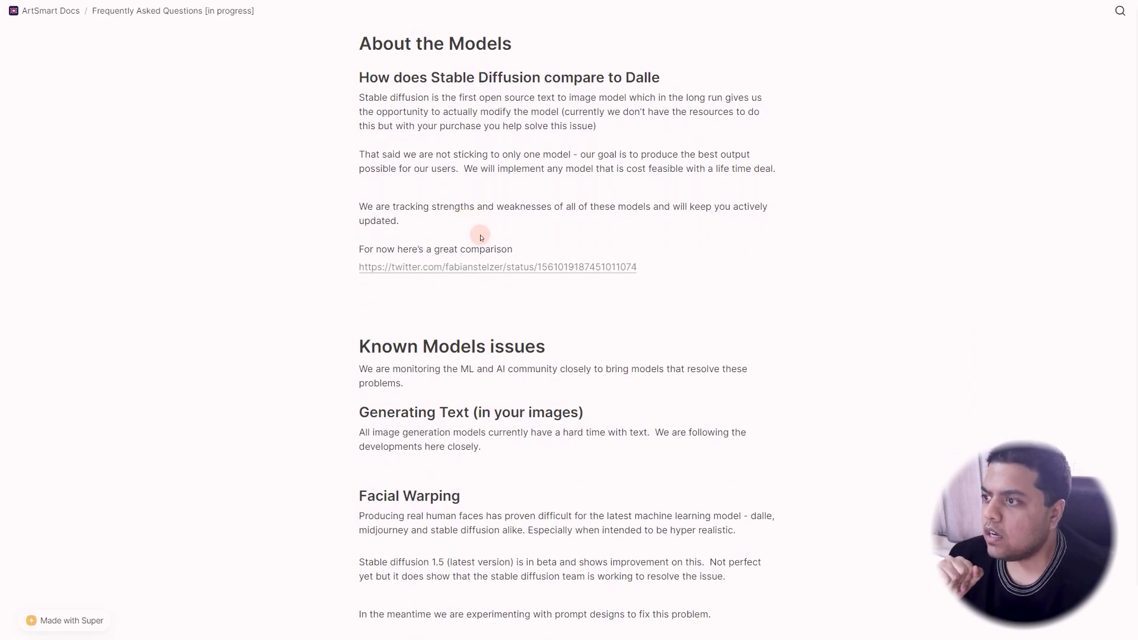
scroll(478, 234, up, 3)
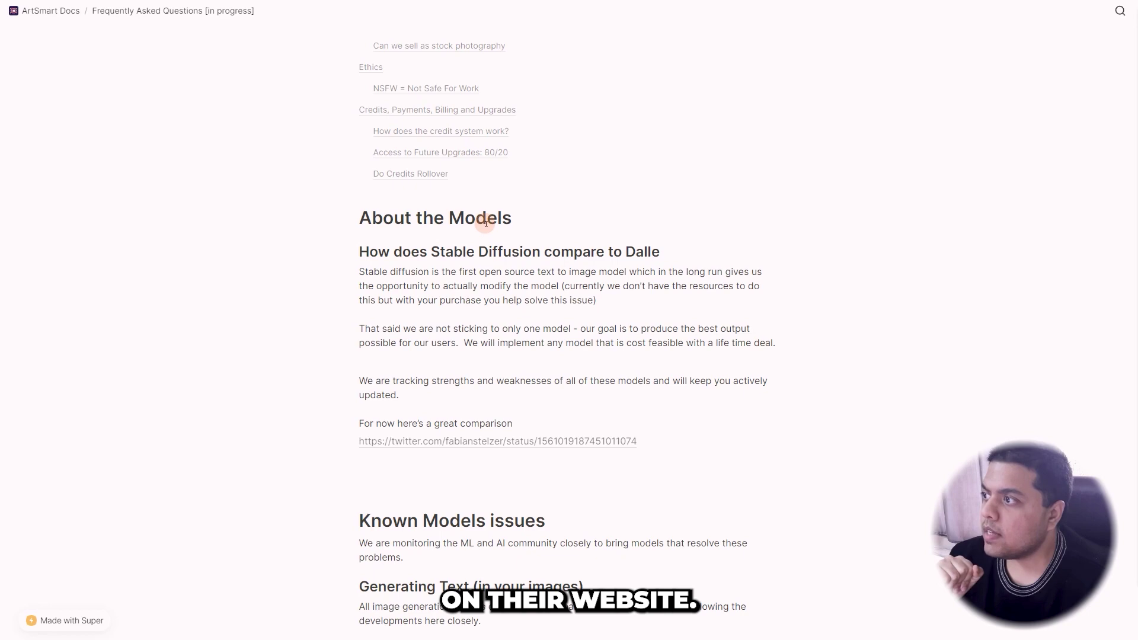
scroll(485, 226, down, 3)
scroll(483, 225, up, 2)
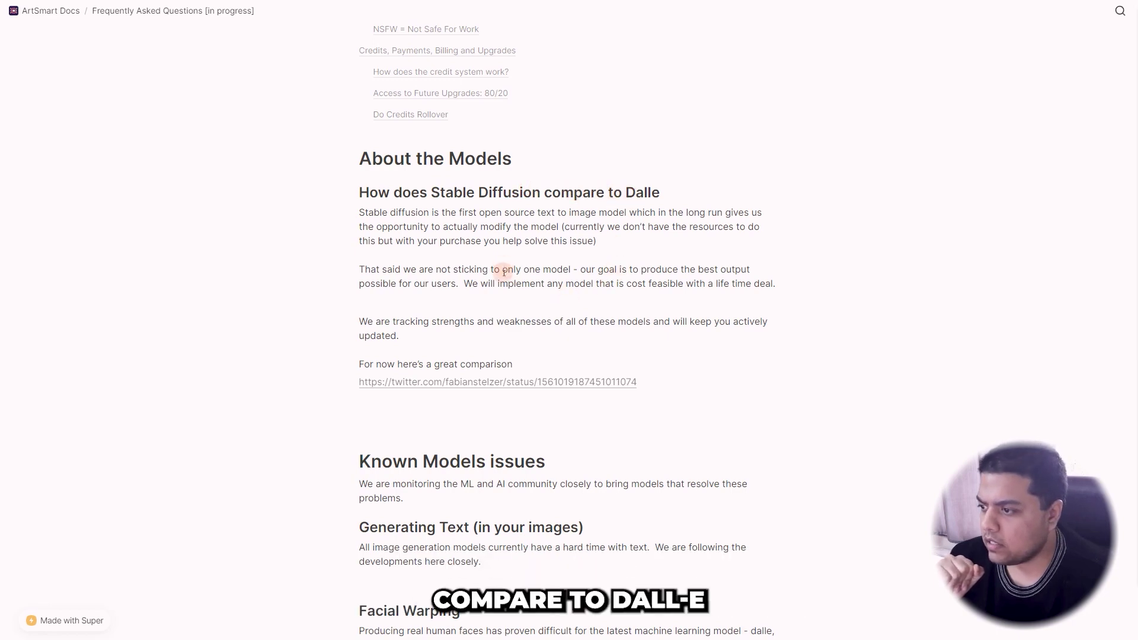
Read the FAQ sections from Facial Warping to the credit system, Access to Future Upgrades and Do Credits Rollover.
scroll(504, 272, down, 8)
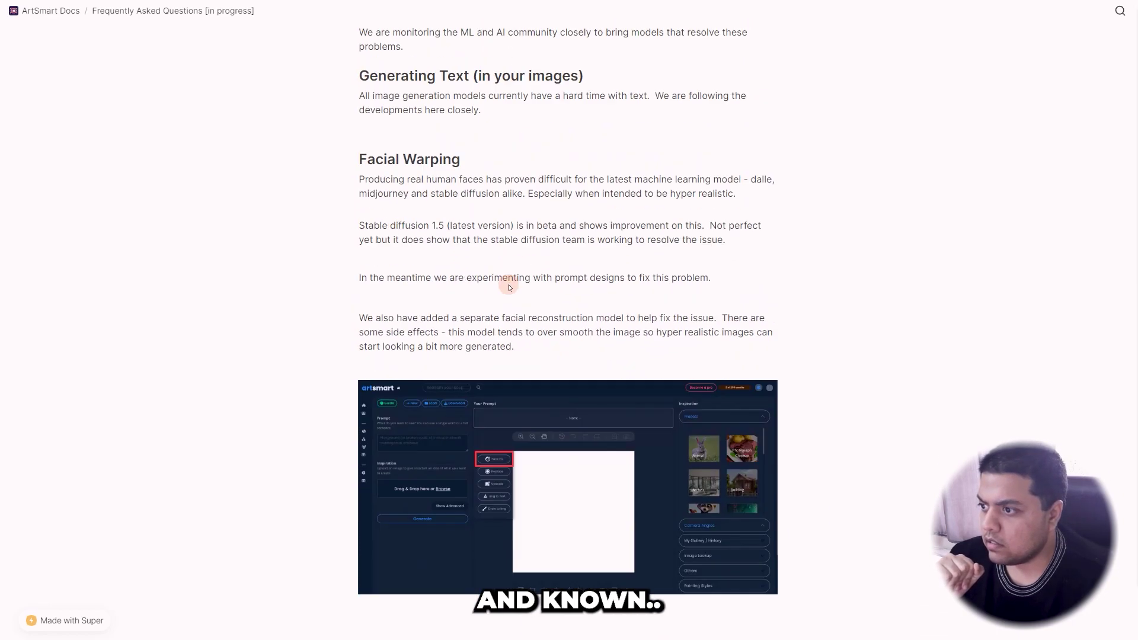
scroll(509, 287, down, 18)
scroll(526, 273, down, 10)
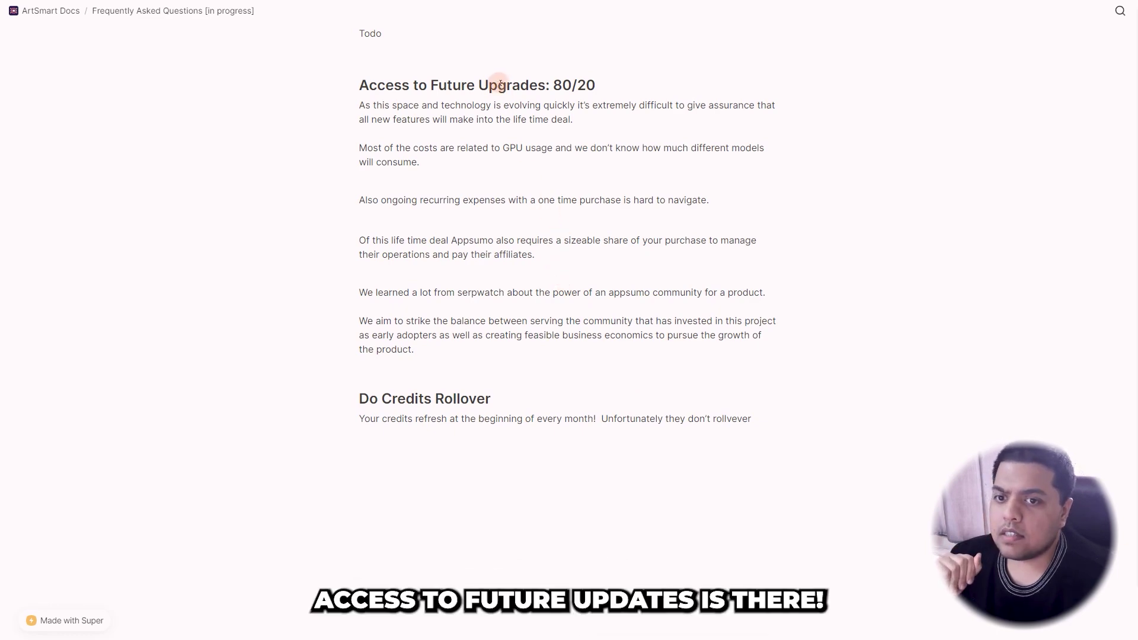
scroll(498, 65, up, 4)
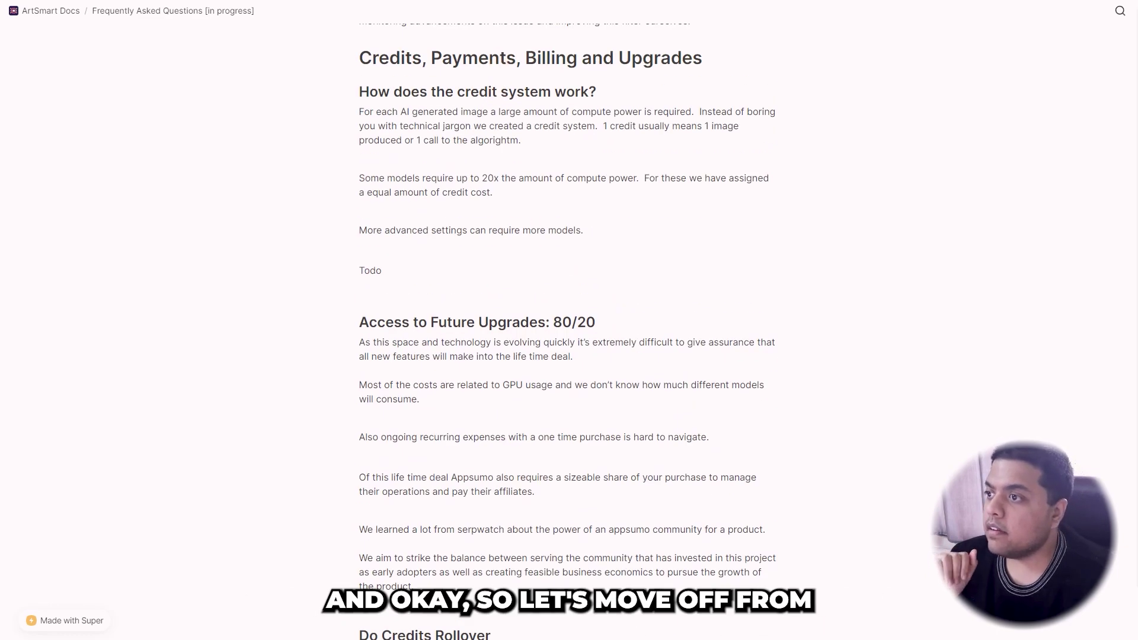
scroll(559, 145, up, 20)
scroll(484, 119, up, 6)
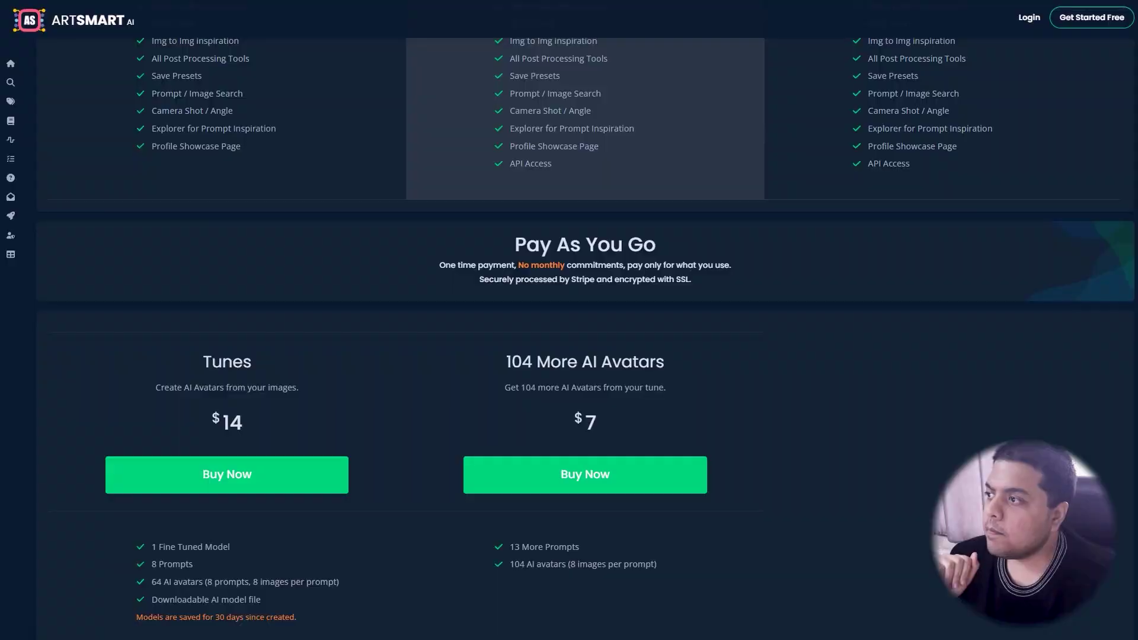
On the pricing page, compare the Tunes and 104 More AI Avatars offers, highlighting the latter's heading and the 64 AI avatars entry.
scroll(337, 162, up, 6)
scroll(338, 161, up, 1)
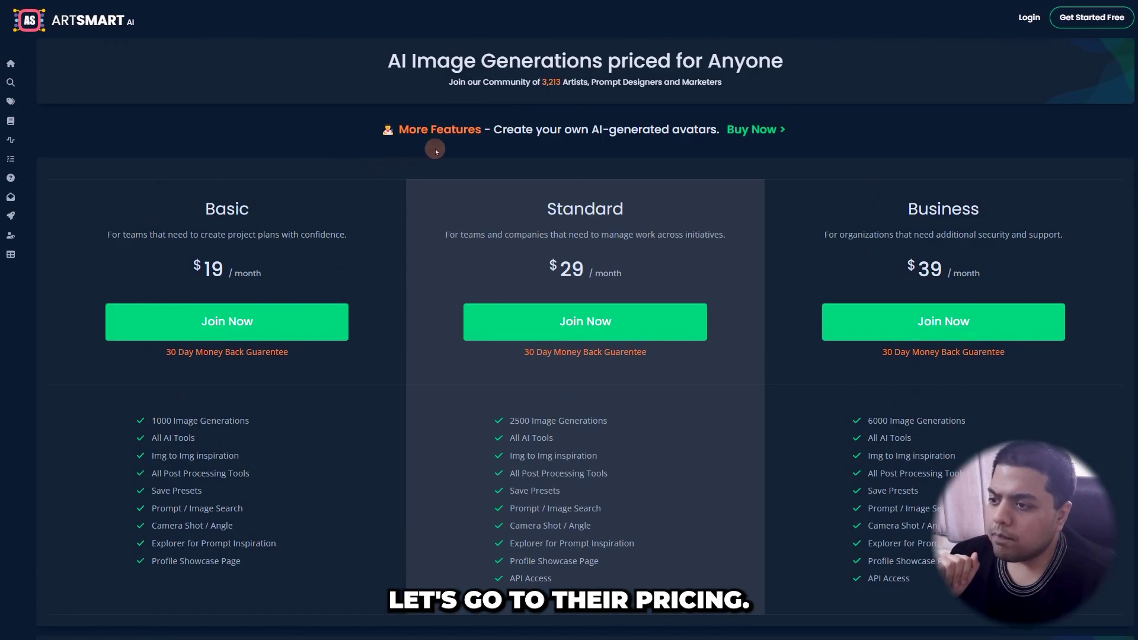
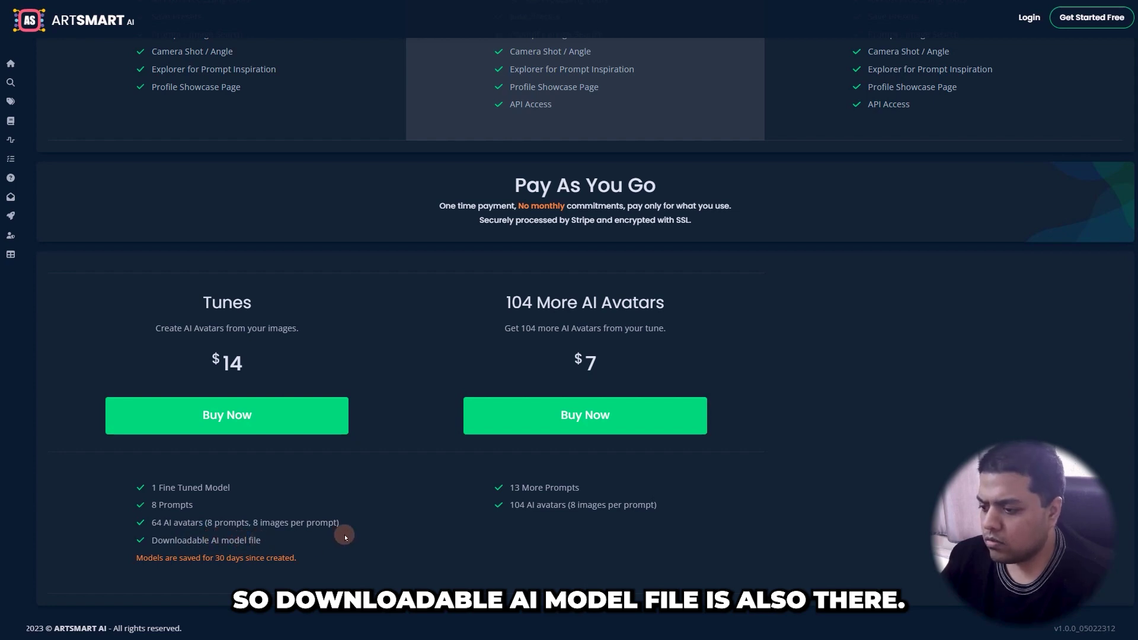
drag(497, 300, 648, 348)
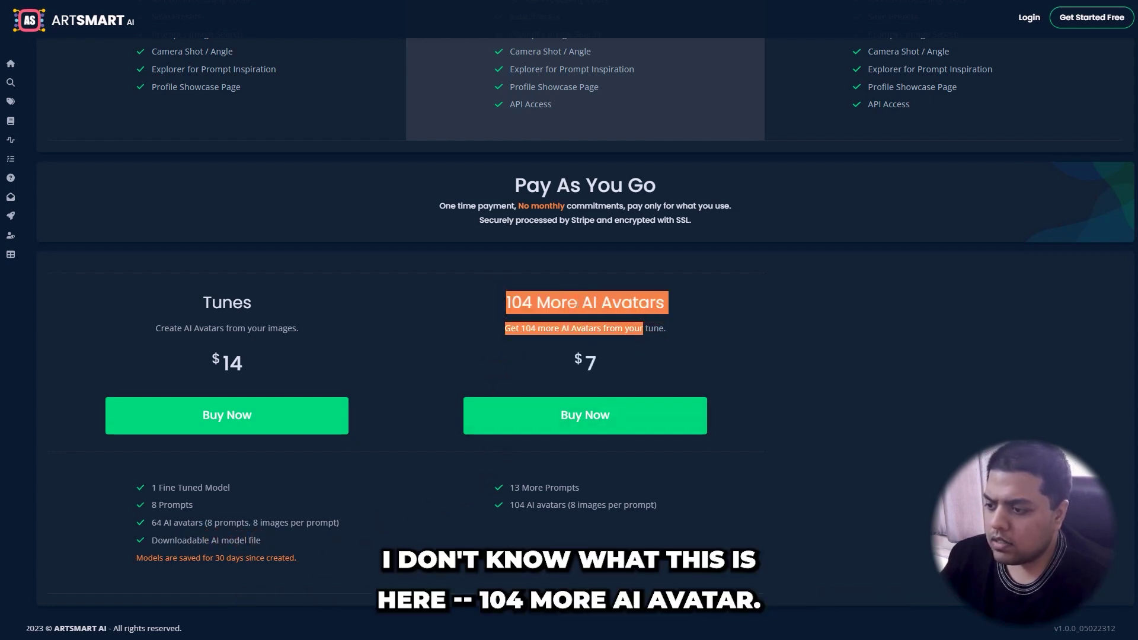
click(509, 303)
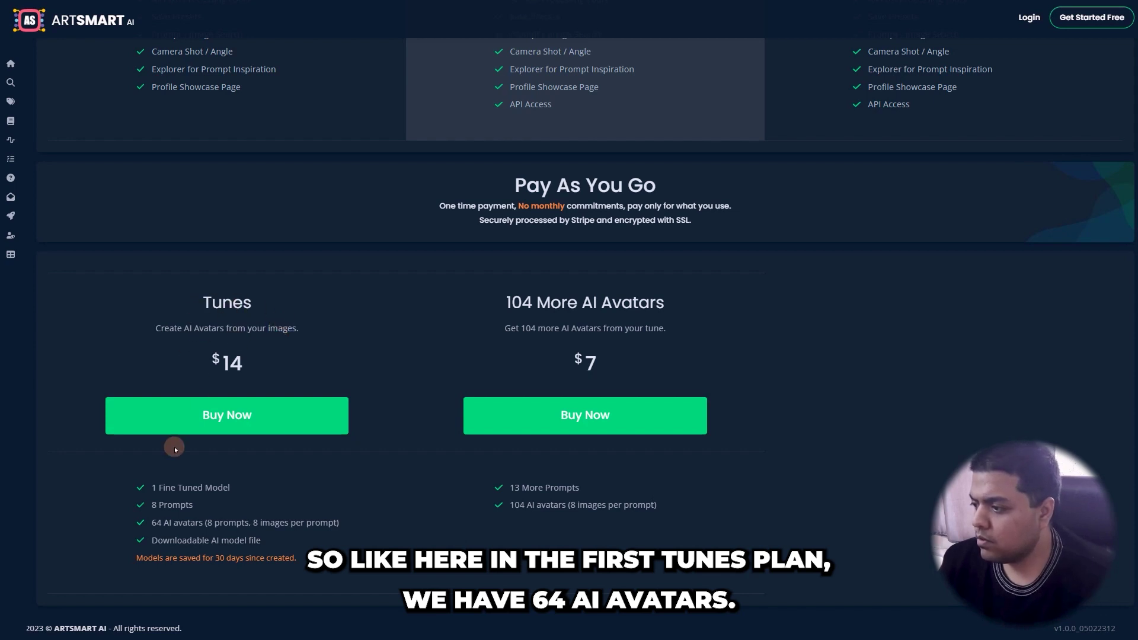
drag(150, 522, 208, 523)
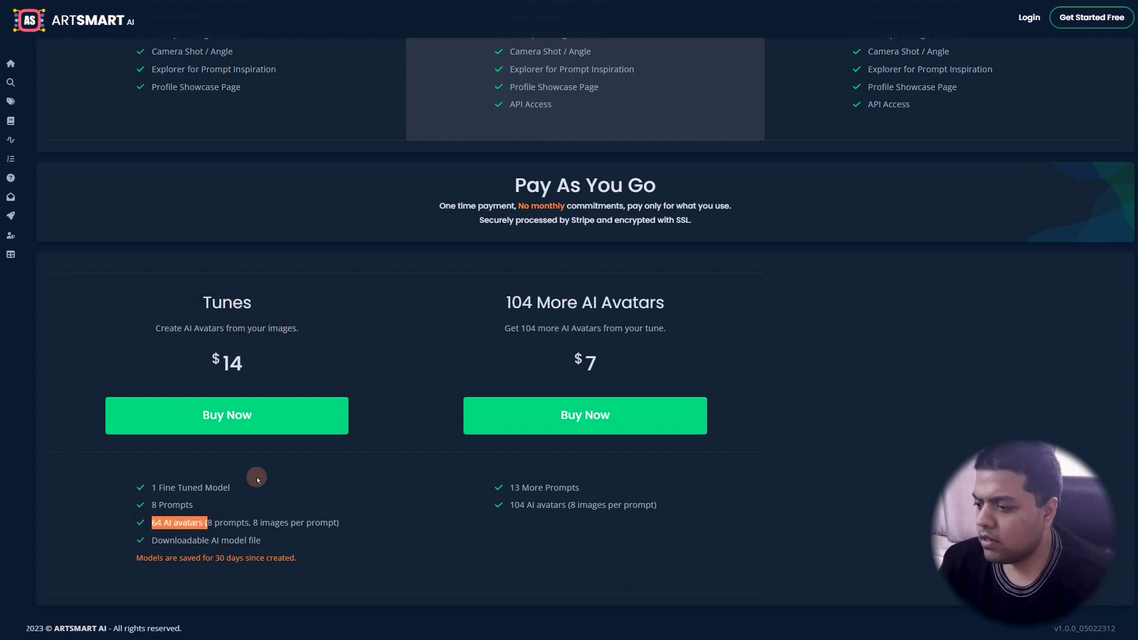
click(587, 362)
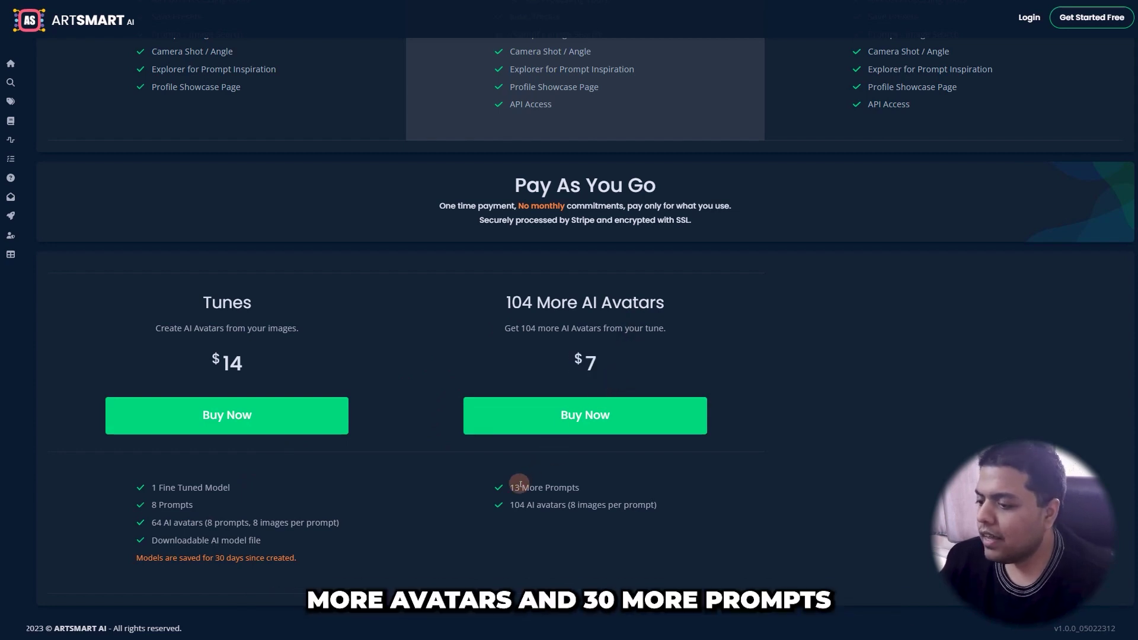
Highlight the Pay As You Go heading and compare that option with the Basic, Standard and Business monthly plans.
scroll(306, 521, up, 3)
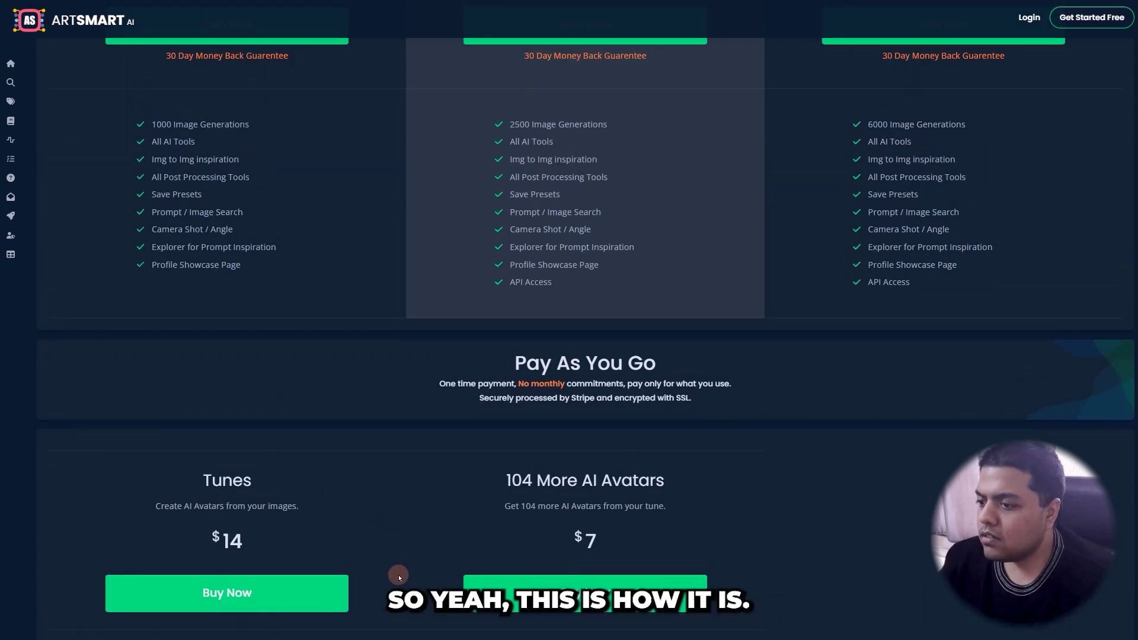
drag(509, 362, 661, 363)
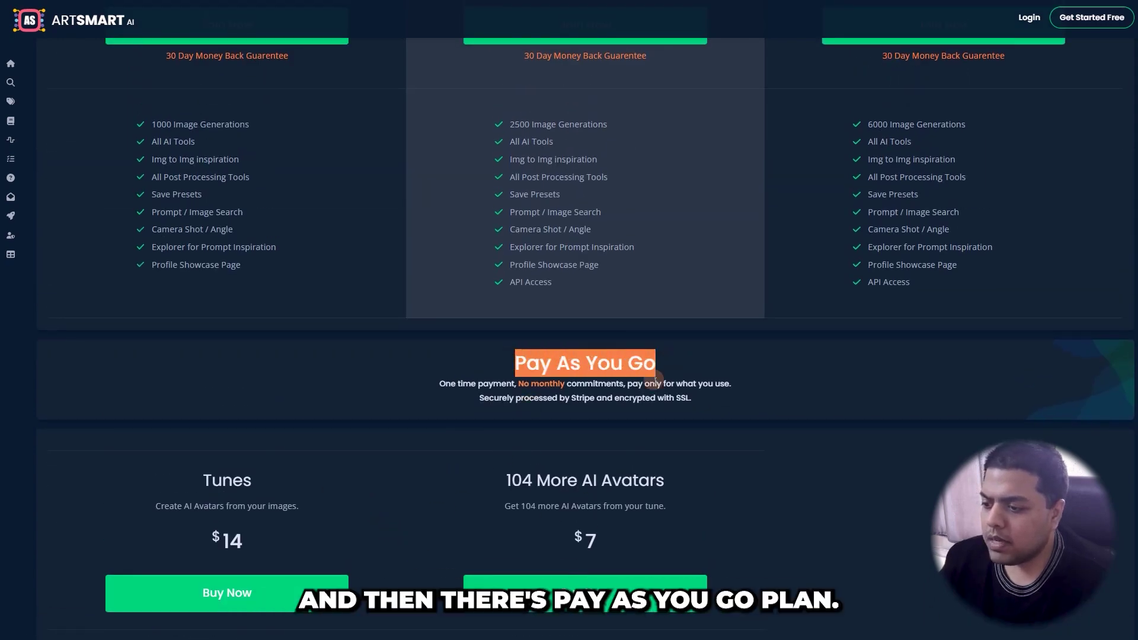
click(655, 381)
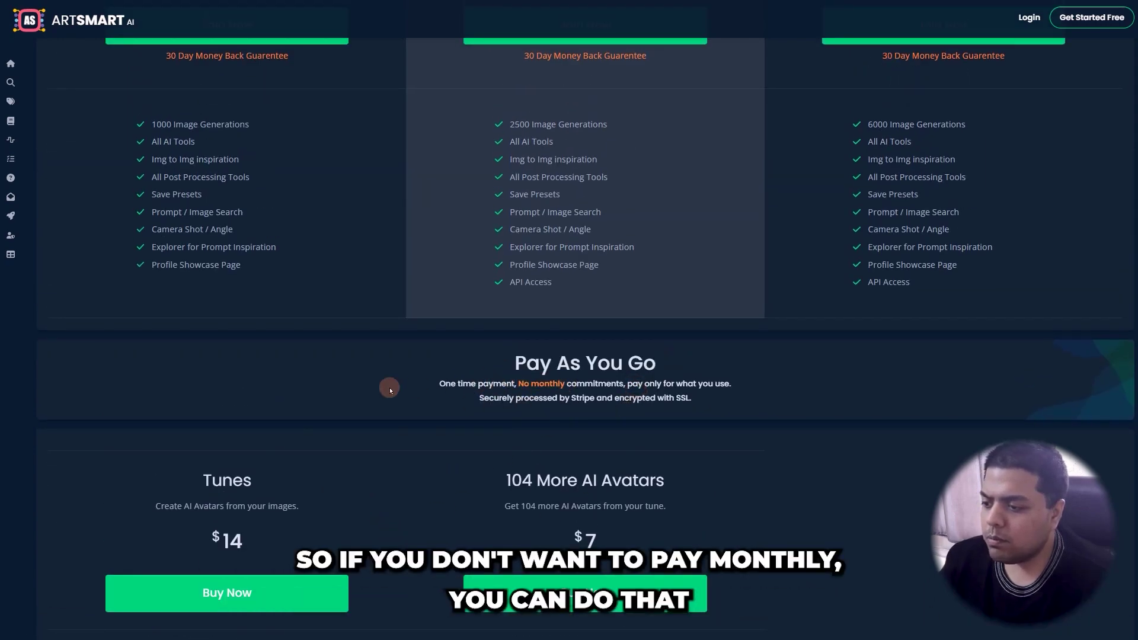
scroll(388, 480, up, 5)
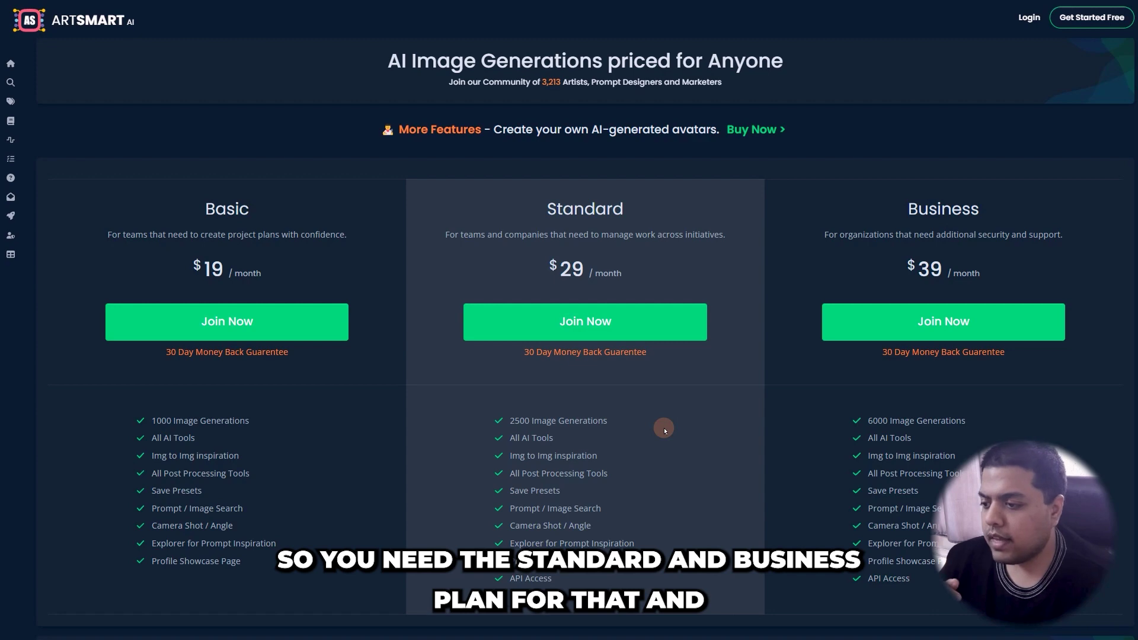
scroll(683, 440, down, 2)
scroll(685, 421, down, 4)
scroll(634, 419, up, 5)
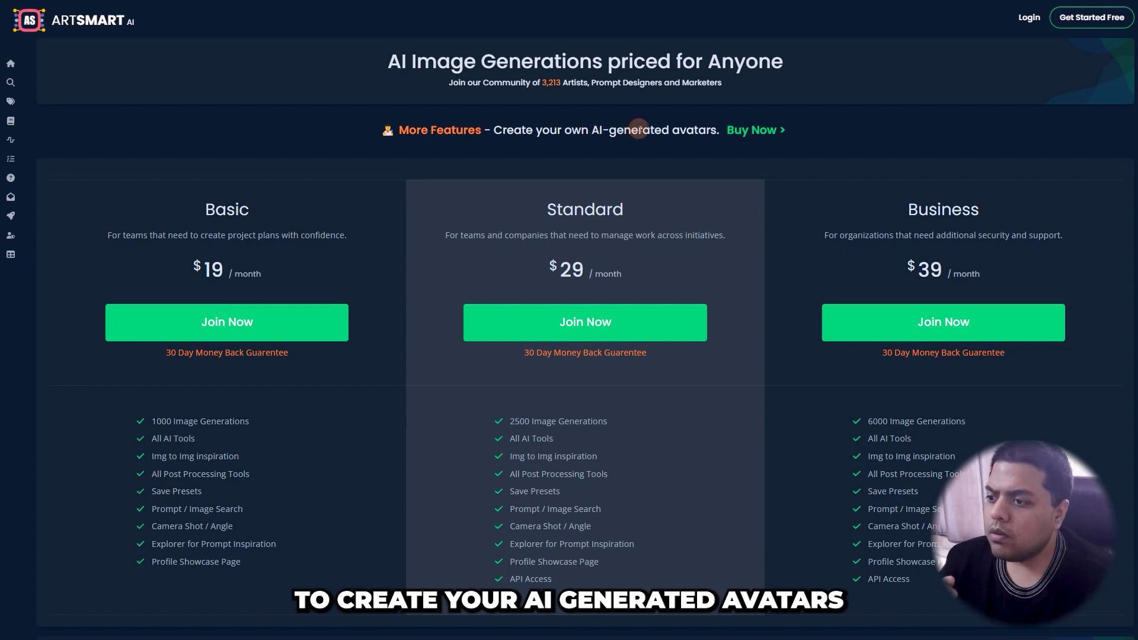
Follow the purchase link for creating AI-generated avatars to the Pay As You Go offers and return to the monthly plans.
click(750, 130)
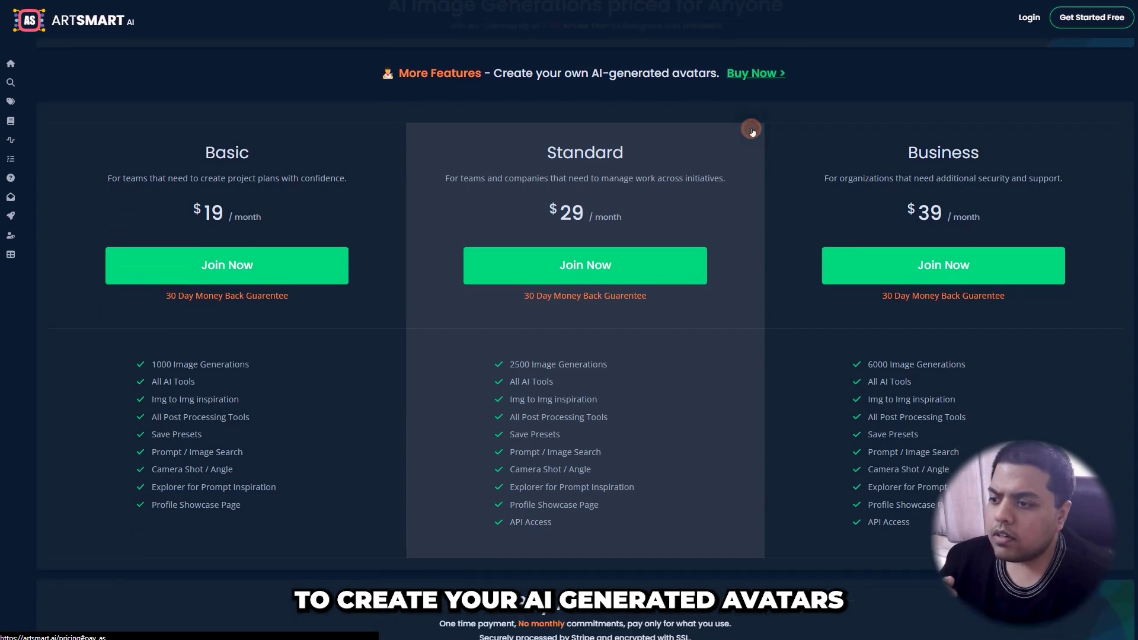
scroll(744, 271, up, 6)
scroll(711, 216, down, 6)
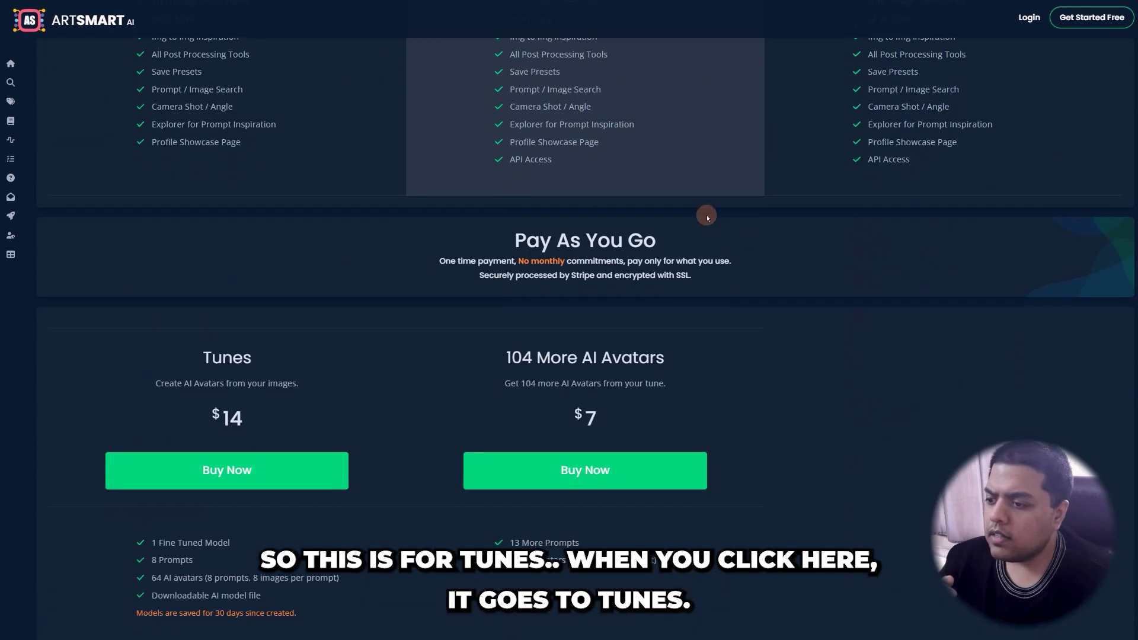
scroll(752, 269, up, 6)
scroll(676, 288, down, 6)
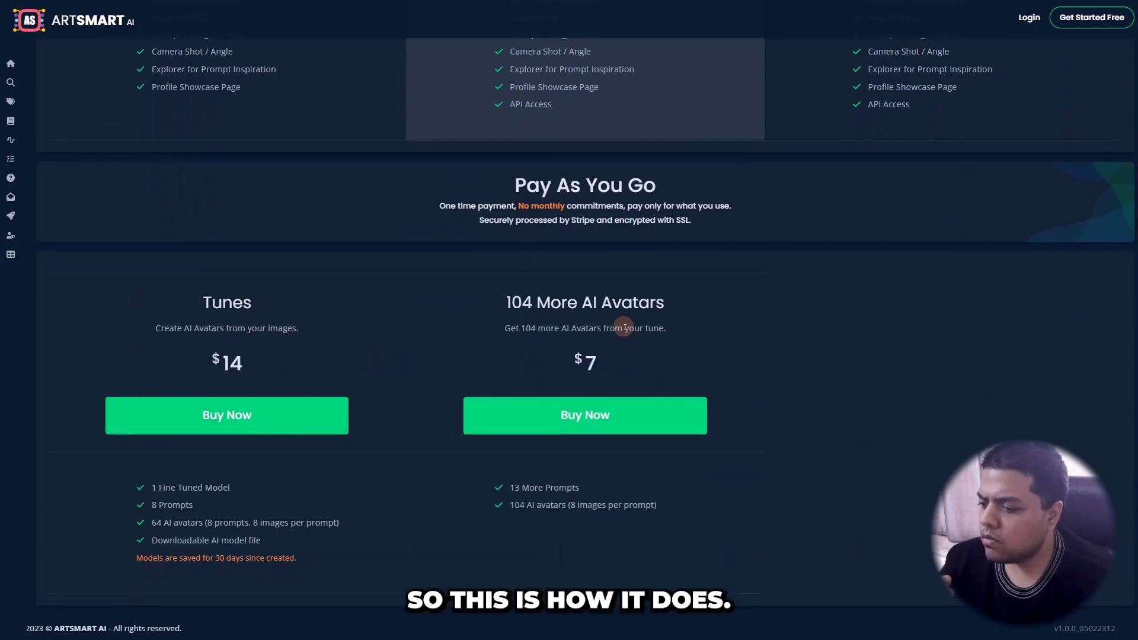
scroll(750, 408, up, 6)
scroll(750, 407, up, 2)
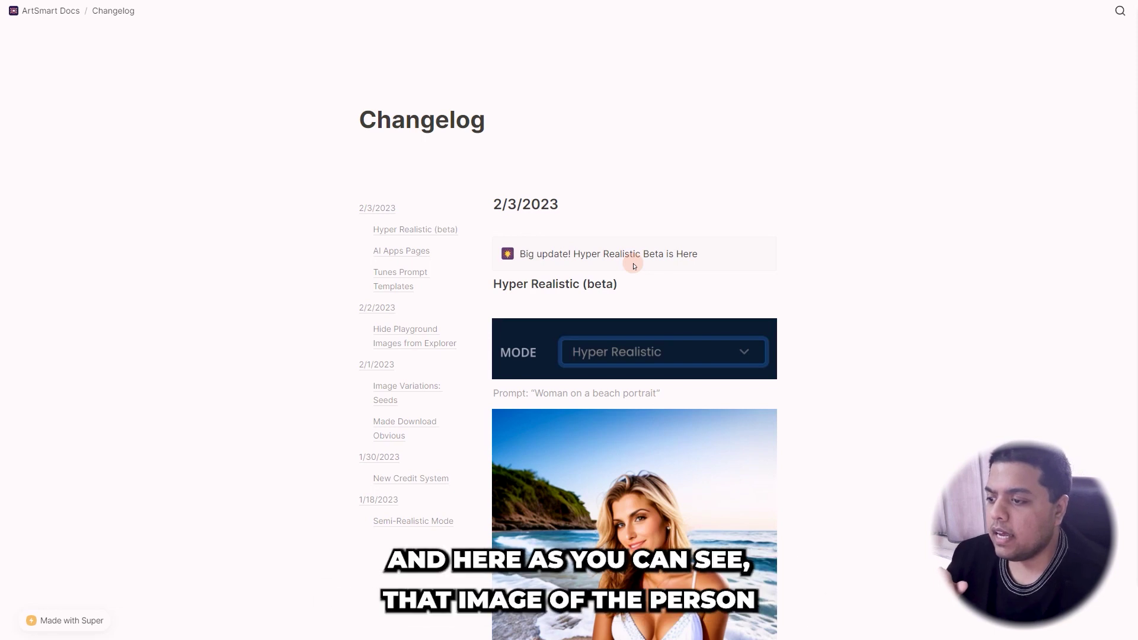
On the Changelog page, read the 2/3/2023 update on Hyper Realistic (beta), its sample images and usage instructions, and AI Apps Pages.
scroll(592, 237, down, 3)
scroll(610, 255, down, 1)
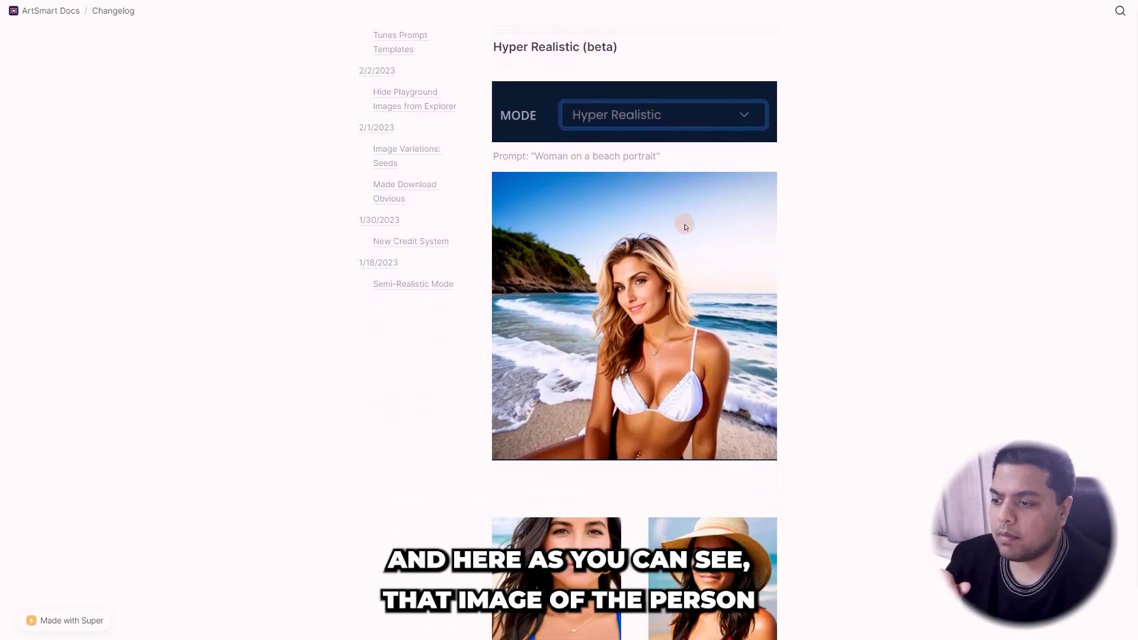
scroll(753, 228, down, 2)
scroll(754, 226, down, 3)
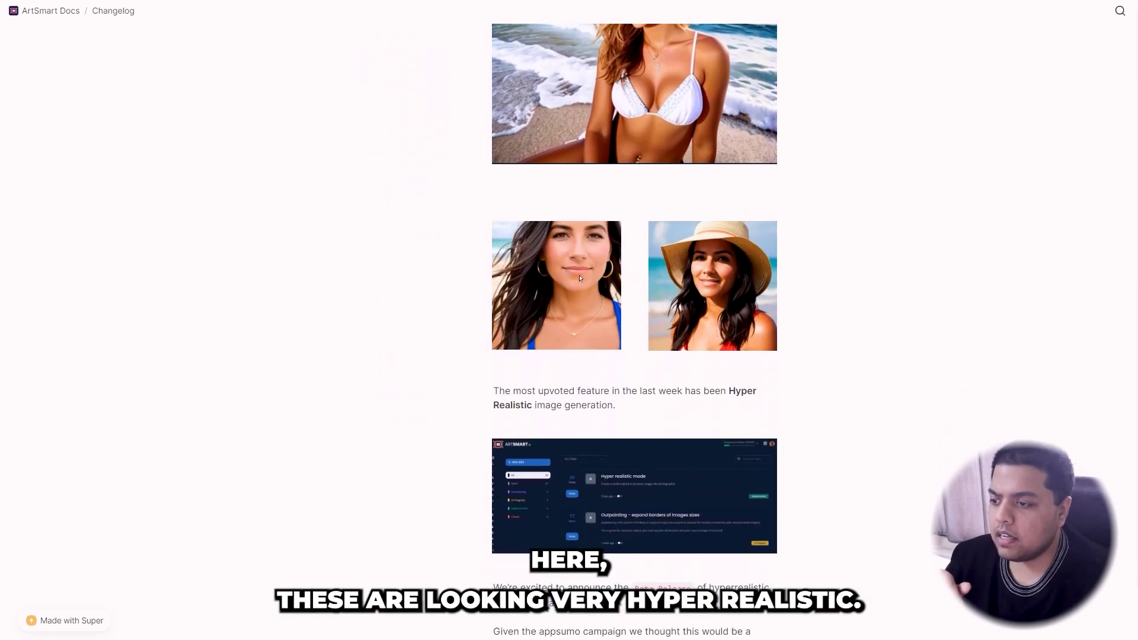
scroll(719, 319, down, 7)
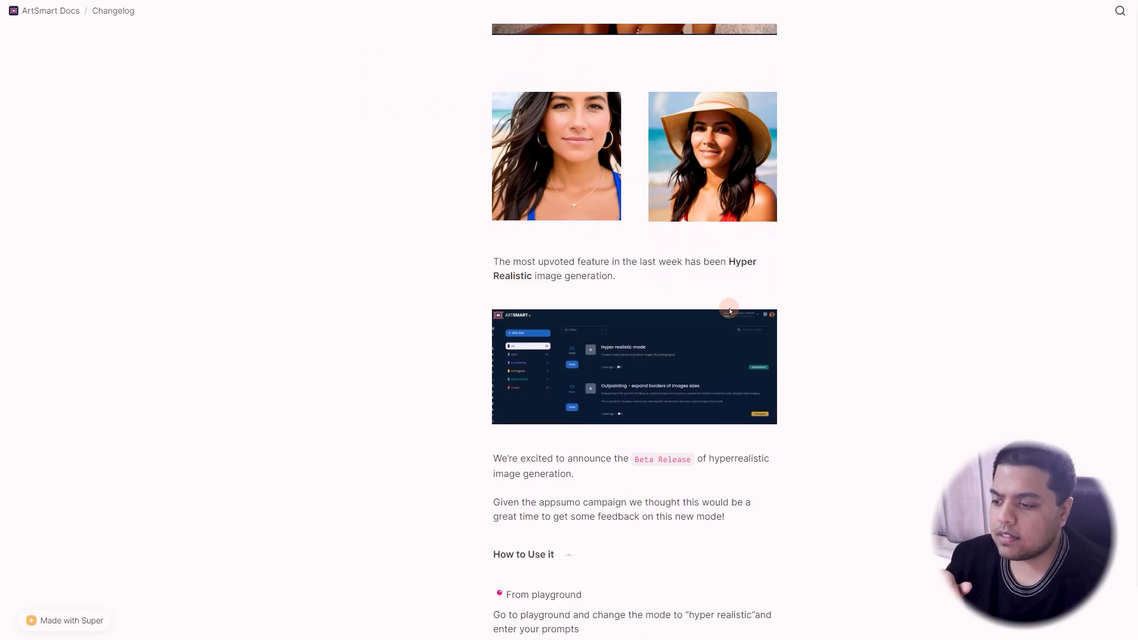
scroll(634, 332, down, 2)
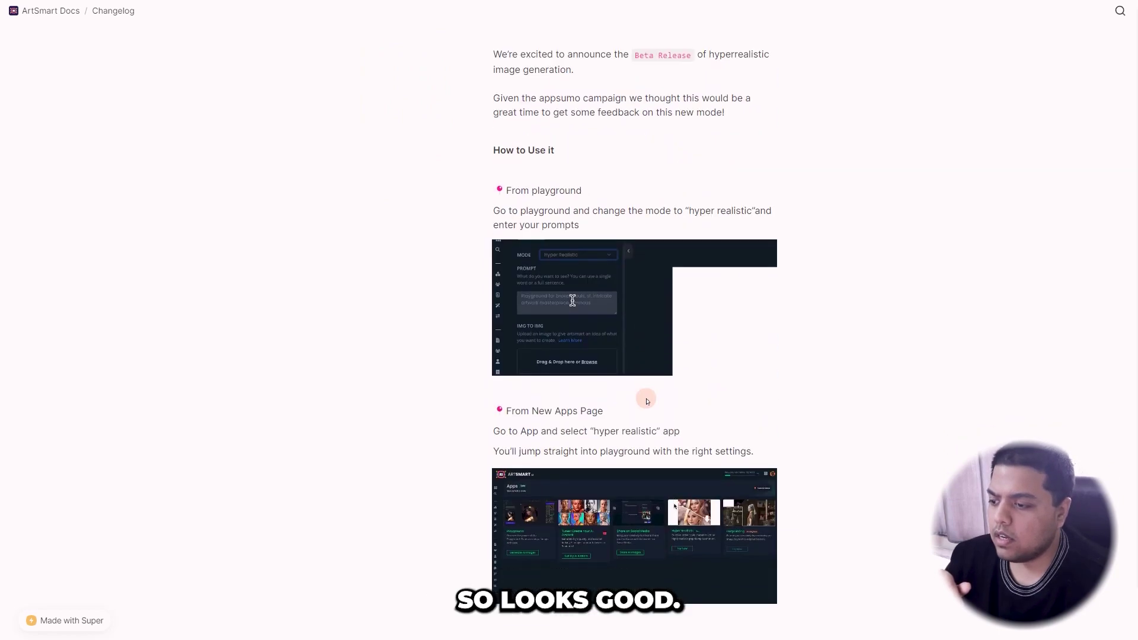
scroll(634, 332, down, 4)
scroll(634, 332, down, 2)
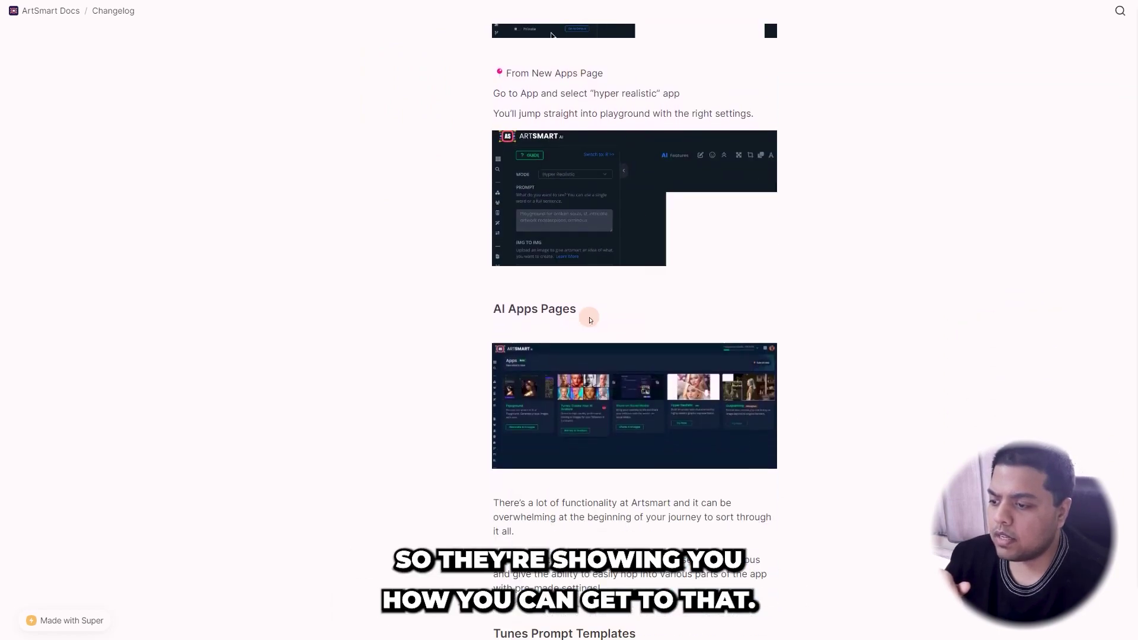
scroll(634, 332, down, 9)
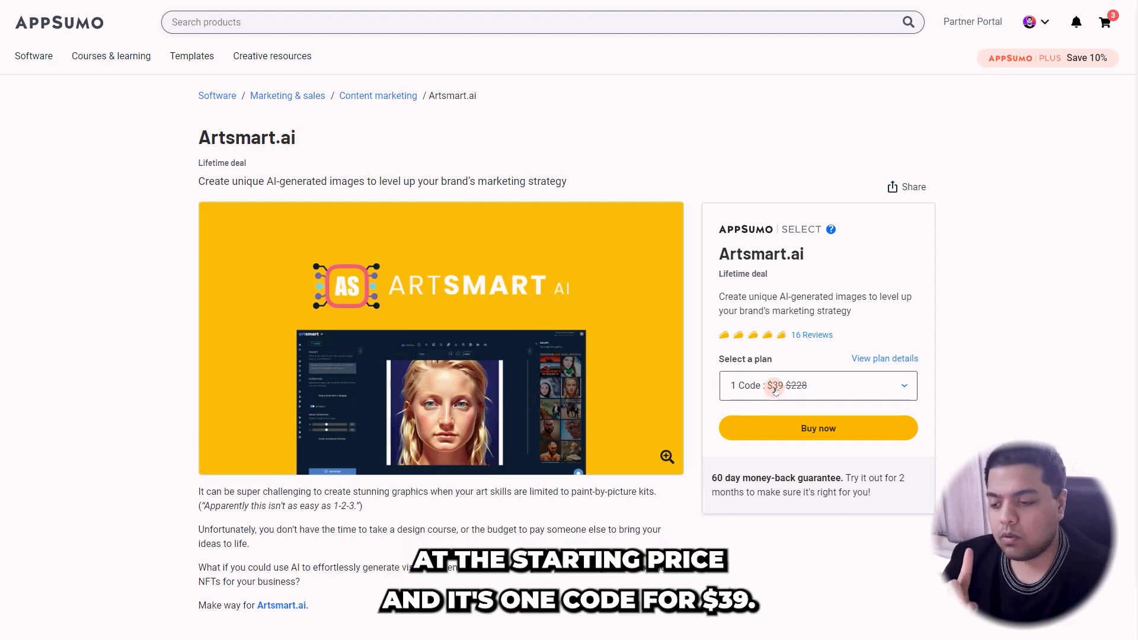
On the AppSumo page for Artsmart.ai, examine the deal summary, At-a-glance details, promotional video and overview with its sample images.
scroll(686, 384, down, 4)
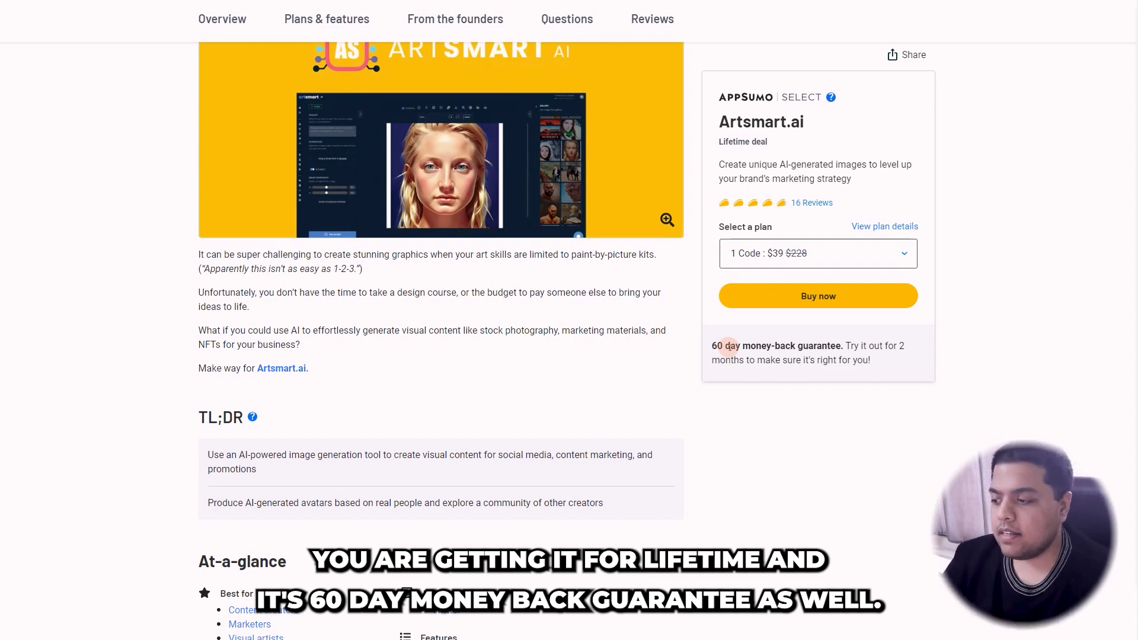
scroll(539, 323, down, 5)
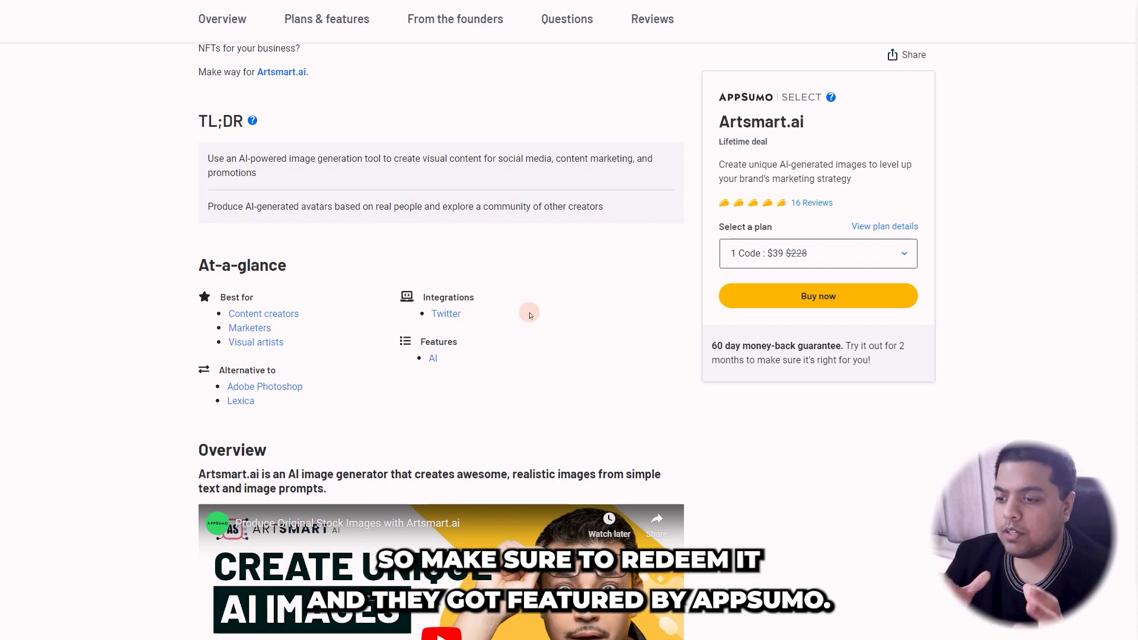
scroll(529, 315, down, 9)
scroll(585, 302, up, 5)
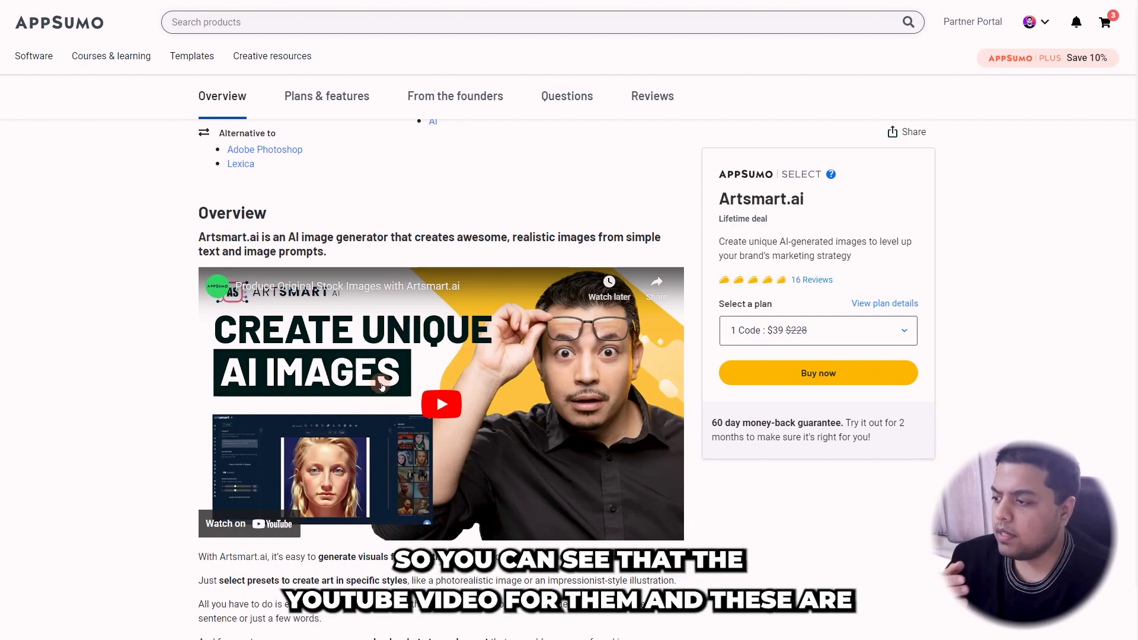
scroll(392, 396, down, 3)
scroll(392, 396, down, 12)
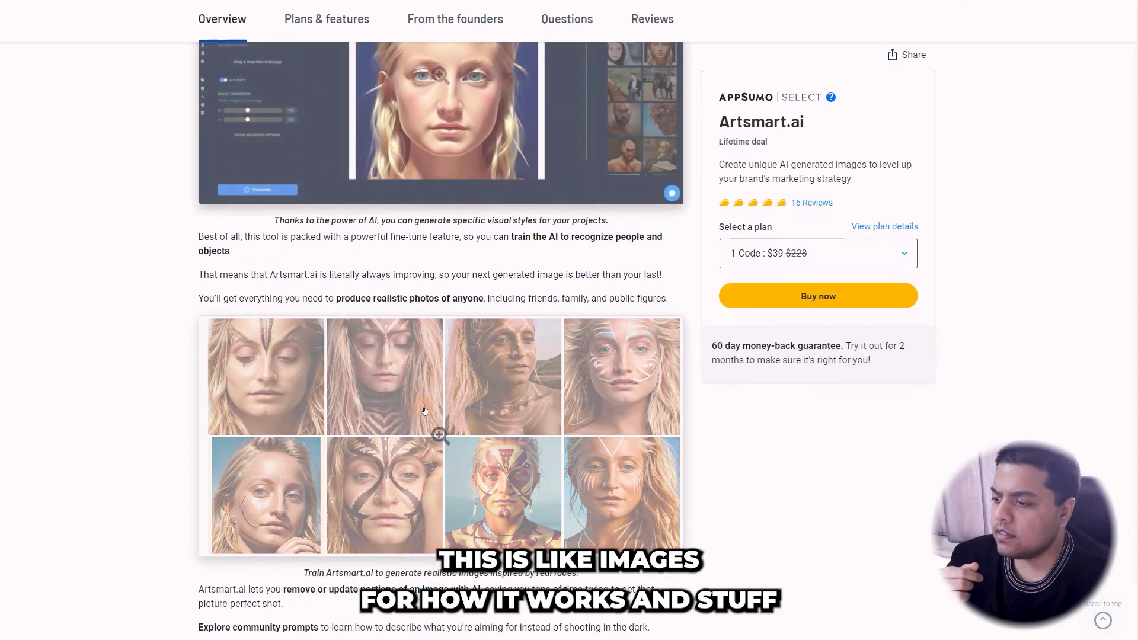
scroll(149, 261, down, 5)
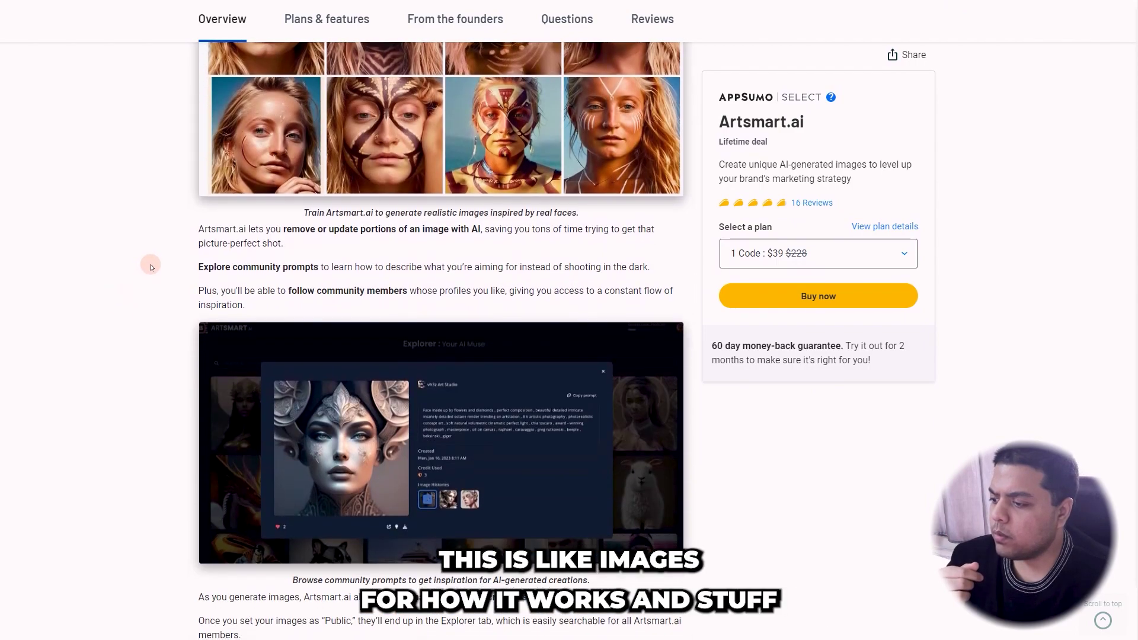
scroll(156, 261, down, 8)
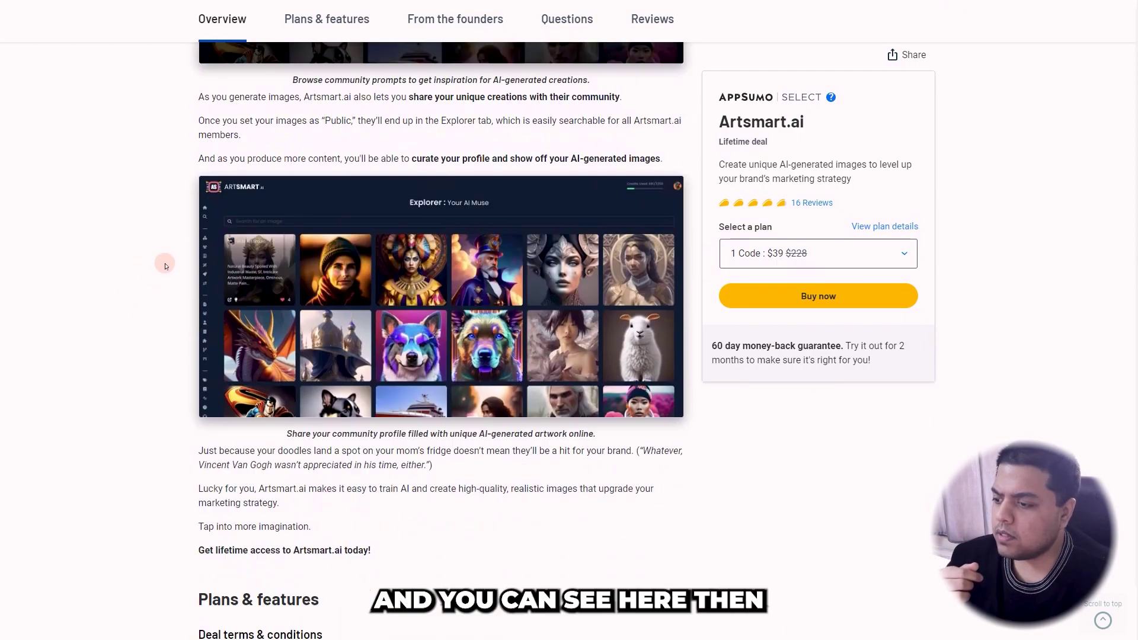
Examine the deal terms and conditions and the features included in all plans in the Plans & features section.
scroll(128, 311, down, 4)
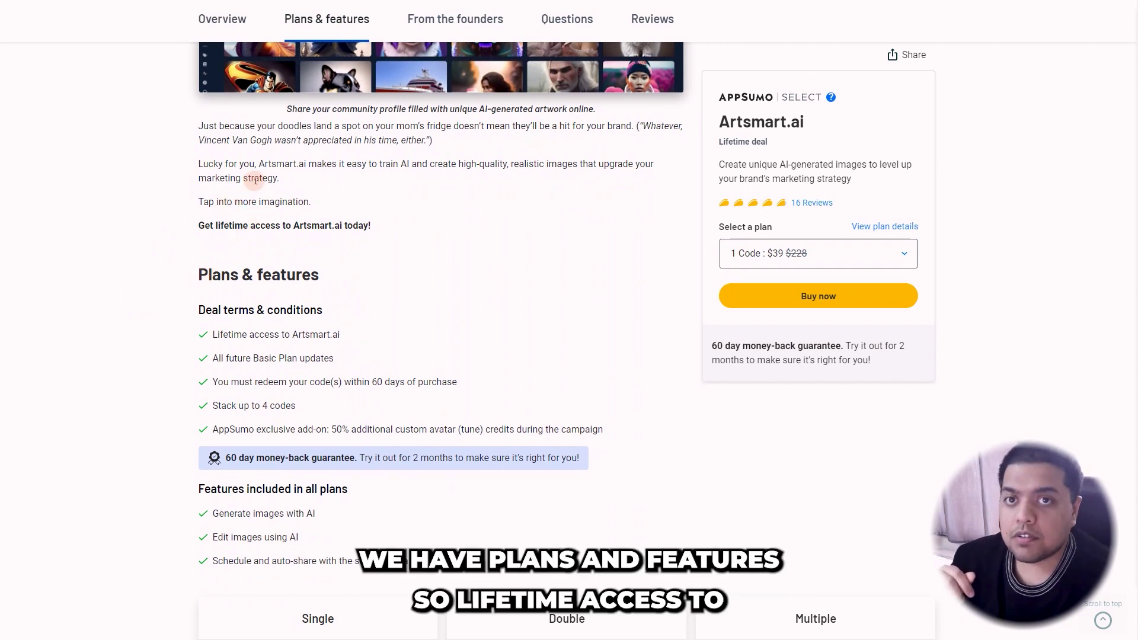
scroll(284, 203, down, 2)
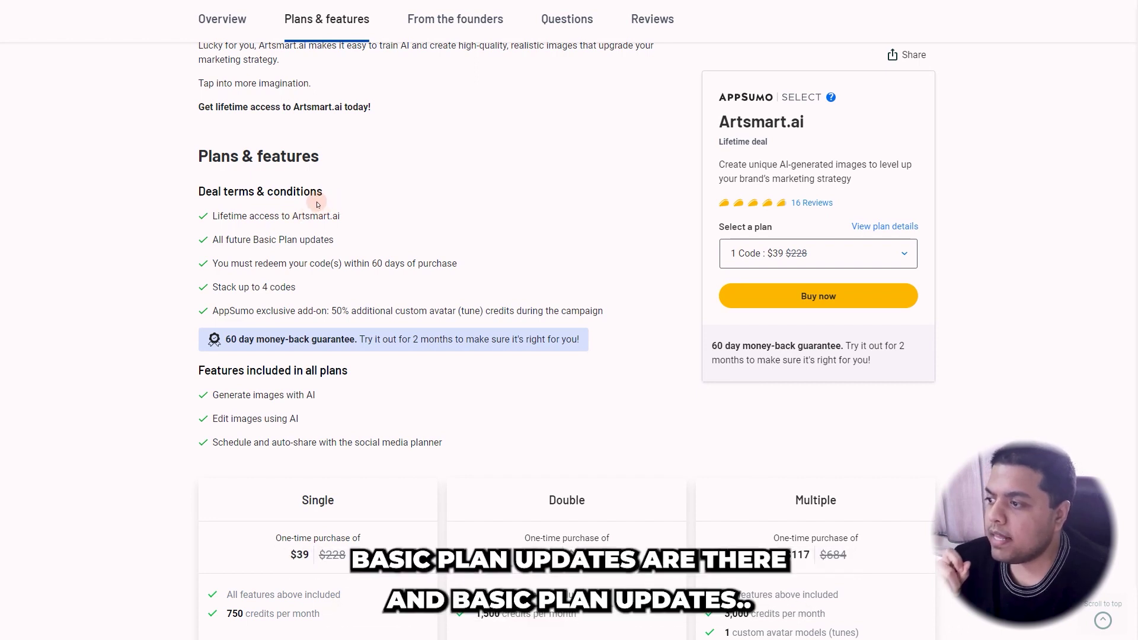
scroll(320, 224, down, 2)
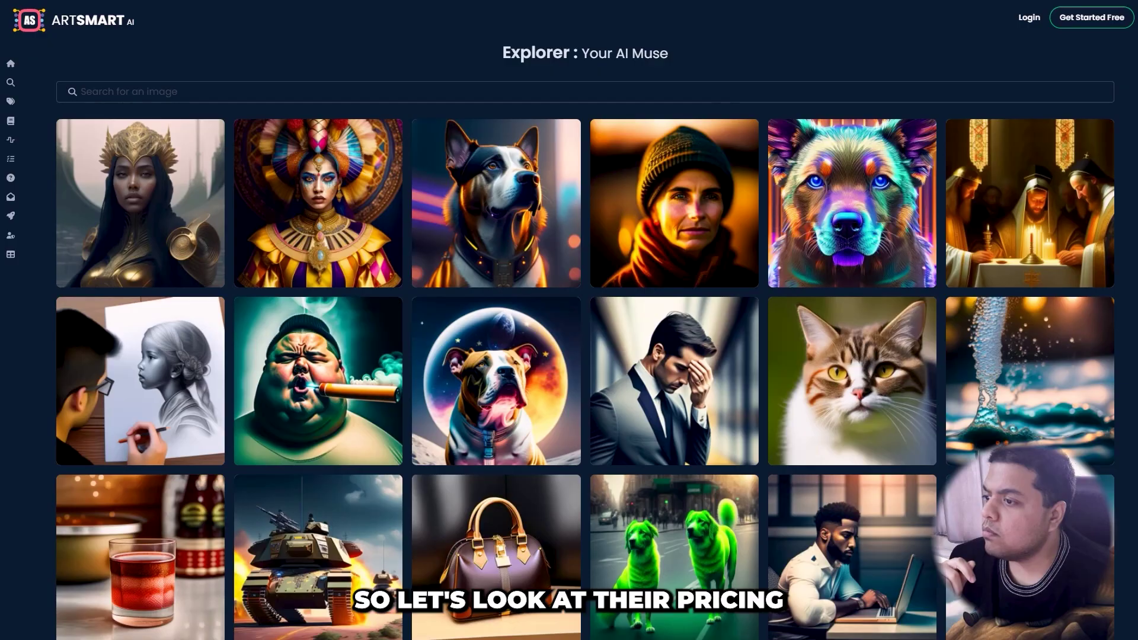
Open the ArtSmart AI Pricing page and compare the monthly plans, highlighting the Basic plan's price and the Standard plan's API Access entry.
mouse_move(16, 125)
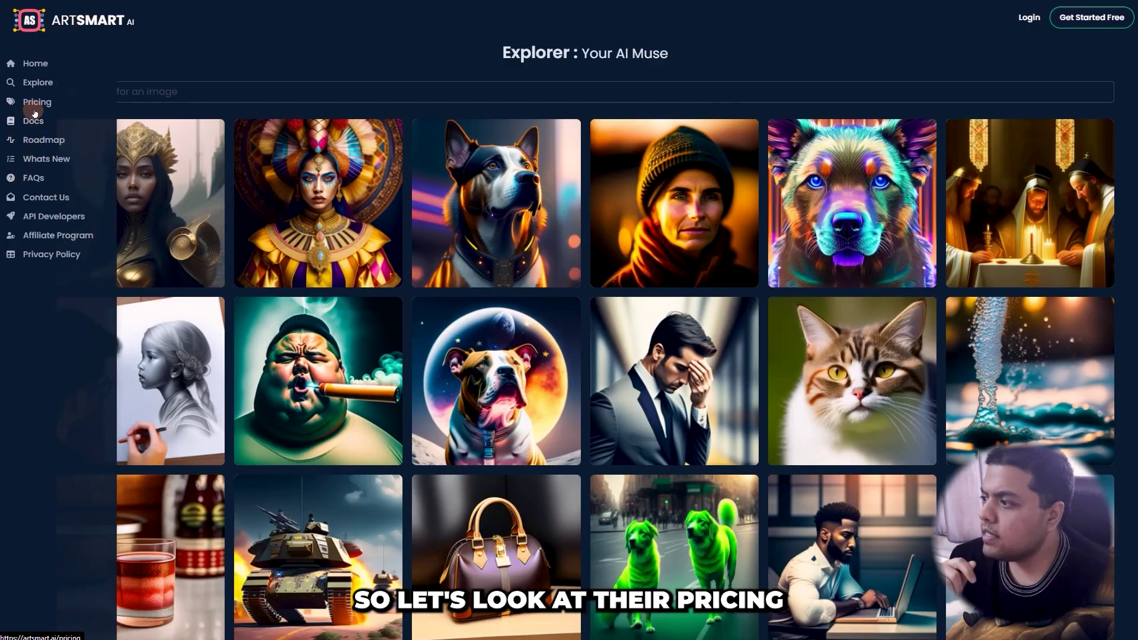
click(36, 103)
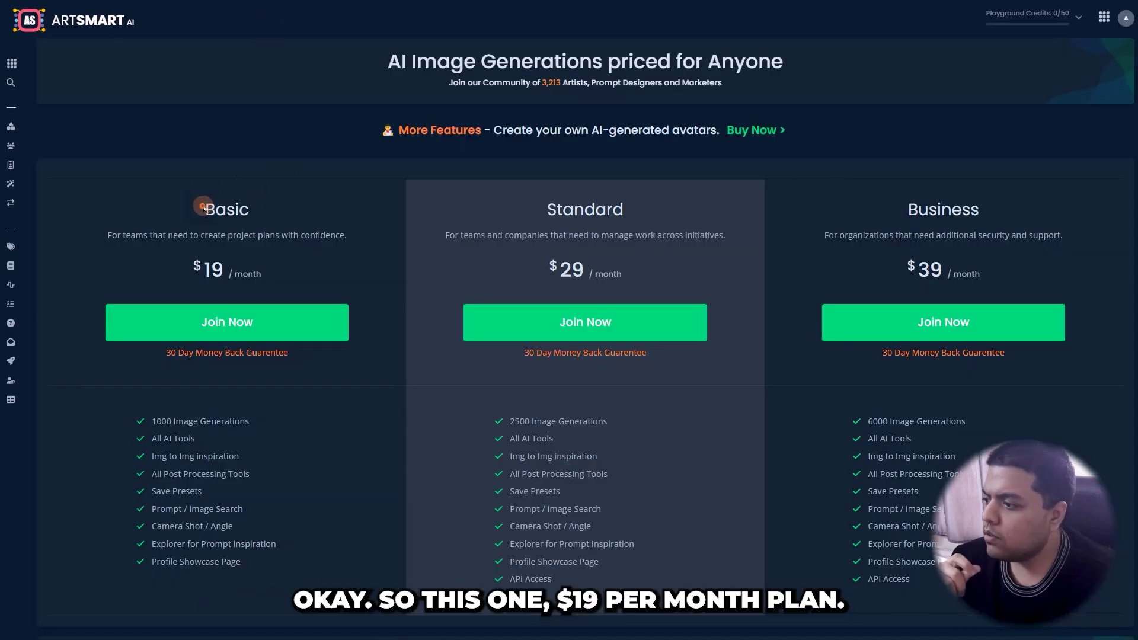
double_click(204, 207)
scroll(317, 158, down, 2)
drag(198, 148, 271, 152)
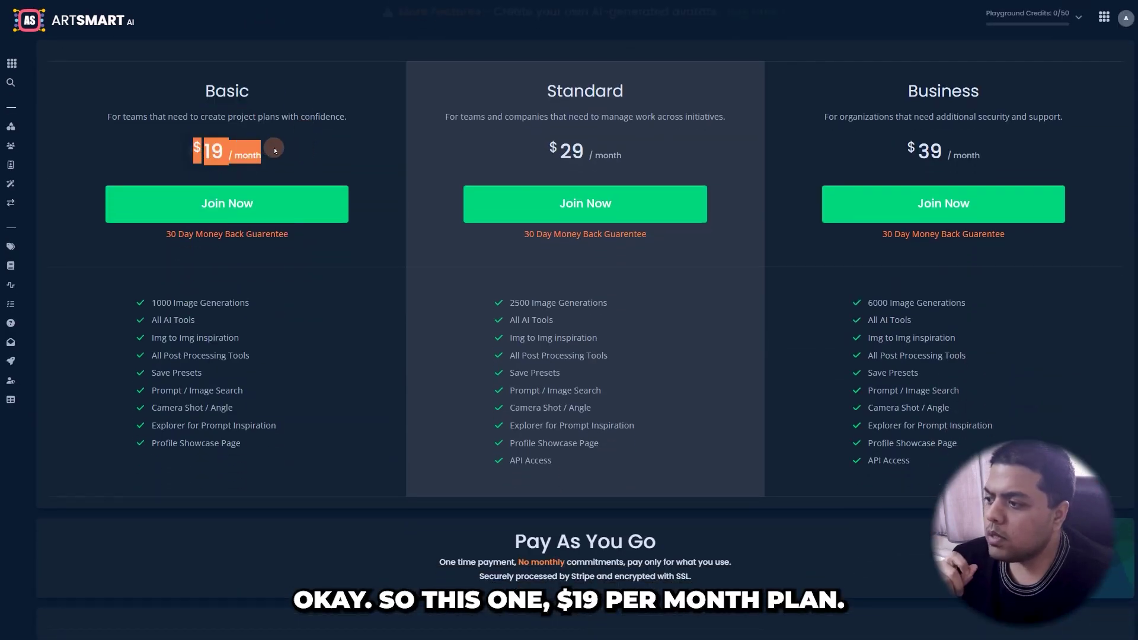
click(326, 131)
scroll(272, 118, up, 1)
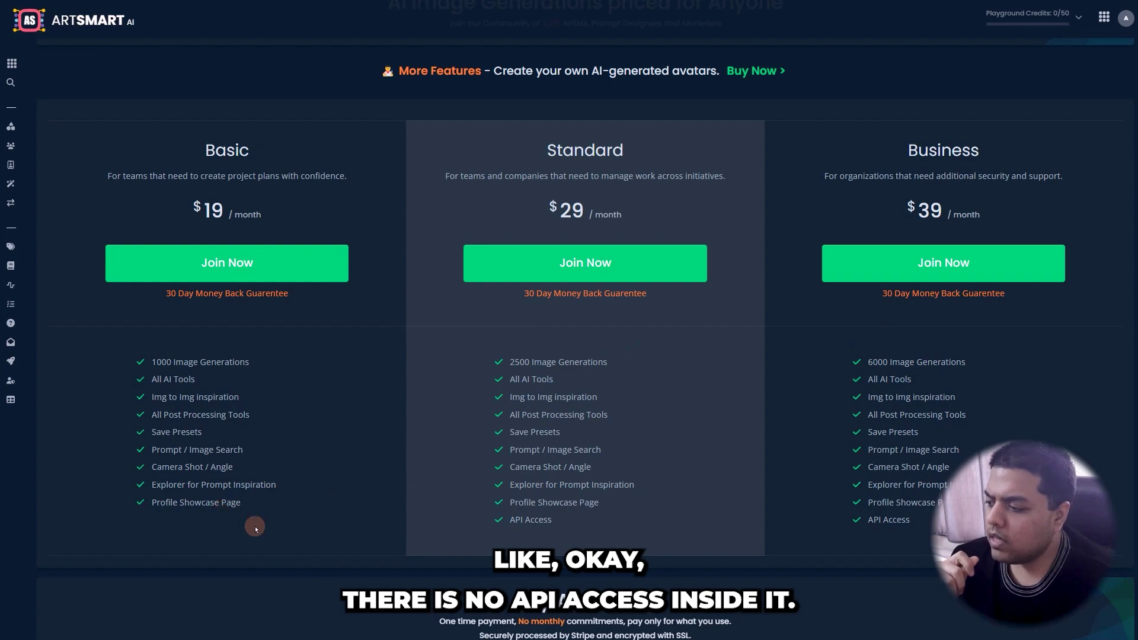
drag(502, 521, 565, 513)
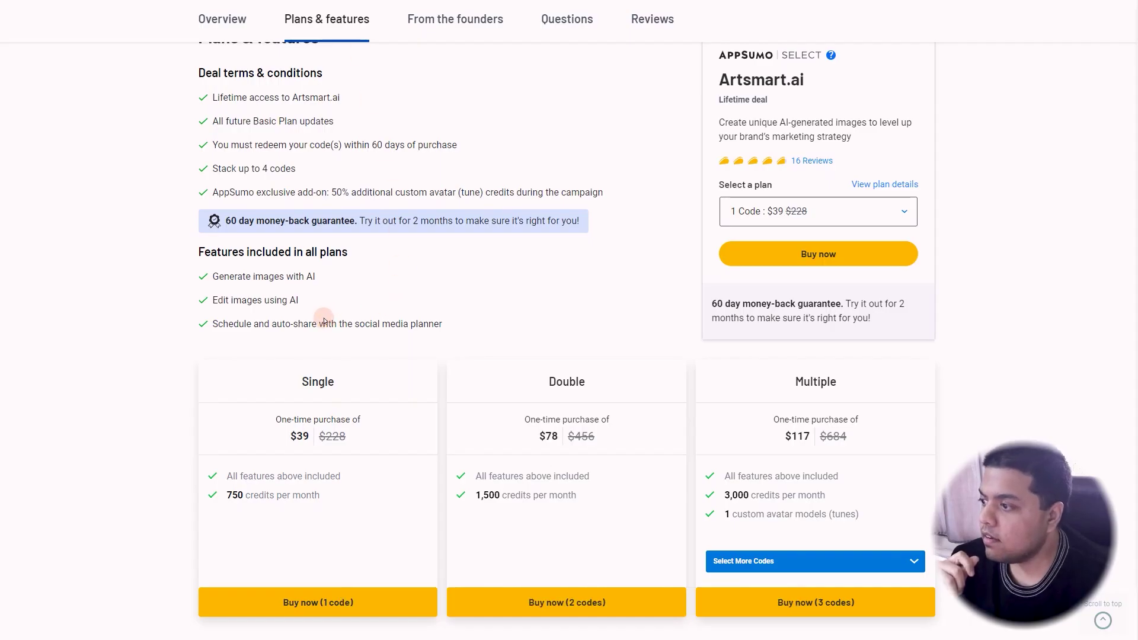
Back on the AppSumo deal page, compare the Single, Double and Multiple code plans with the listed deal terms.
scroll(324, 321, up, 1)
scroll(323, 319, down, 3)
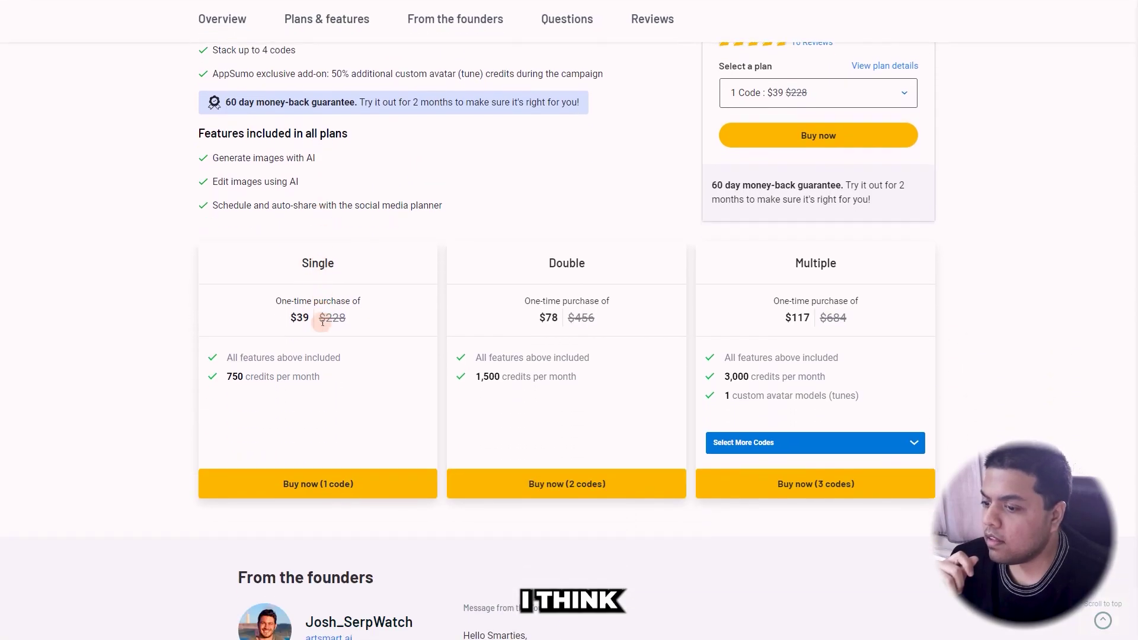
scroll(593, 400, down, 2)
scroll(589, 401, up, 6)
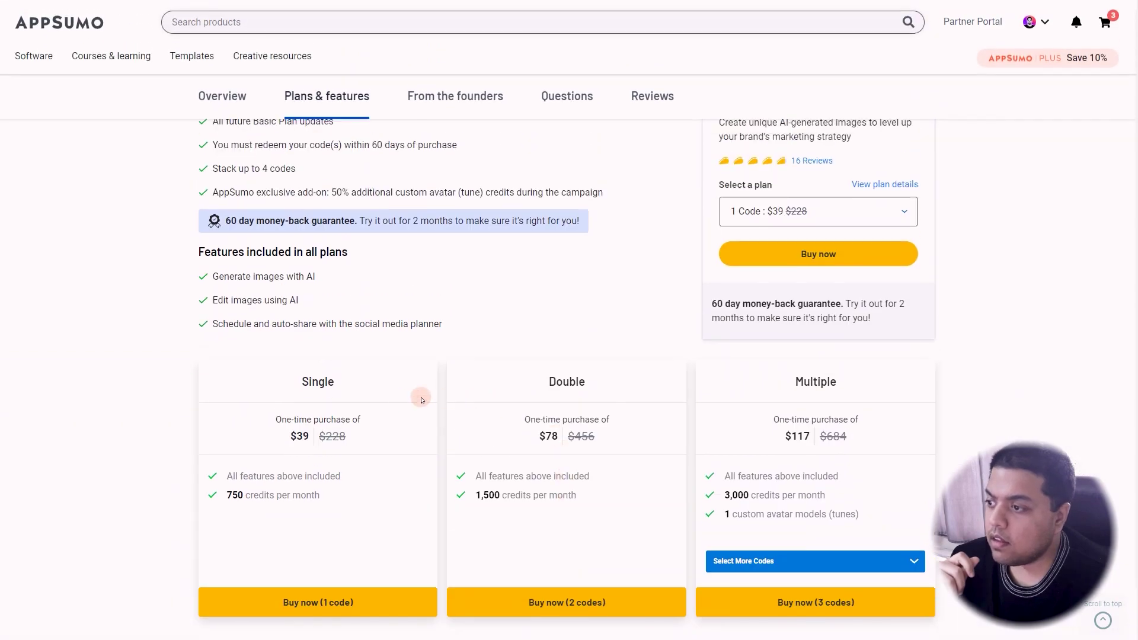
scroll(383, 414, down, 2)
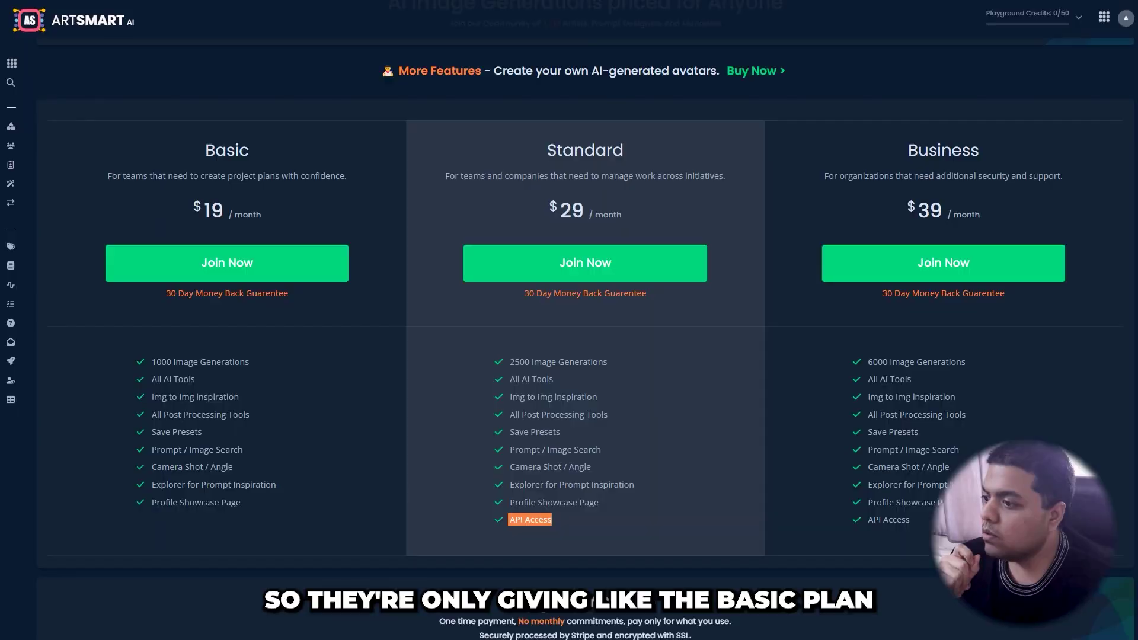
On the ArtSmart AI pricing page, highlight the Basic heading, the Standard plan's API Access entry and Basic's image generations limit.
drag(198, 150, 342, 152)
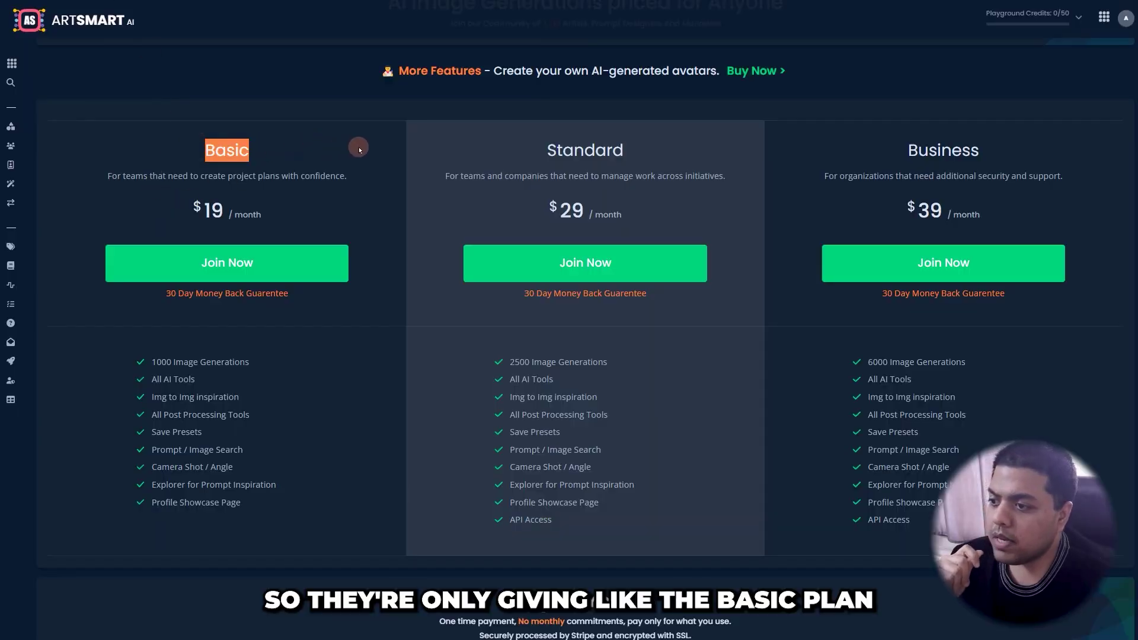
drag(508, 521, 553, 521)
click(204, 422)
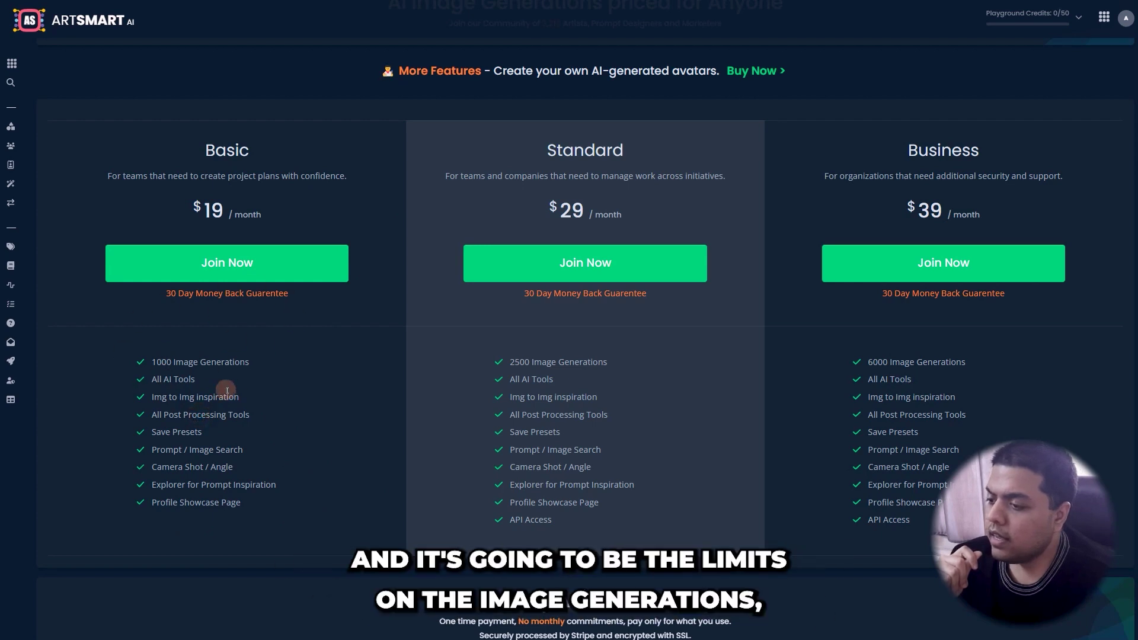
drag(150, 362, 283, 357)
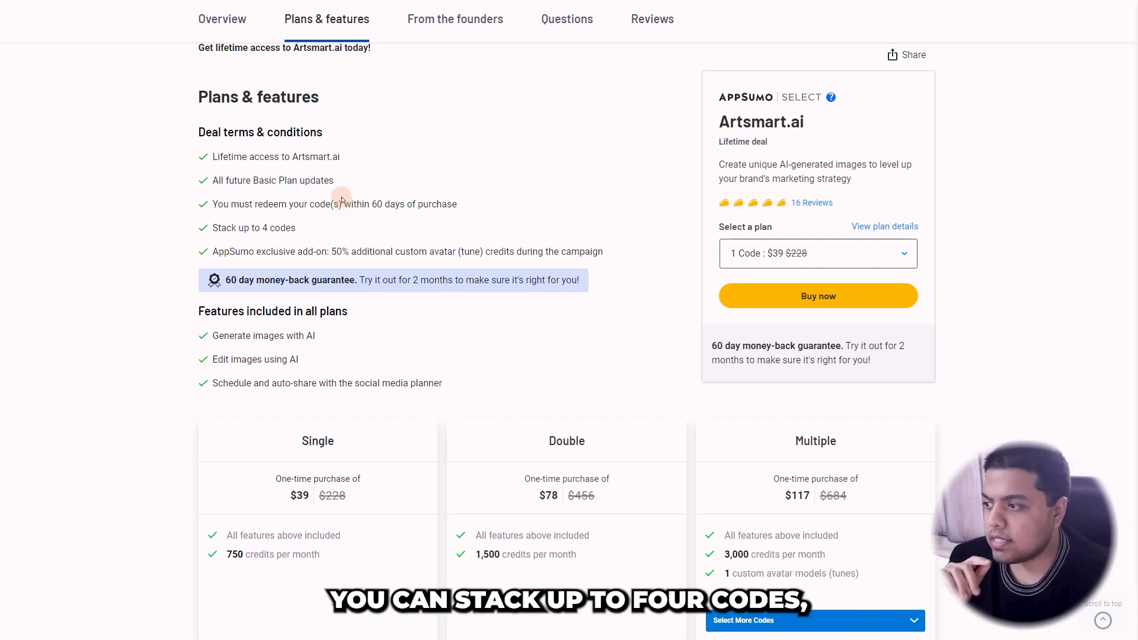
On the AppSumo deal page, review the code stacking, custom avatar add-on and money-back terms and the features included in all plans.
scroll(341, 197, down, 2)
scroll(381, 227, up, 2)
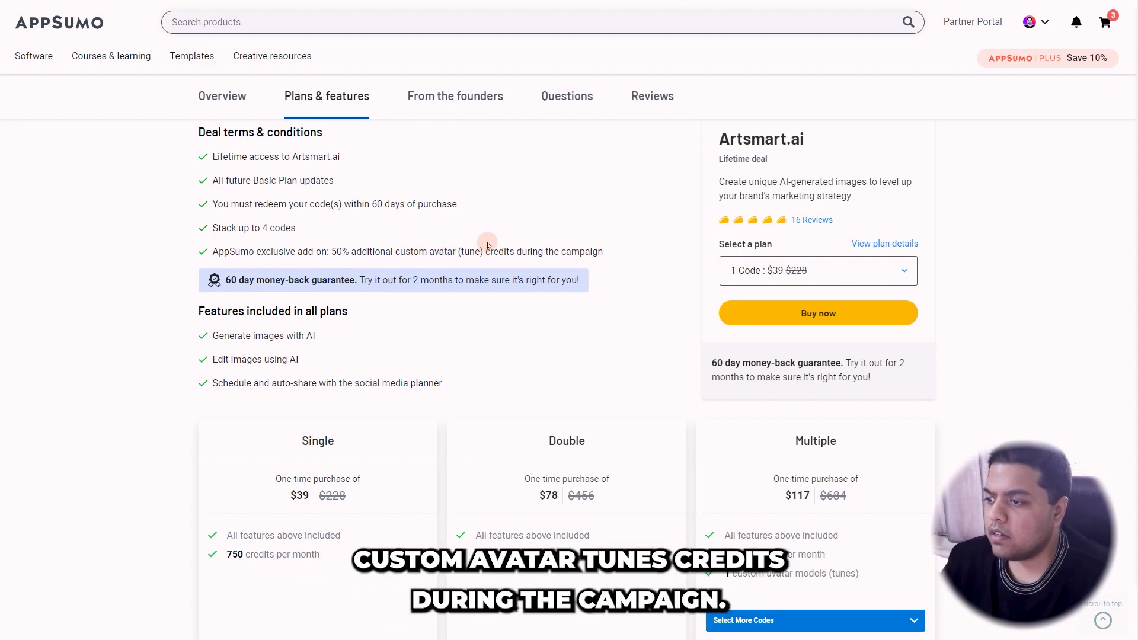
scroll(451, 185, down, 3)
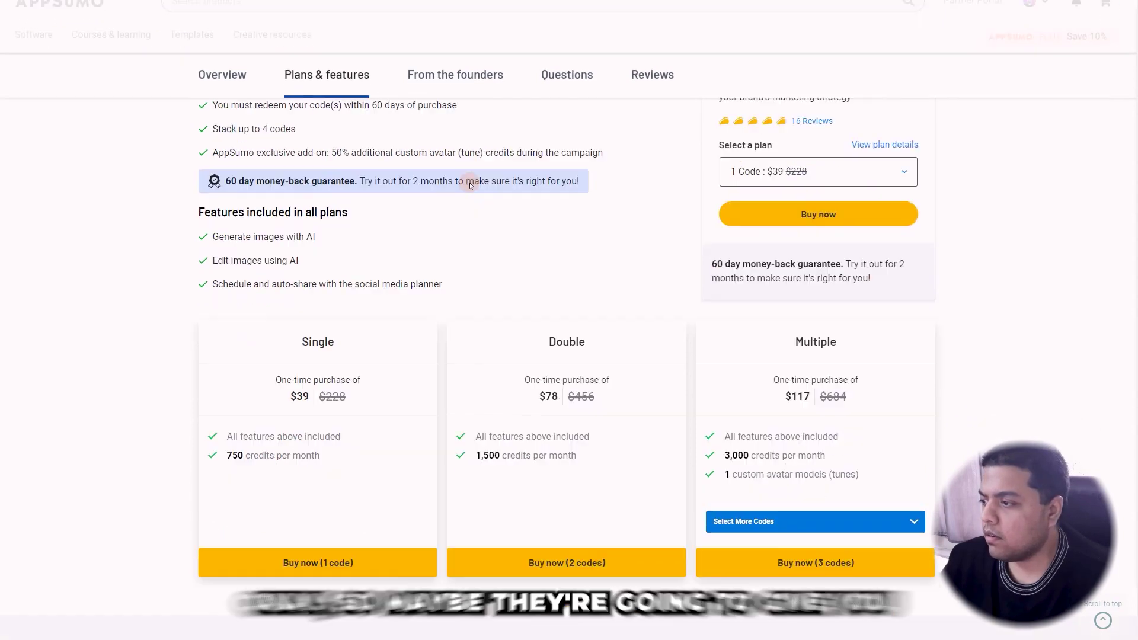
scroll(385, 187, up, 1)
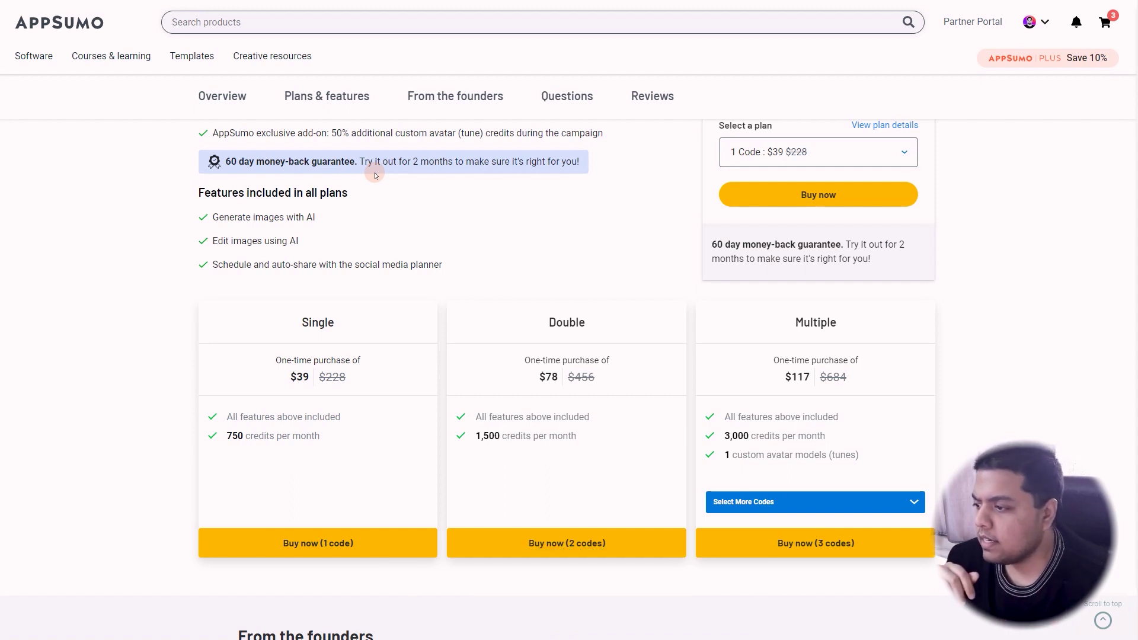
scroll(380, 173, down, 1)
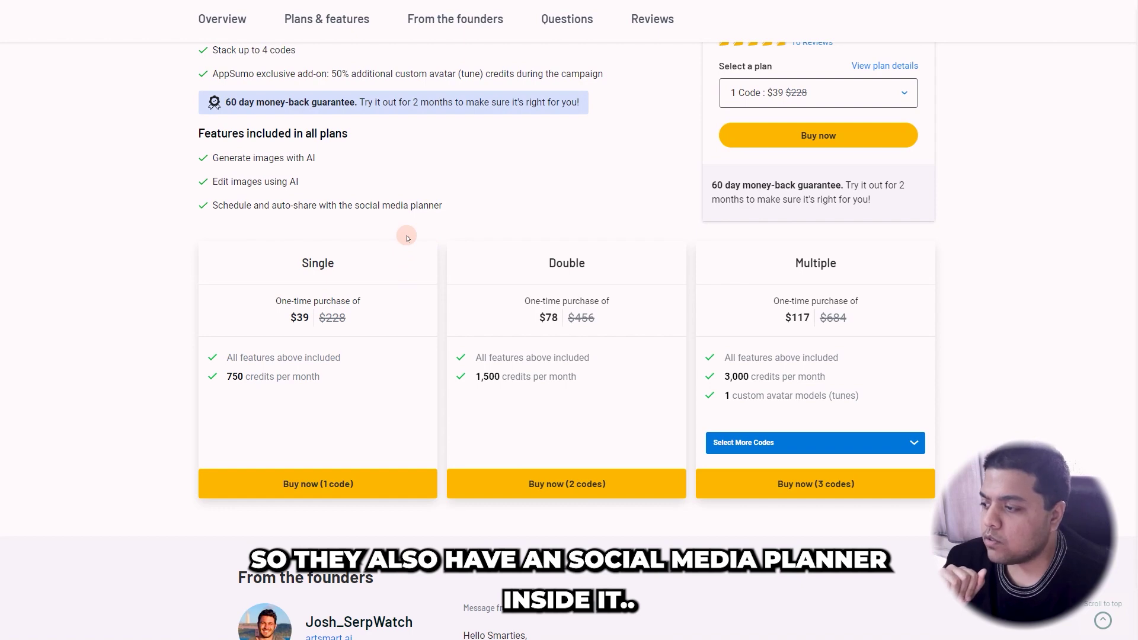
scroll(364, 262, down, 2)
scroll(350, 320, up, 3)
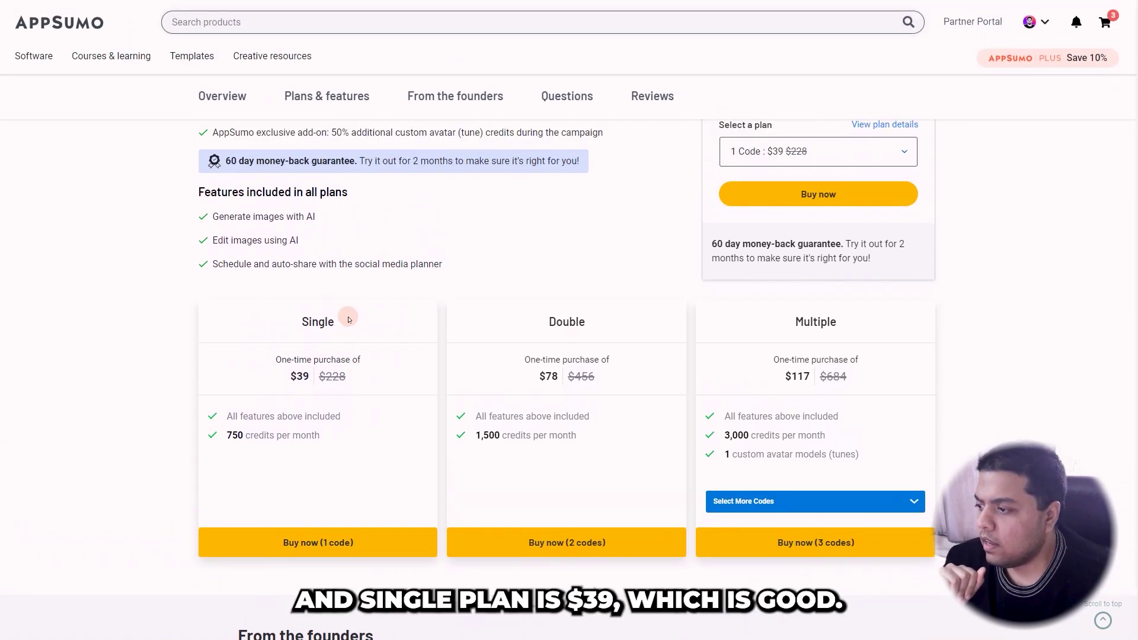
Highlight the Single plan's one-time price and its monthly credits entry.
scroll(350, 320, down, 1)
double_click(299, 317)
click(323, 333)
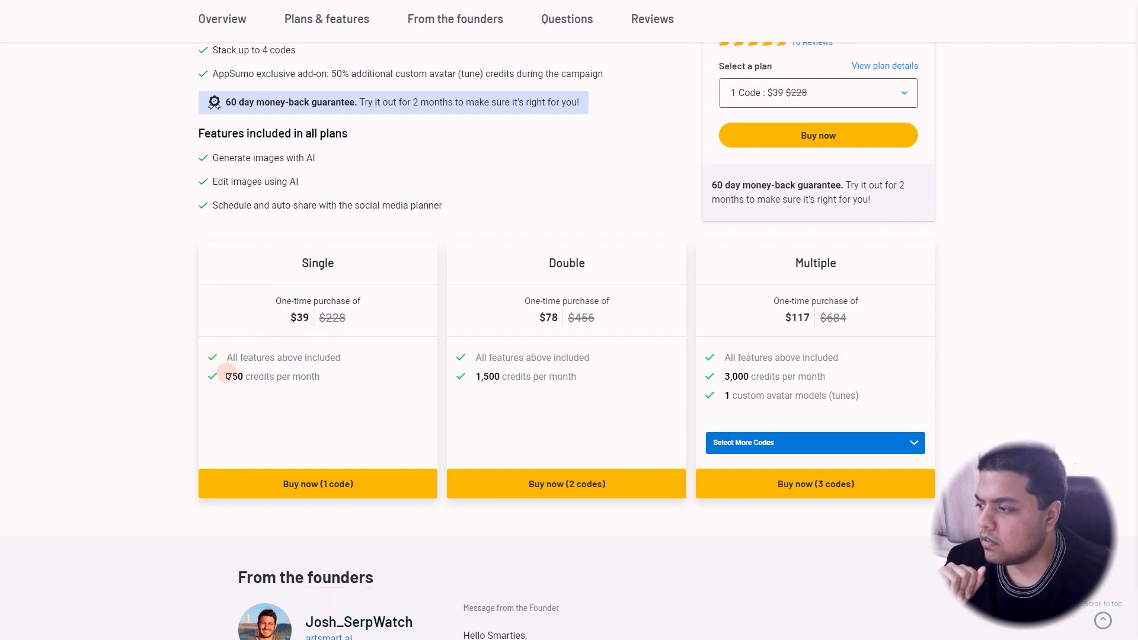
drag(227, 376, 330, 356)
click(358, 380)
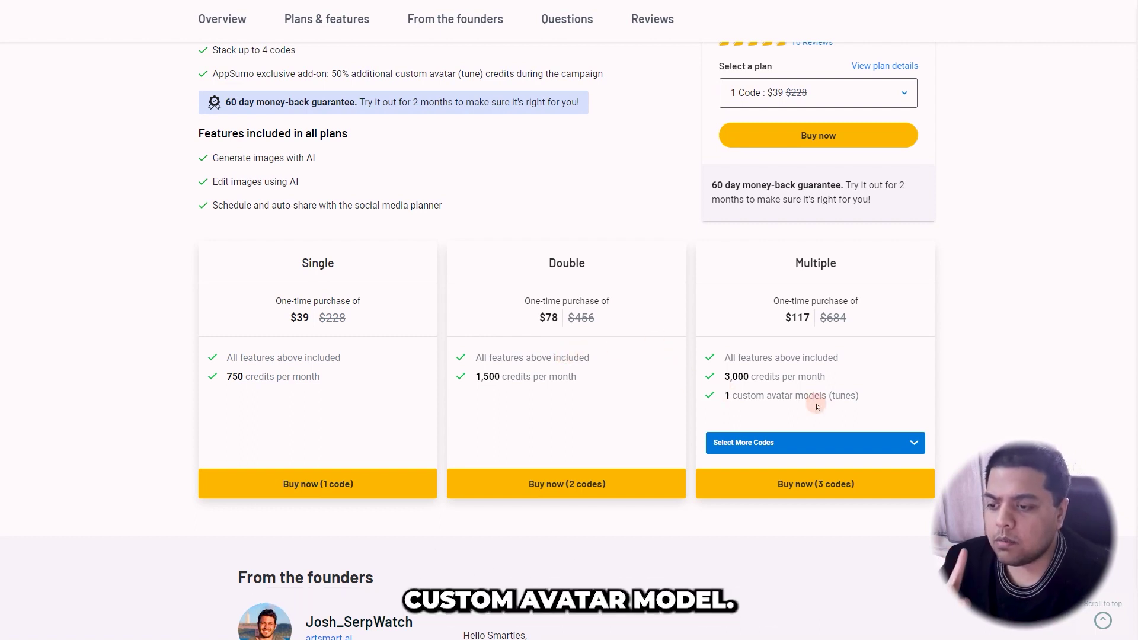
Highlight the Multiple plan's custom avatar models (tunes) entry and choose 4 Codes for that plan.
drag(724, 395, 827, 397)
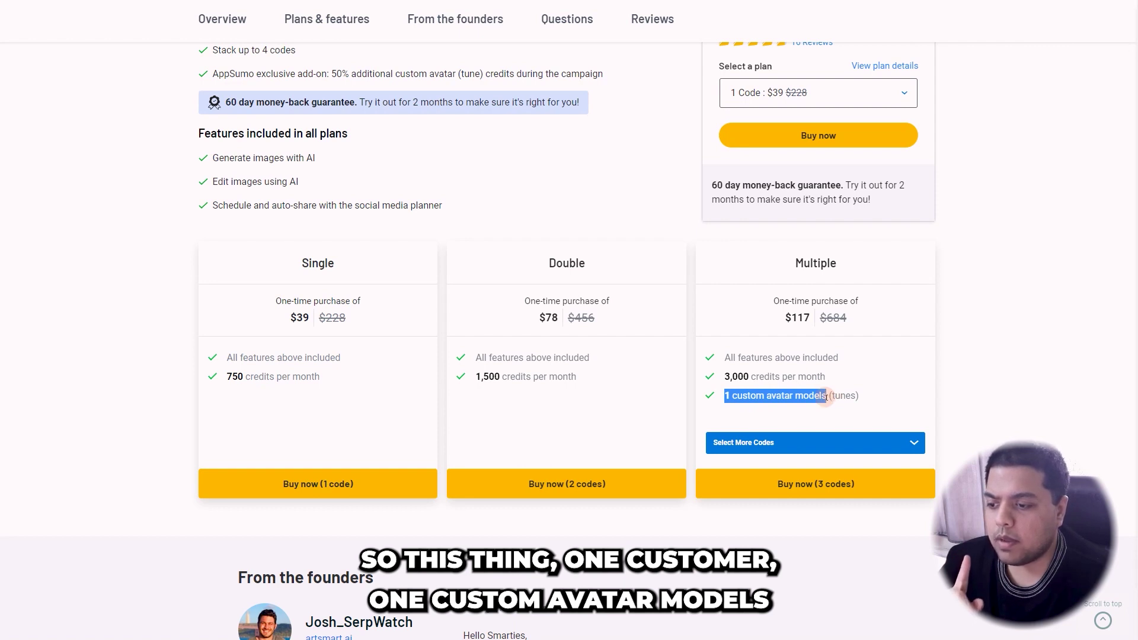
drag(832, 396, 853, 398)
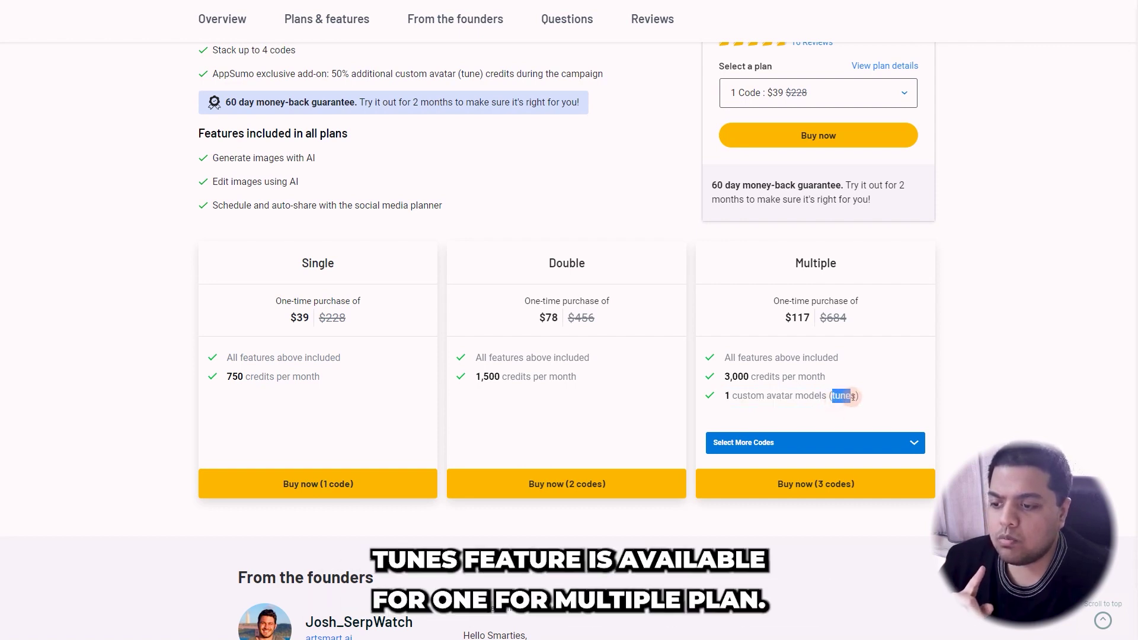
click(848, 380)
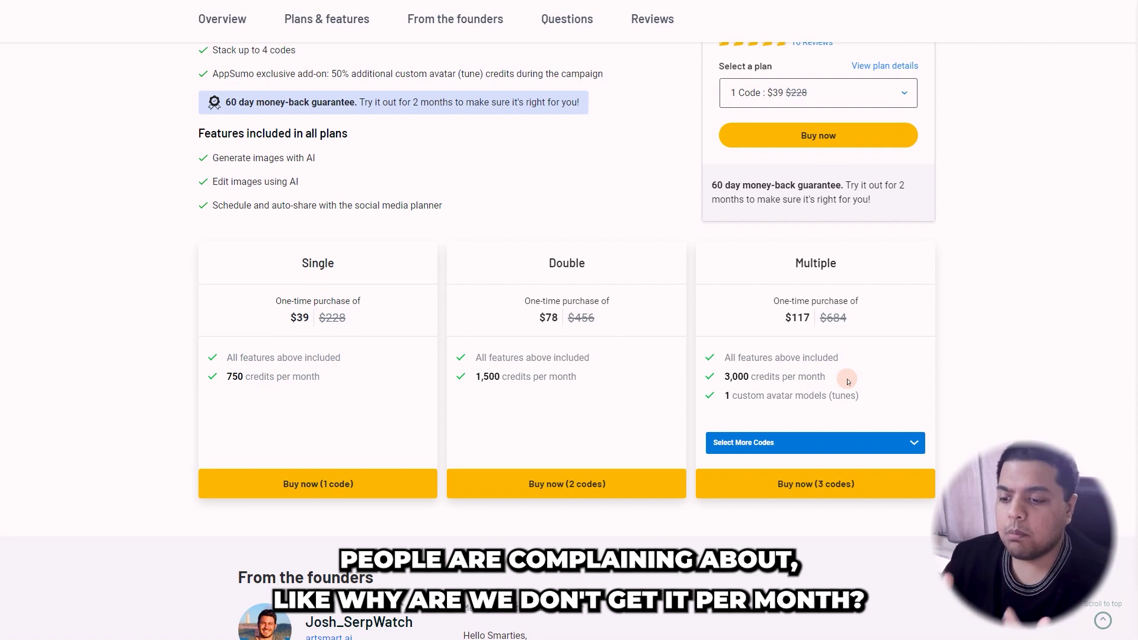
click(814, 446)
click(748, 483)
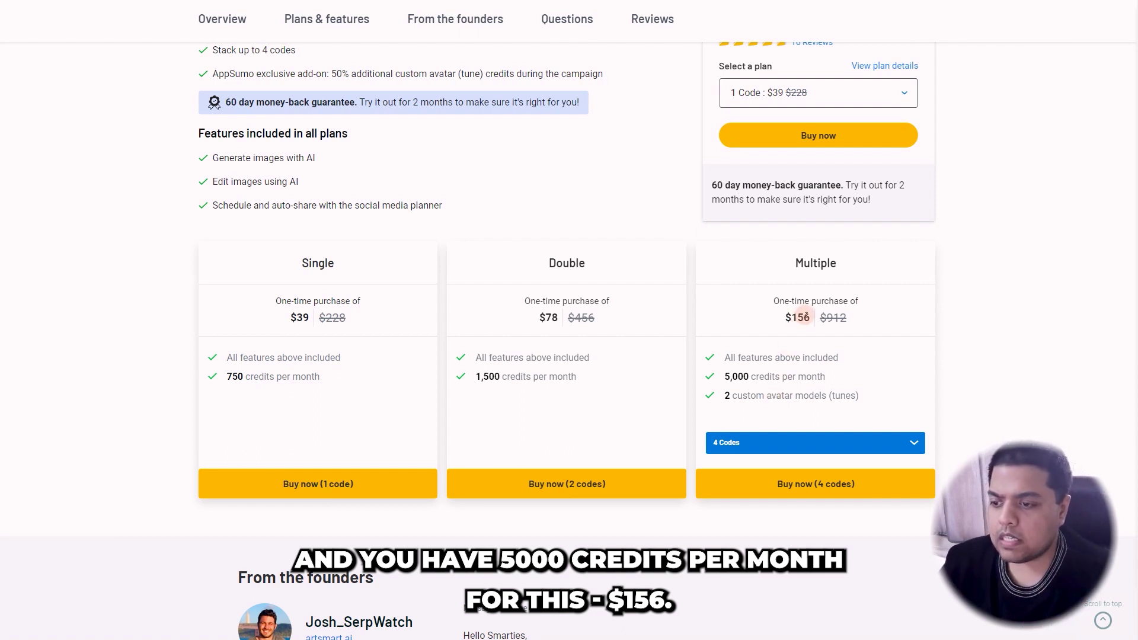
In the From the founders section, highlight SerpWatch in the founder's username and read the Custom AI Avatar (Tune) Info post.
scroll(806, 309, down, 3)
scroll(545, 302, down, 4)
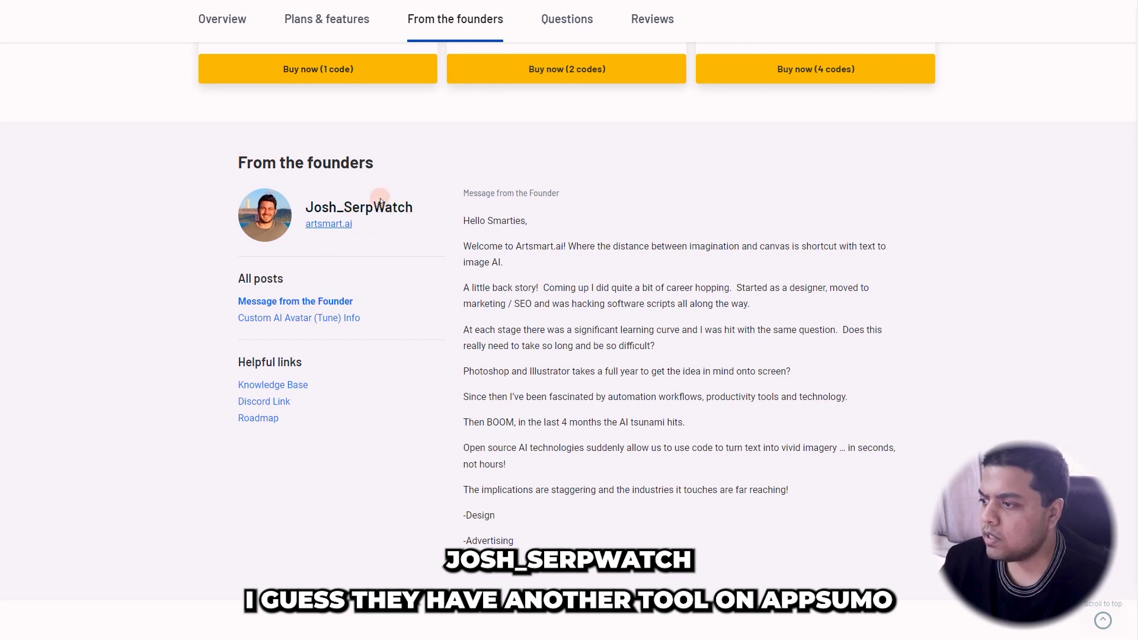
drag(343, 207, 425, 209)
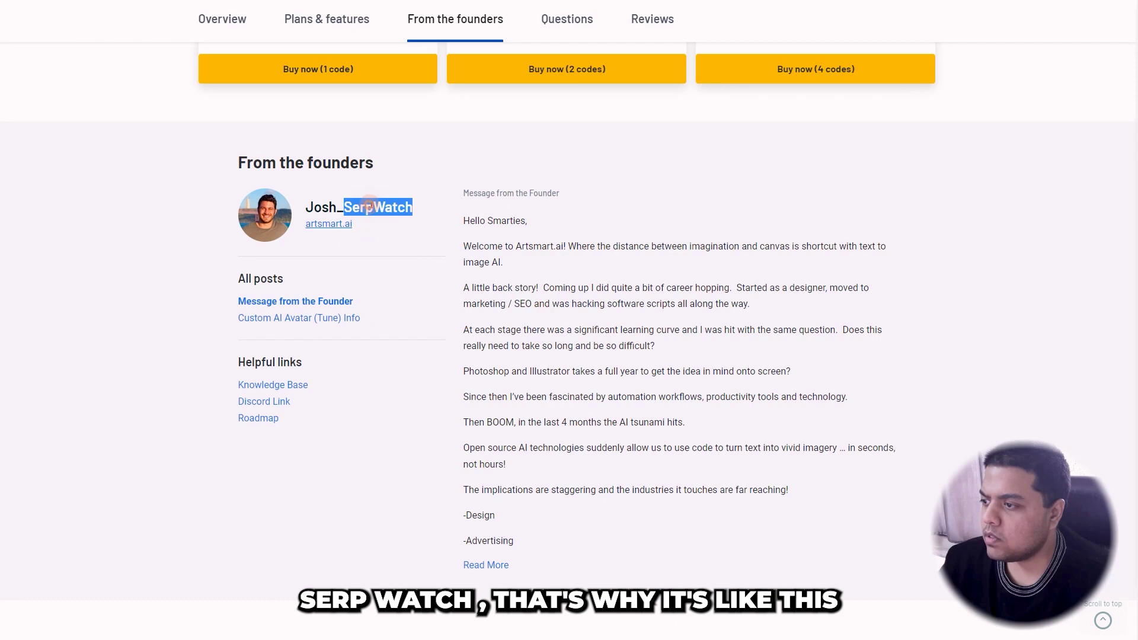
click(303, 319)
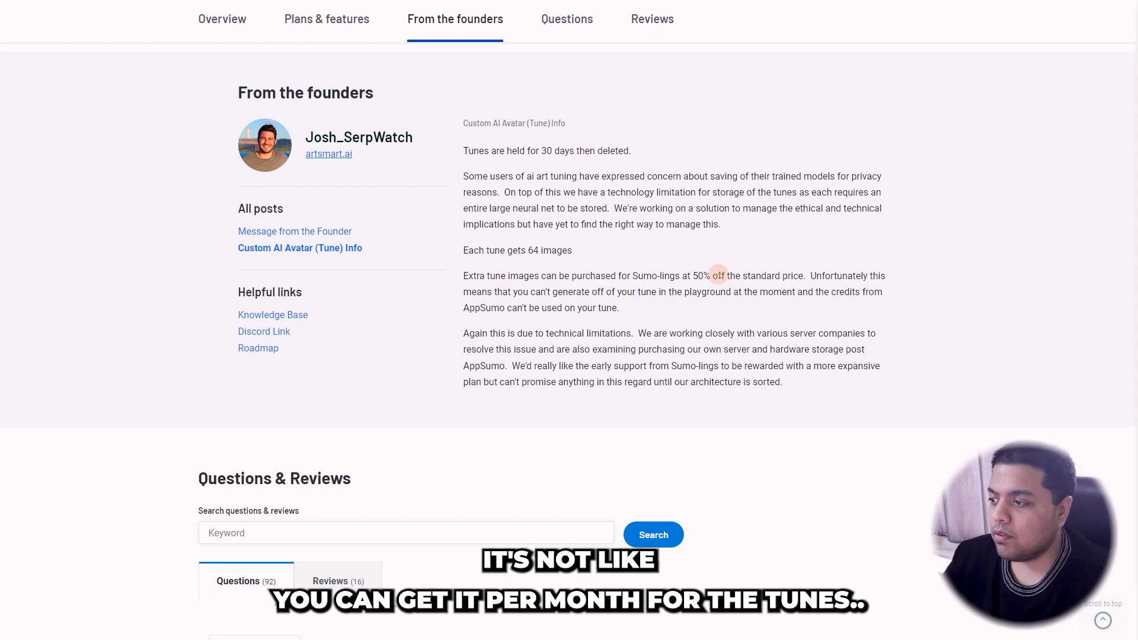
scroll(749, 282, down, 3)
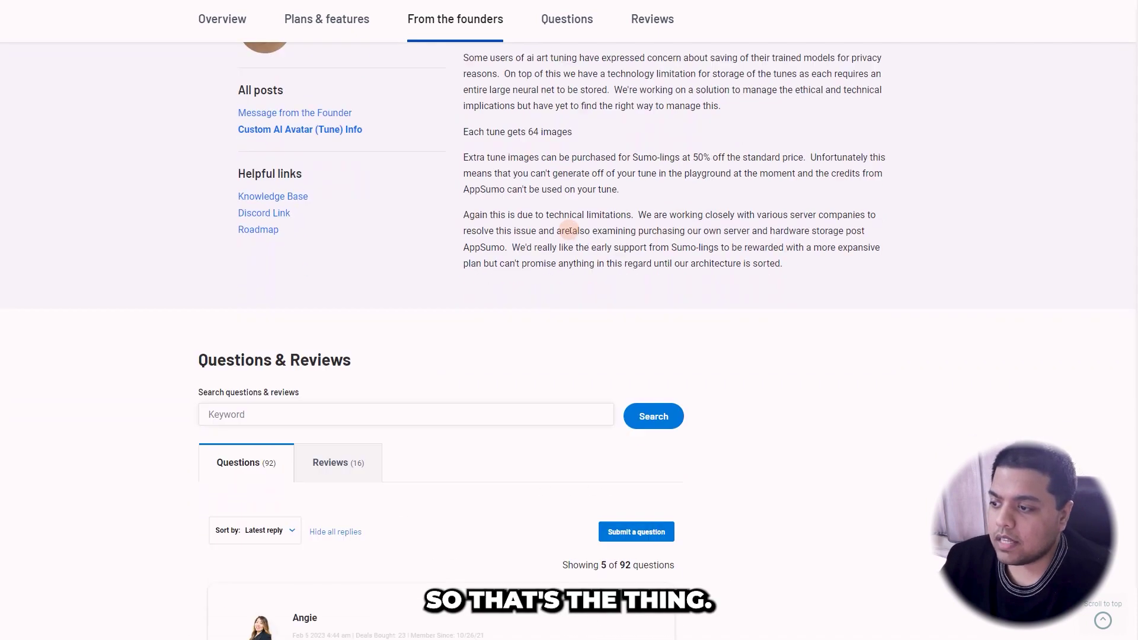
Highlight the passage about technical limitations at the end of the Custom AI Avatar (Tune) Info post.
scroll(550, 215, down, 1)
drag(528, 96, 666, 107)
click(678, 121)
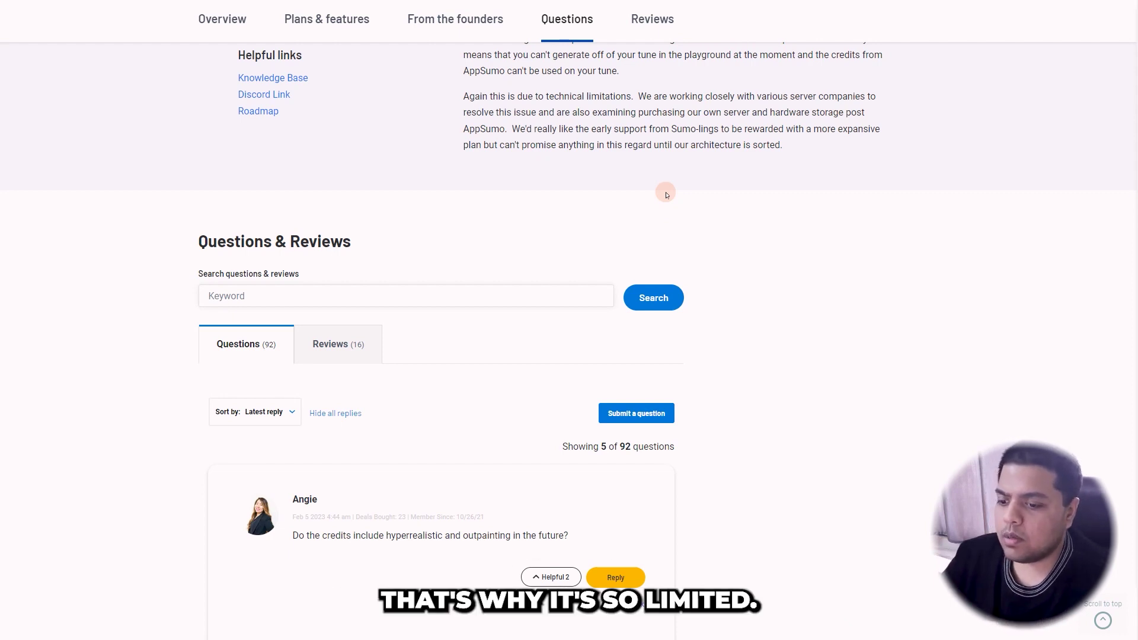
In Questions & Reviews, highlight the question on hyperrealistic and outpainting credits and the creator's reply to it.
scroll(666, 195, down, 5)
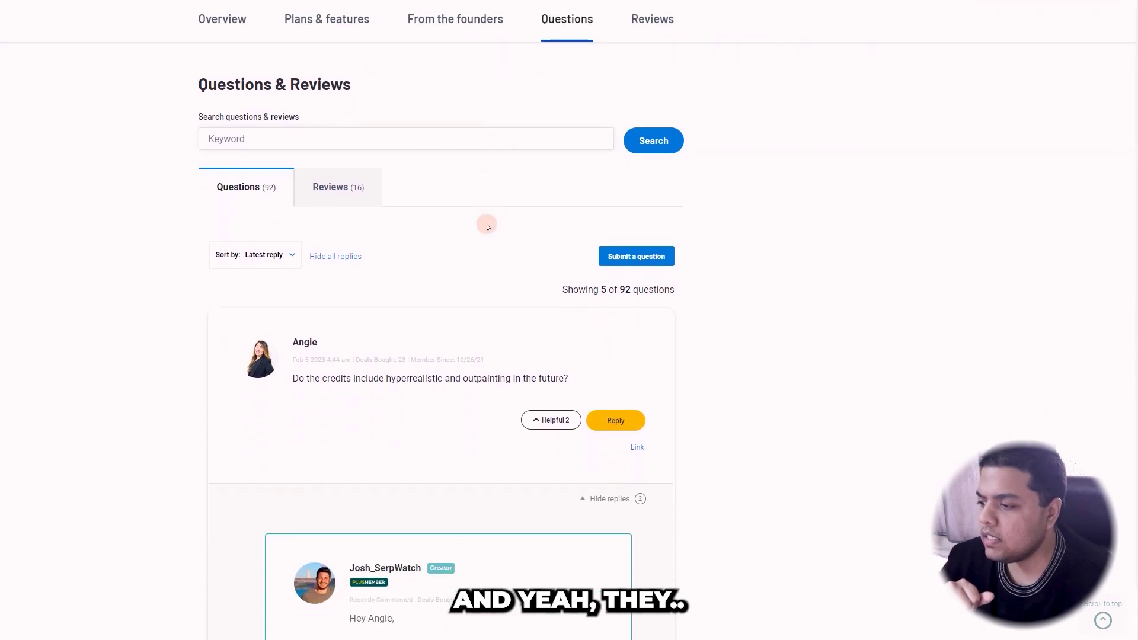
drag(386, 239, 578, 241)
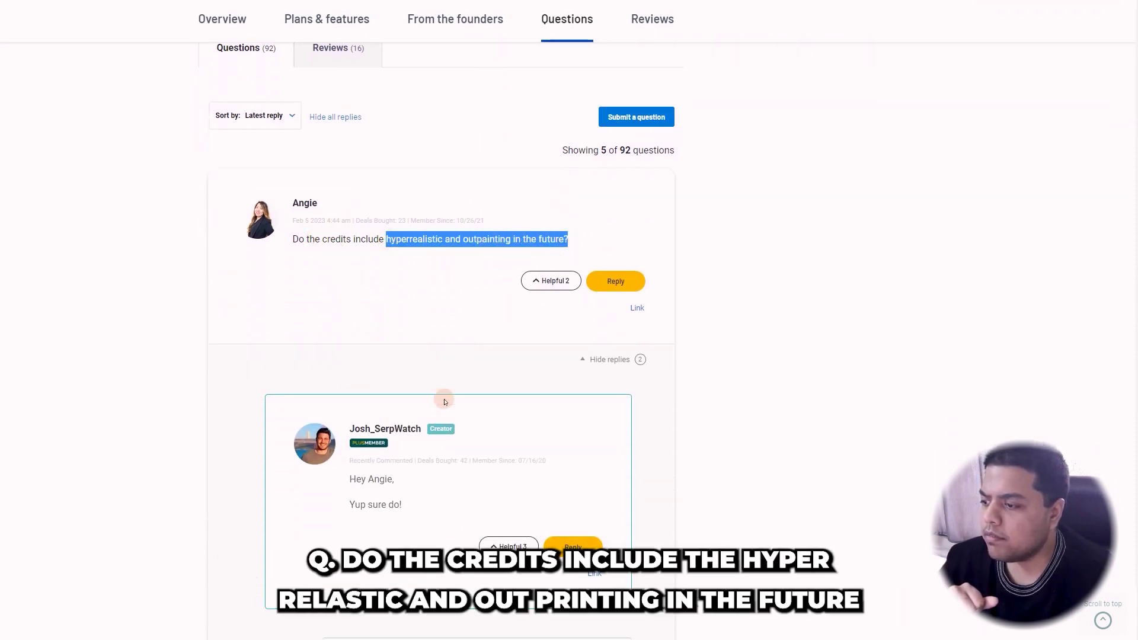
drag(350, 505, 419, 501)
click(470, 285)
Browse the questions and highlight the one about buying Tunes separately and the creator's answer about upper tiers 3 and 4.
scroll(489, 265, up, 1)
scroll(496, 287, up, 7)
scroll(498, 297, down, 15)
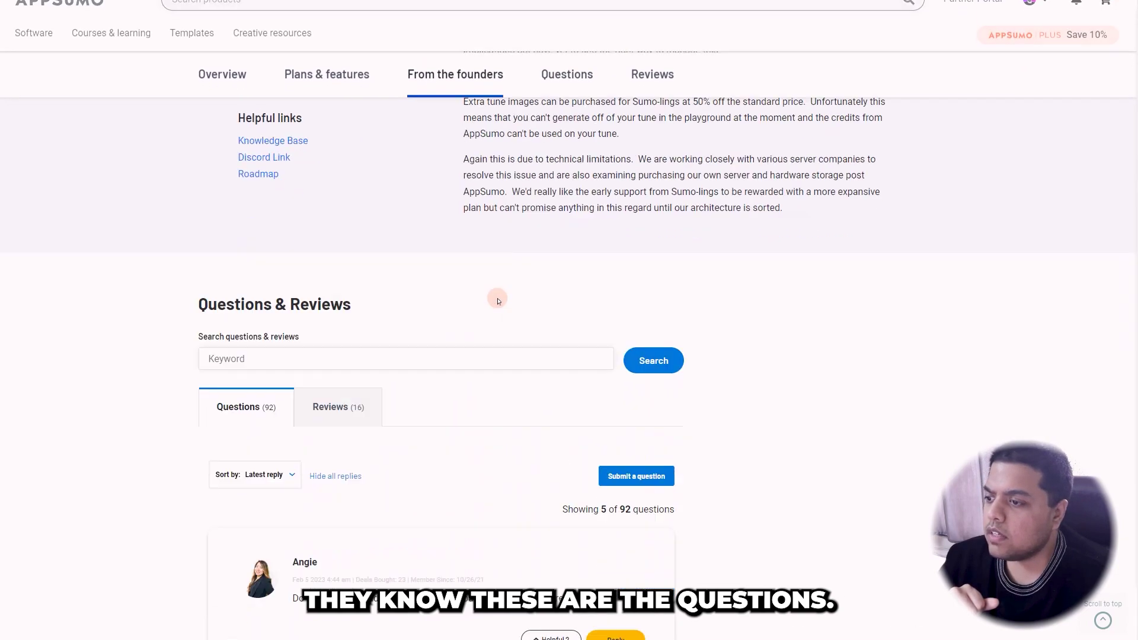
scroll(443, 243, down, 10)
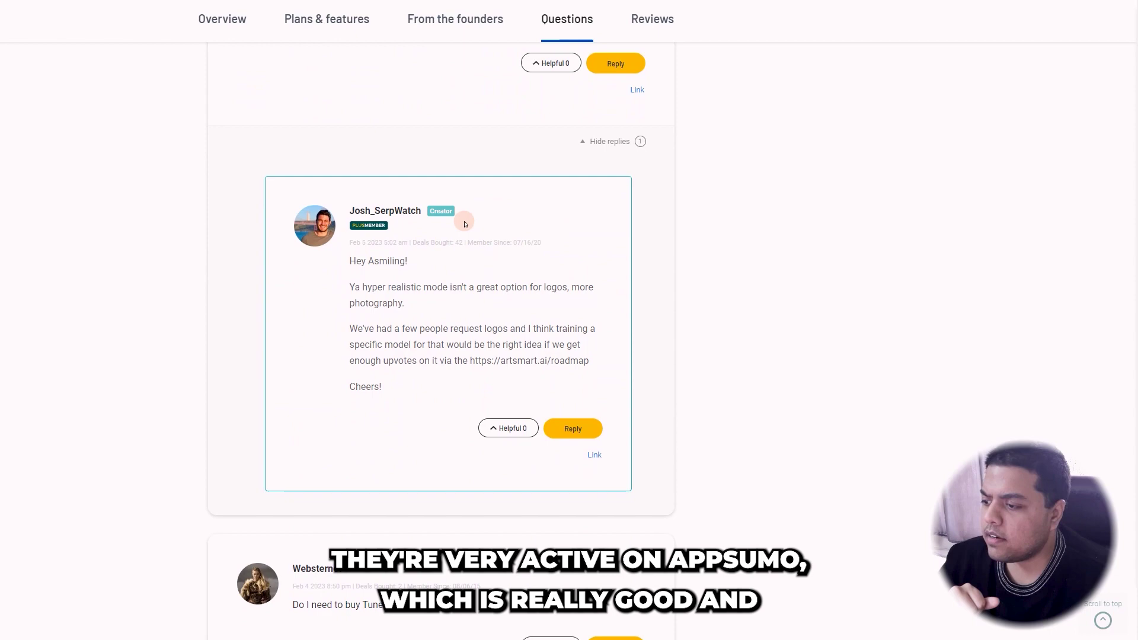
scroll(415, 322, up, 11)
scroll(440, 323, down, 14)
drag(309, 249, 463, 281)
scroll(454, 300, down, 3)
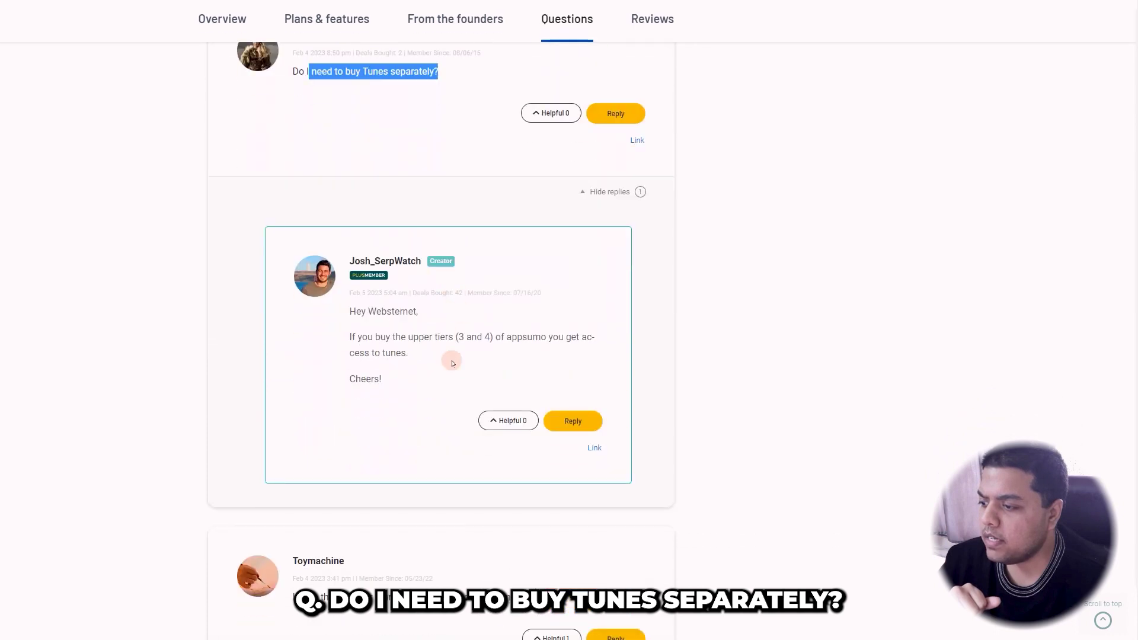
drag(346, 337, 551, 337)
click(589, 337)
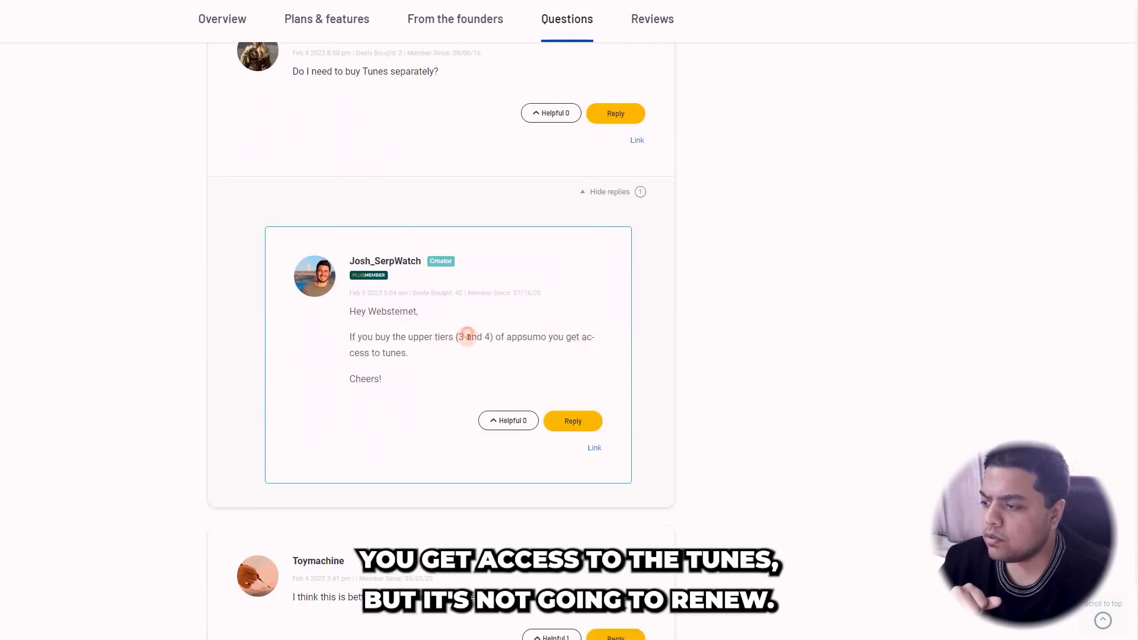
Skim the remaining questions, return to the plan comparison and highlight the custom avatar models (tunes) entry under Multiple.
scroll(450, 346, down, 4)
scroll(437, 368, down, 5)
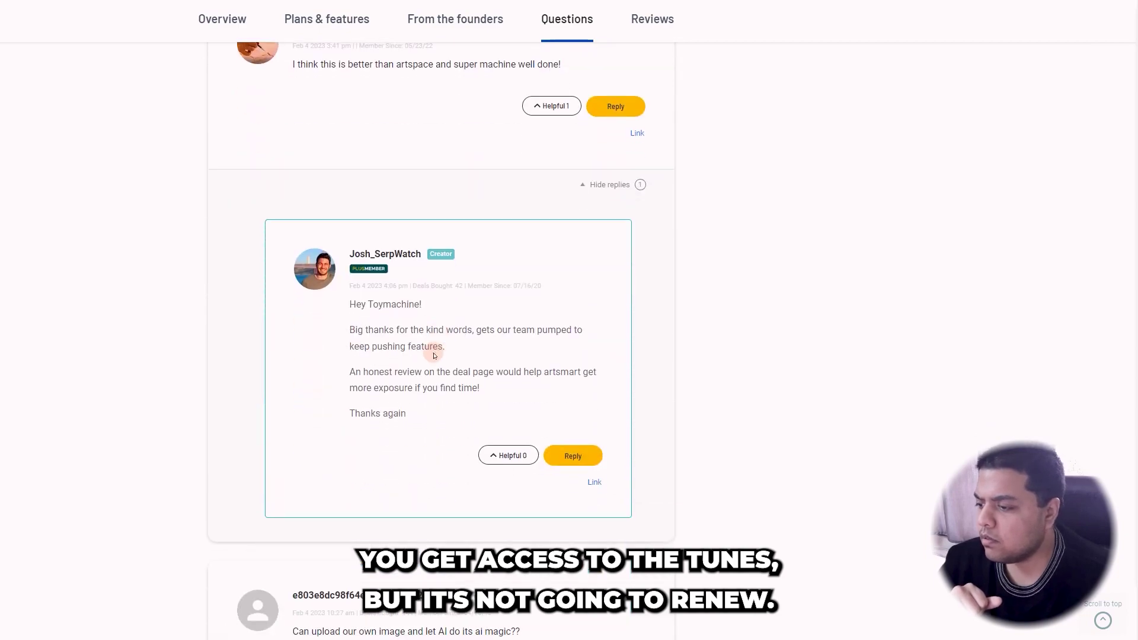
scroll(443, 353, up, 3)
scroll(466, 395, up, 20)
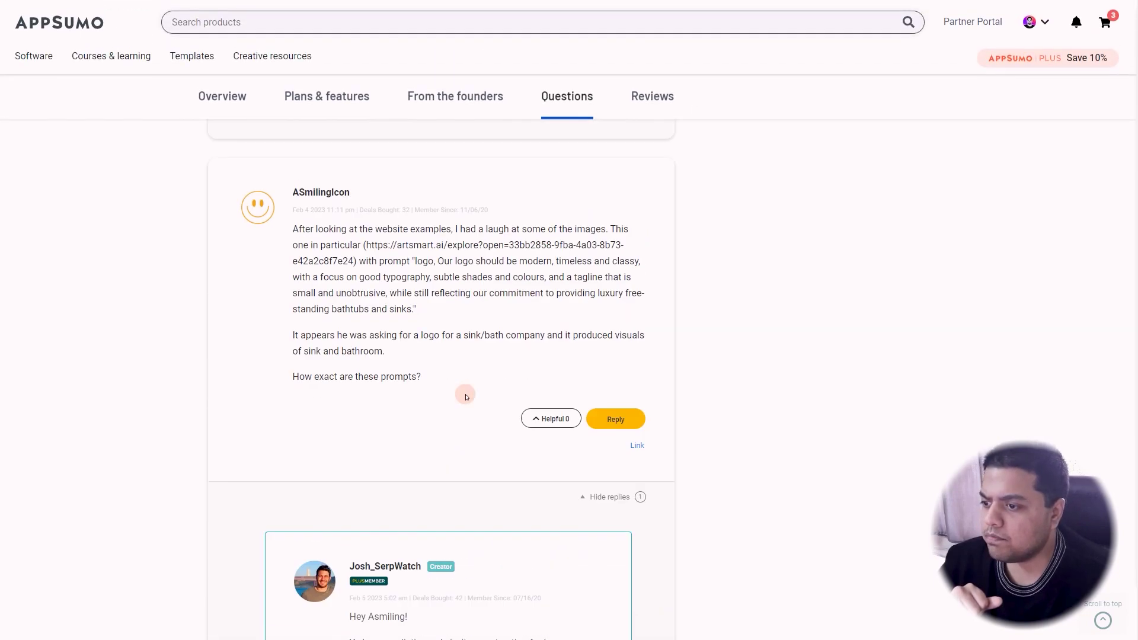
scroll(460, 393, up, 9)
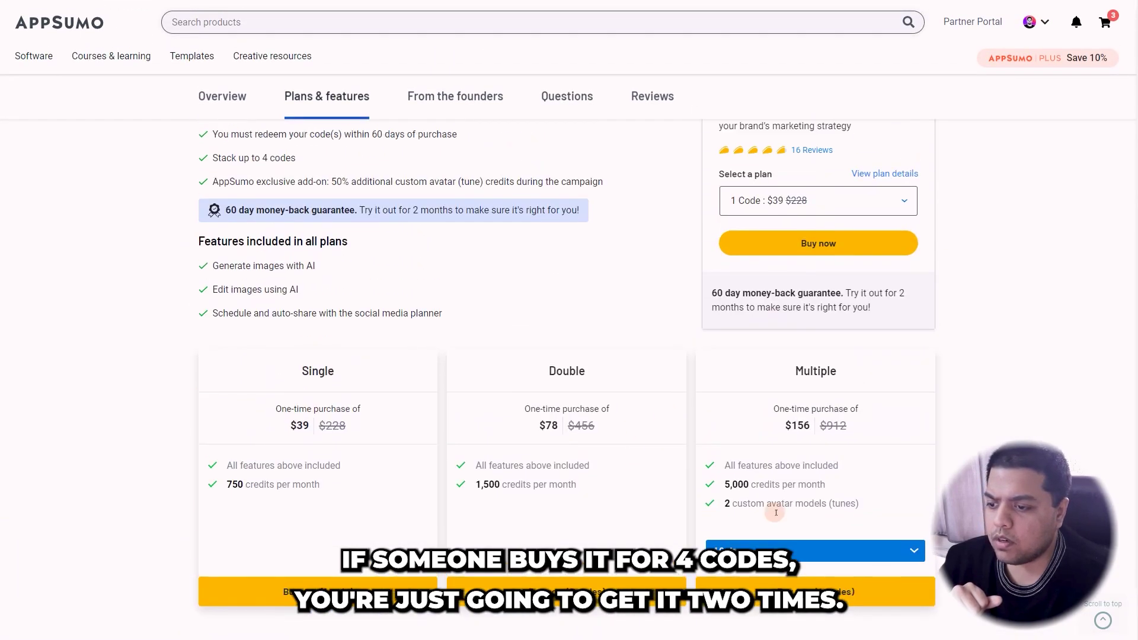
drag(725, 503, 821, 504)
Open the customer reviews of the deal and read through the comments and their taco ratings.
click(351, 225)
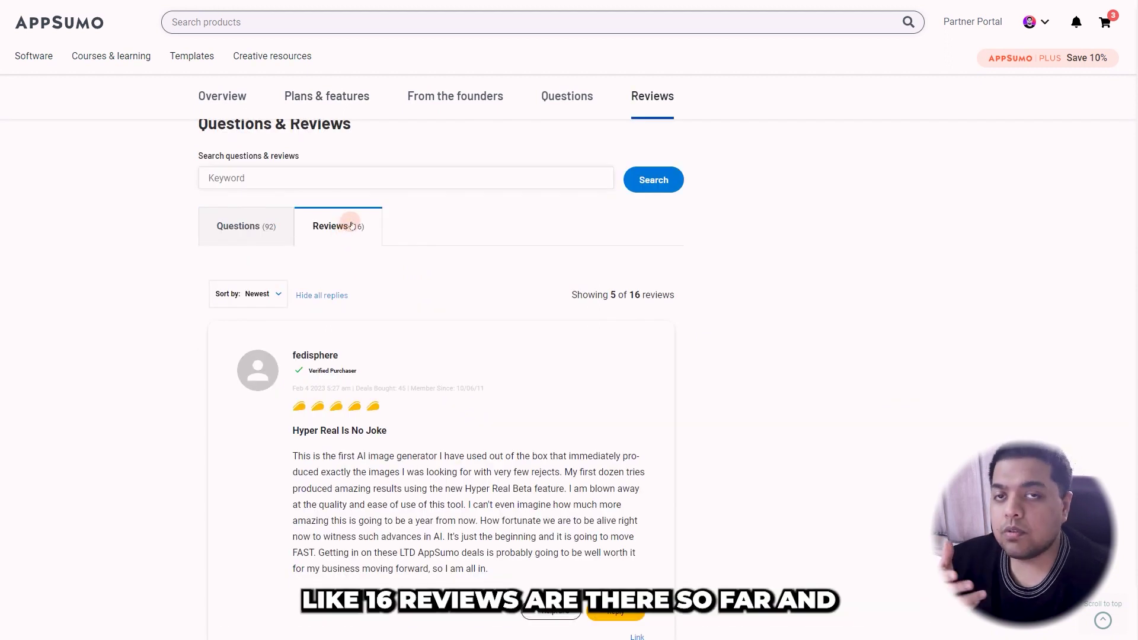
scroll(474, 290, down, 6)
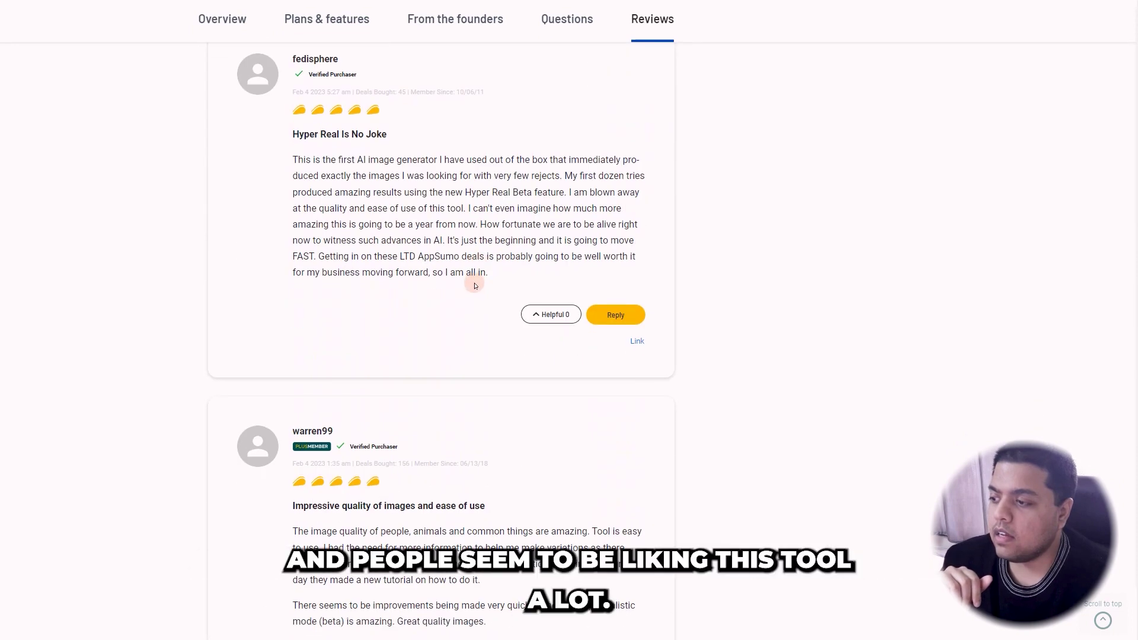
scroll(474, 285, down, 1)
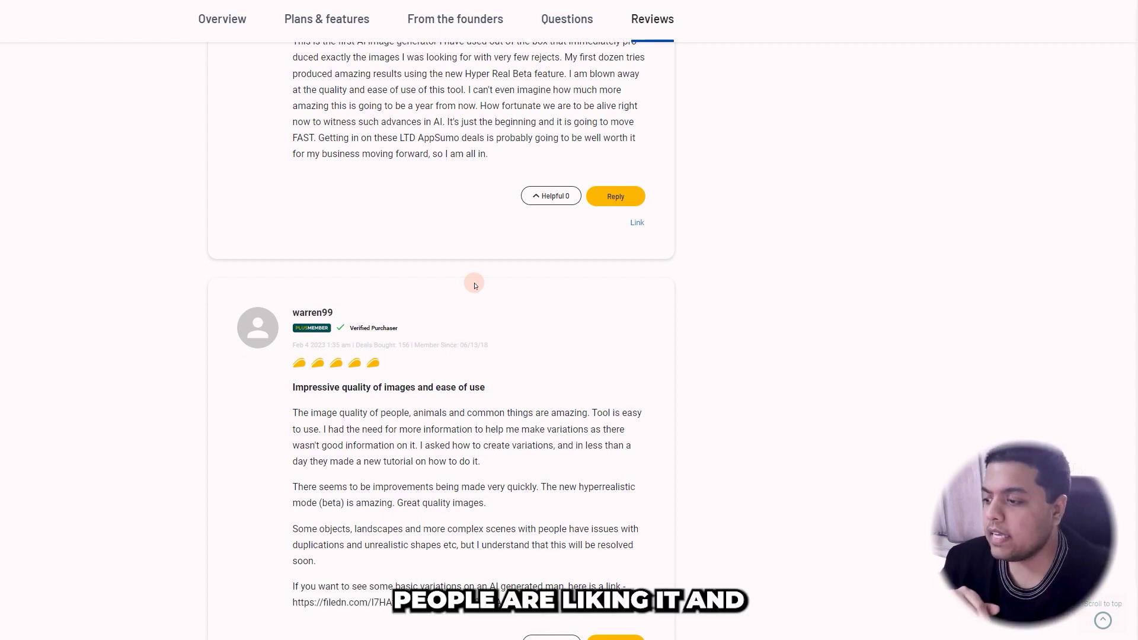
scroll(475, 286, down, 15)
scroll(468, 290, down, 4)
scroll(389, 358, up, 7)
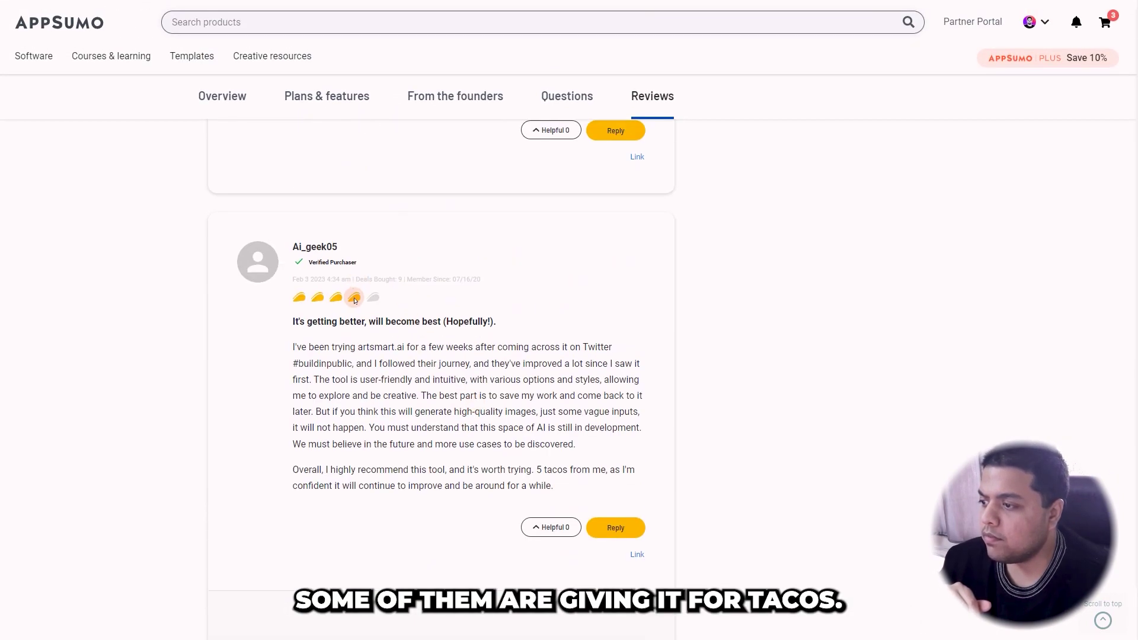
scroll(355, 301, down, 10)
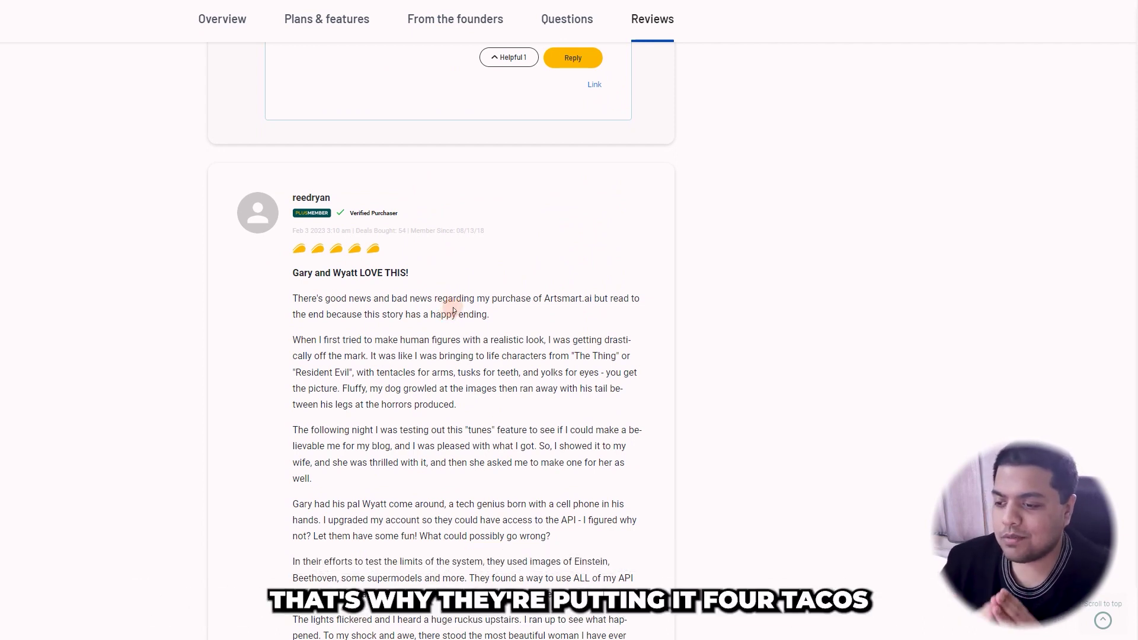
scroll(460, 310, down, 7)
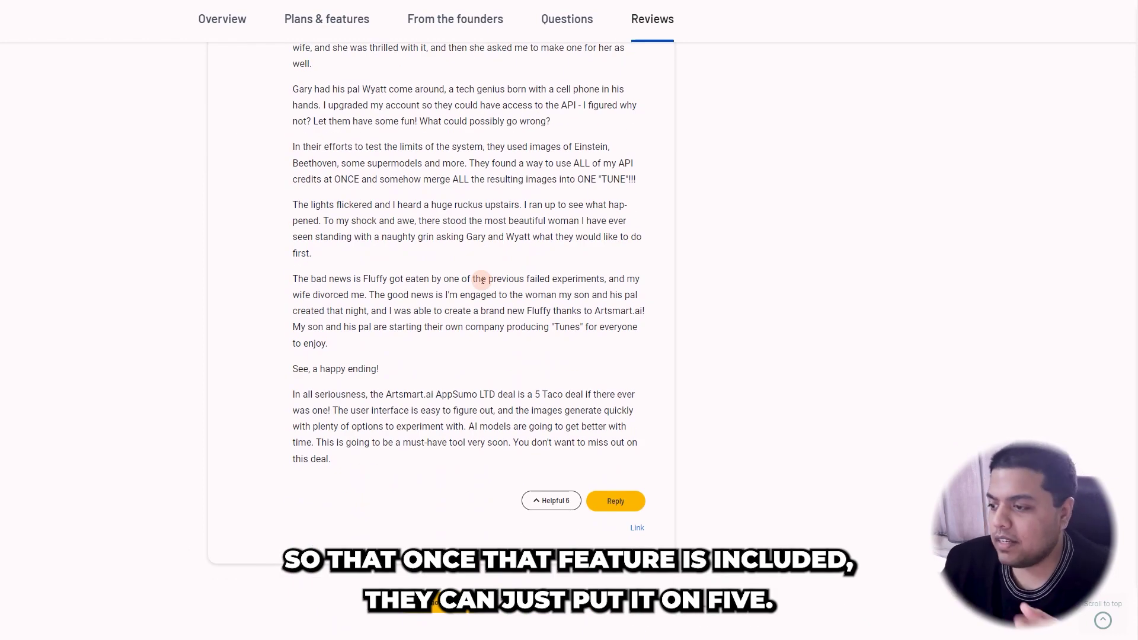
scroll(473, 415, down, 1)
scroll(427, 437, up, 4)
scroll(385, 392, down, 4)
scroll(914, 354, up, 20)
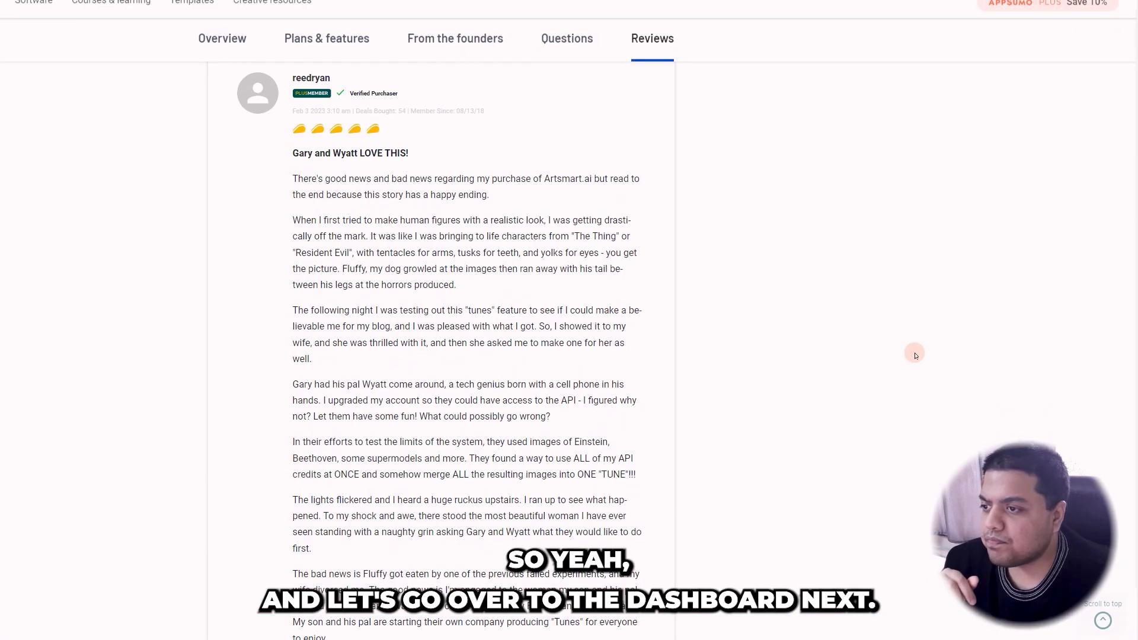
scroll(848, 365, up, 9)
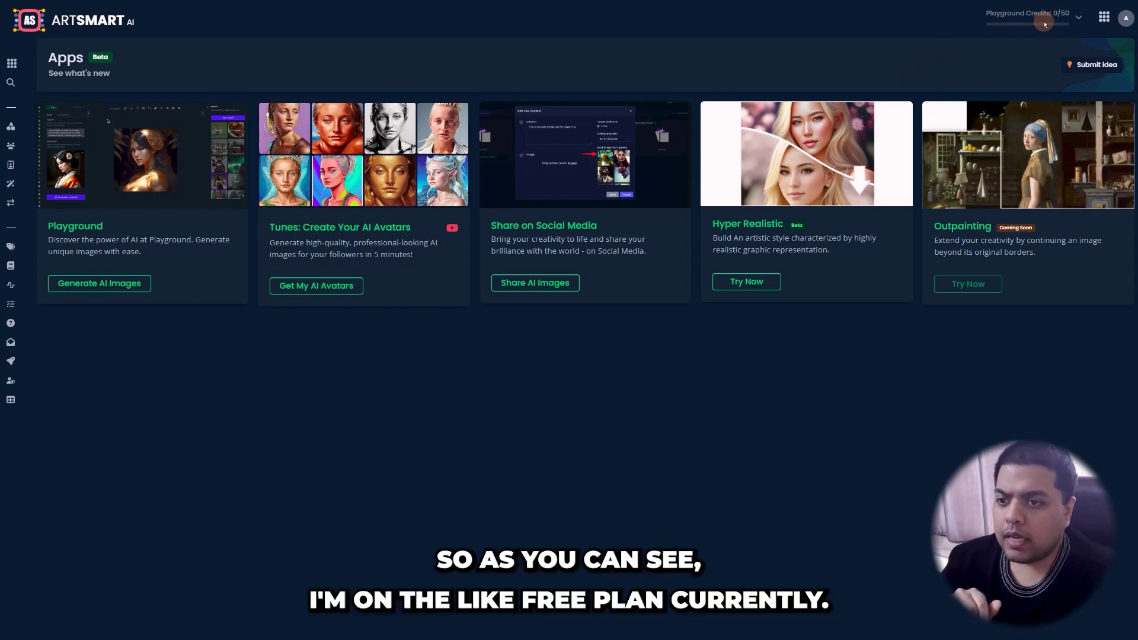
On the ArtSmart AI dashboard, check the Tunes credits breakdown and open Add Integration in Share on Social Media.
click(1075, 19)
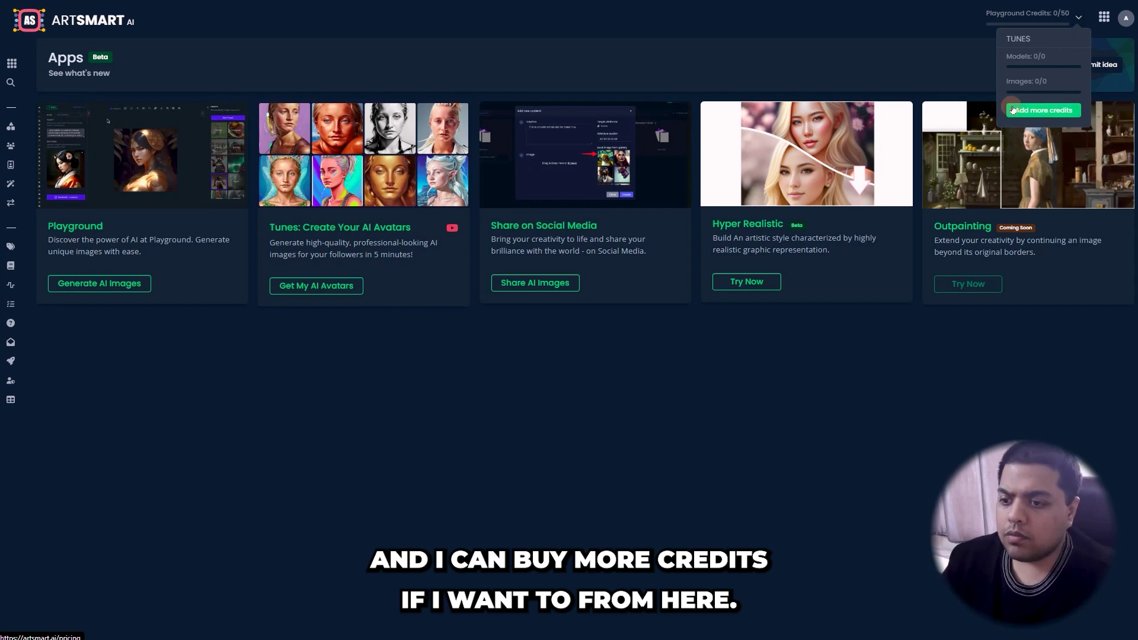
click(830, 340)
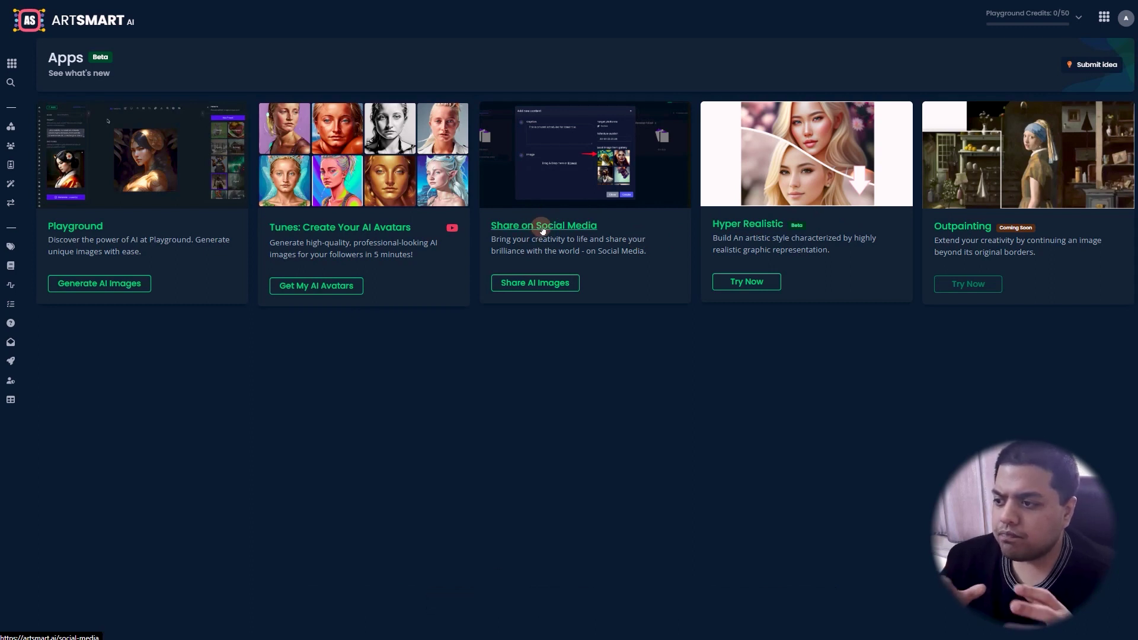
click(532, 285)
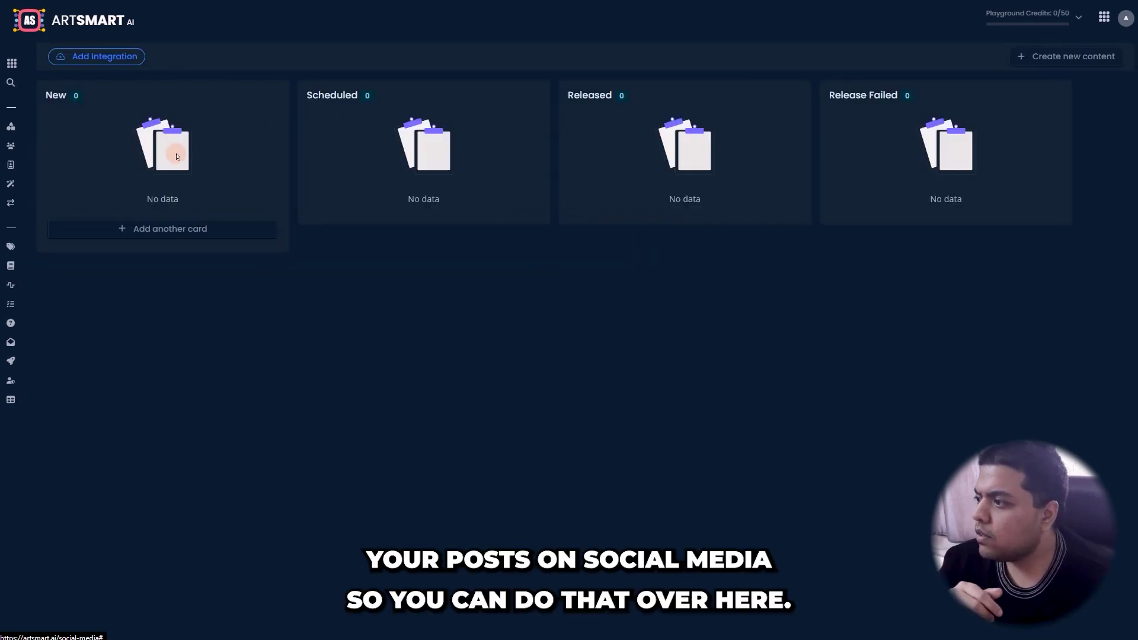
click(121, 60)
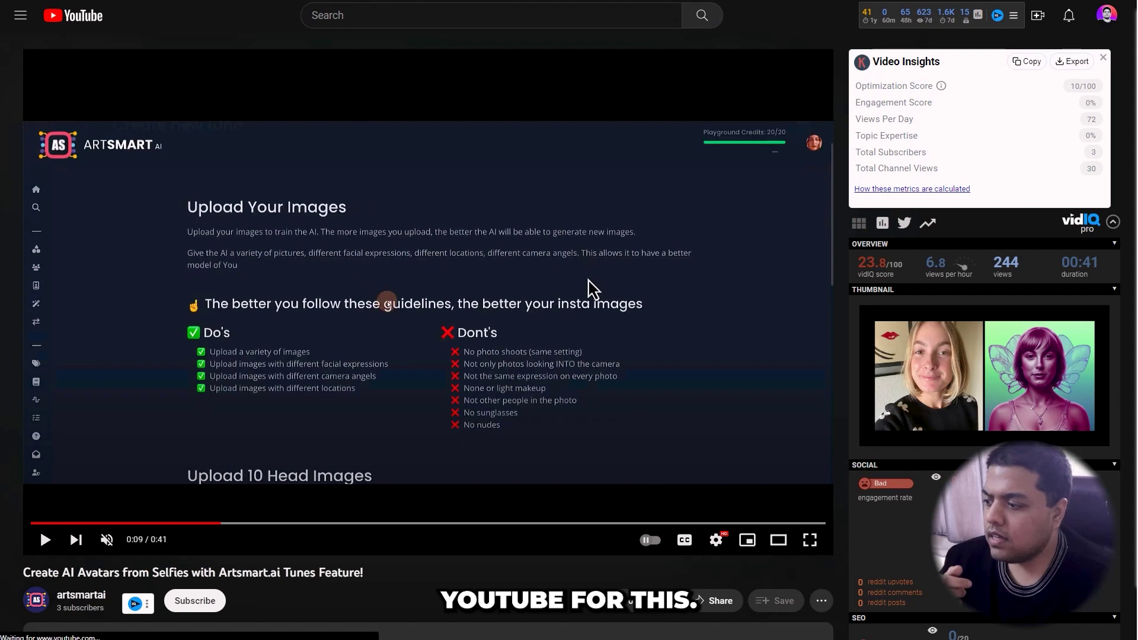
Watch the YouTube video "Create AI Avatars from Selfies with Artsmart.ai Tunes Feature!" in theater mode and pause it.
click(372, 297)
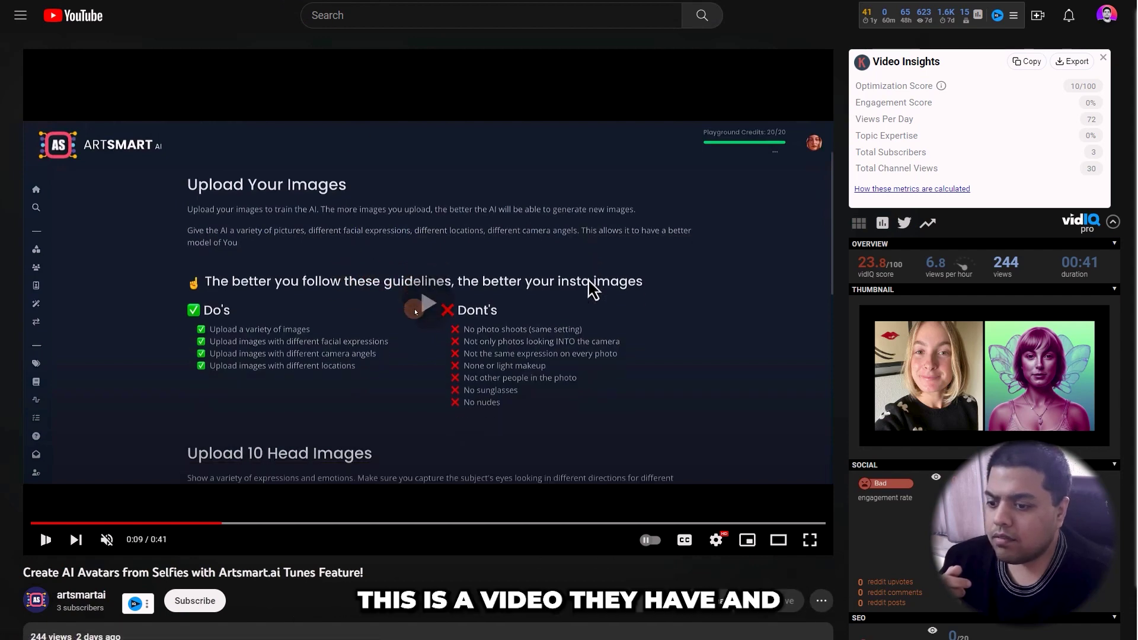
click(778, 540)
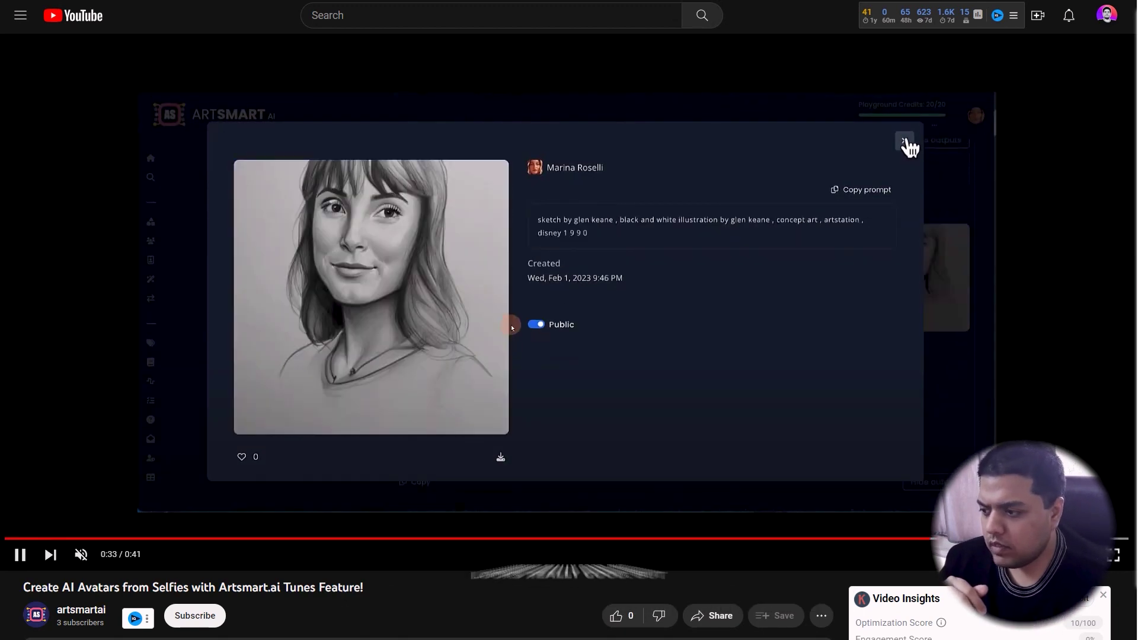
click(533, 315)
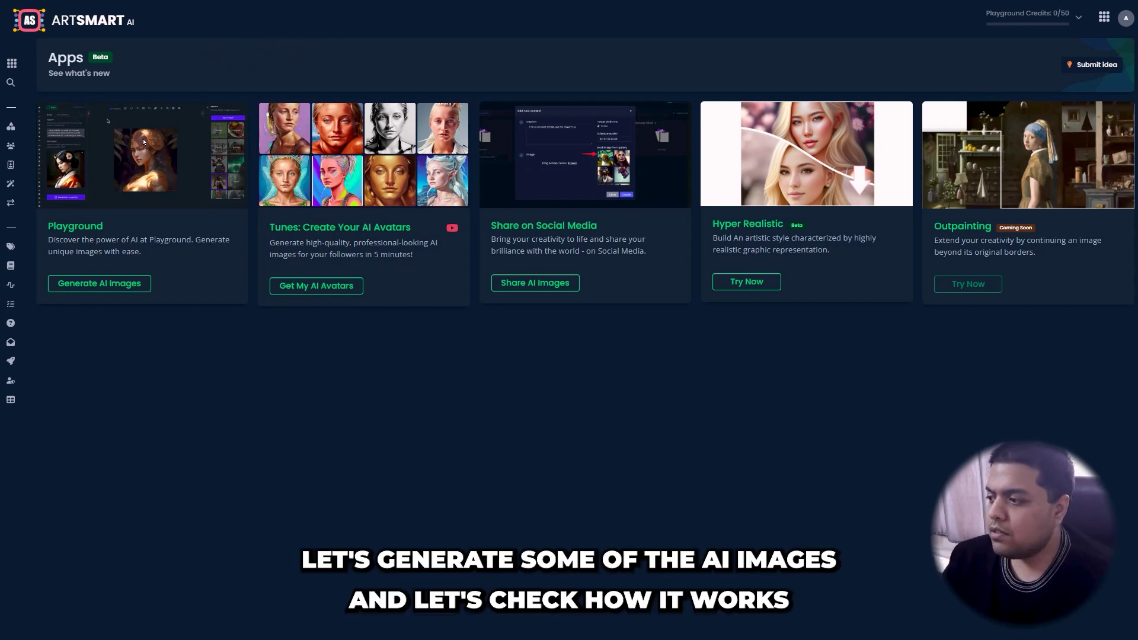
Open the Playground from the Apps page and apply the Digital preset with the misty forest picture to the prompt.
click(173, 142)
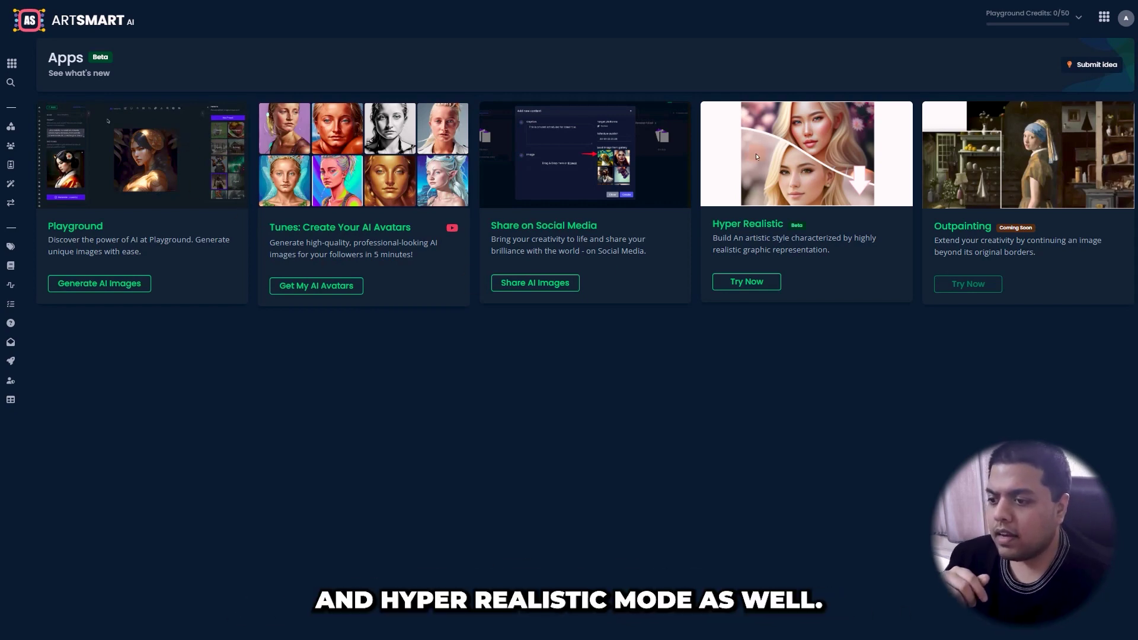
click(83, 286)
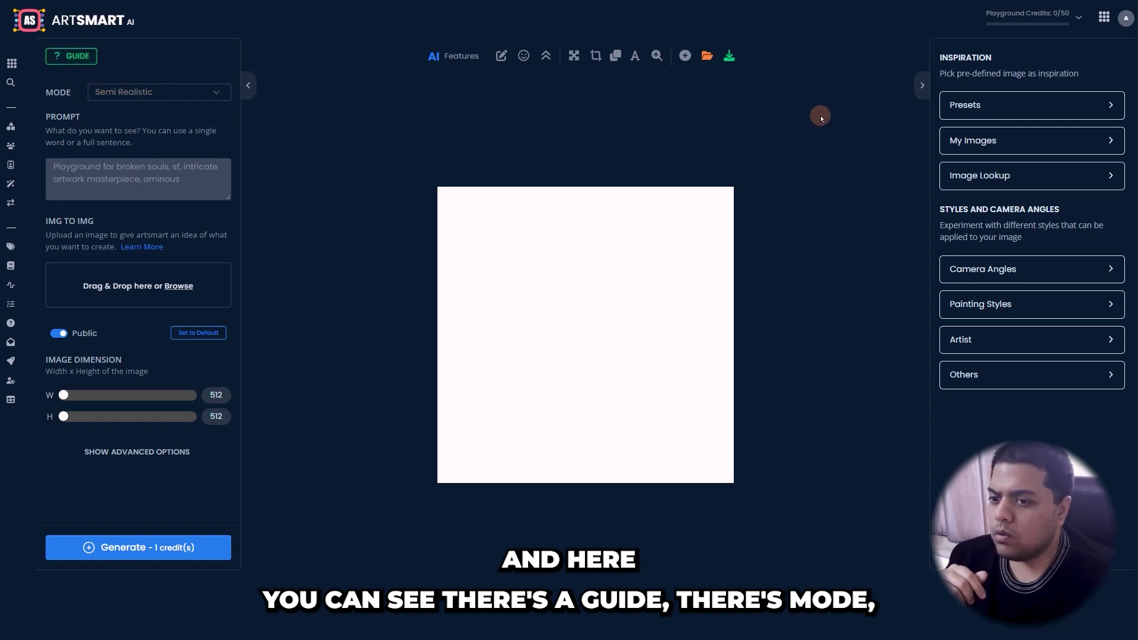
click(1017, 106)
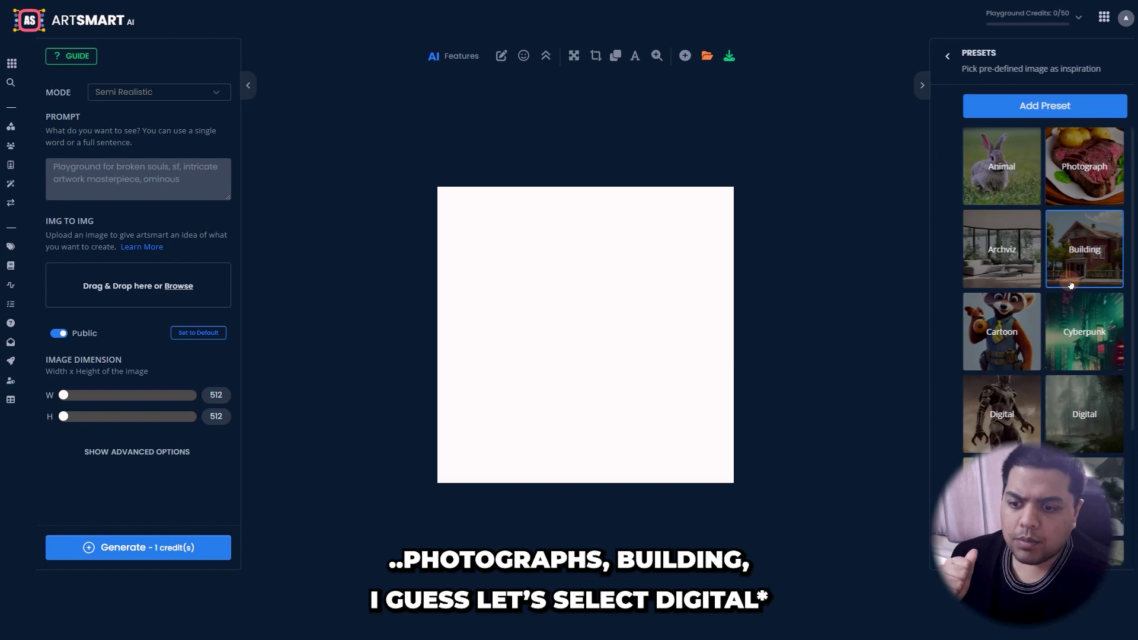
click(1086, 406)
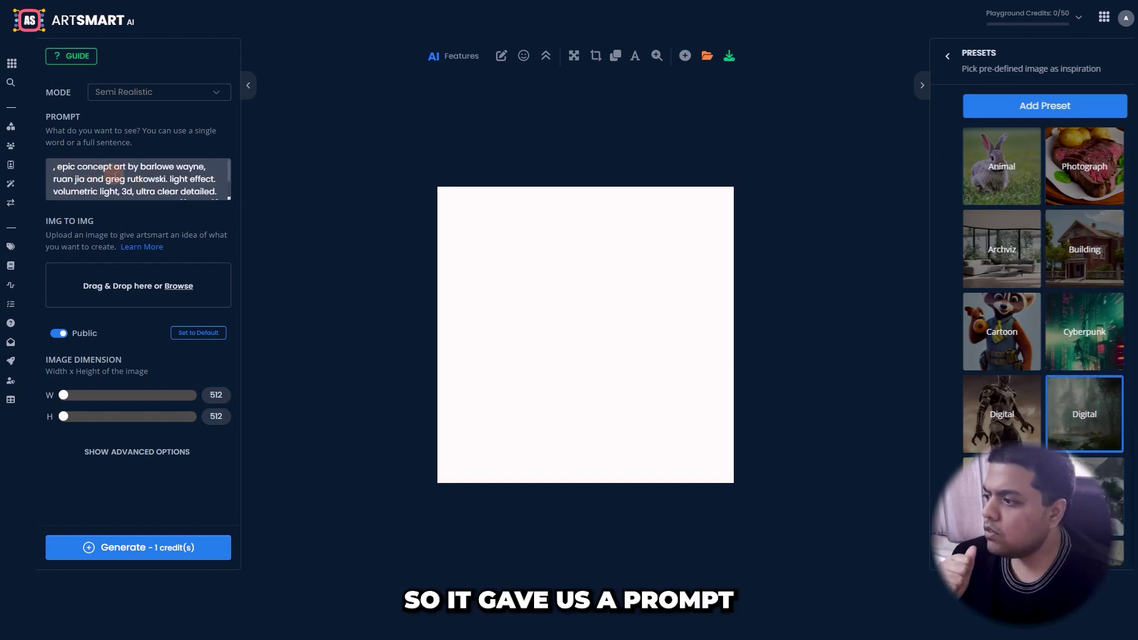
View the My Images and Image Lookup inspiration sources, and return to the list of inspiration and style options.
click(948, 56)
click(999, 143)
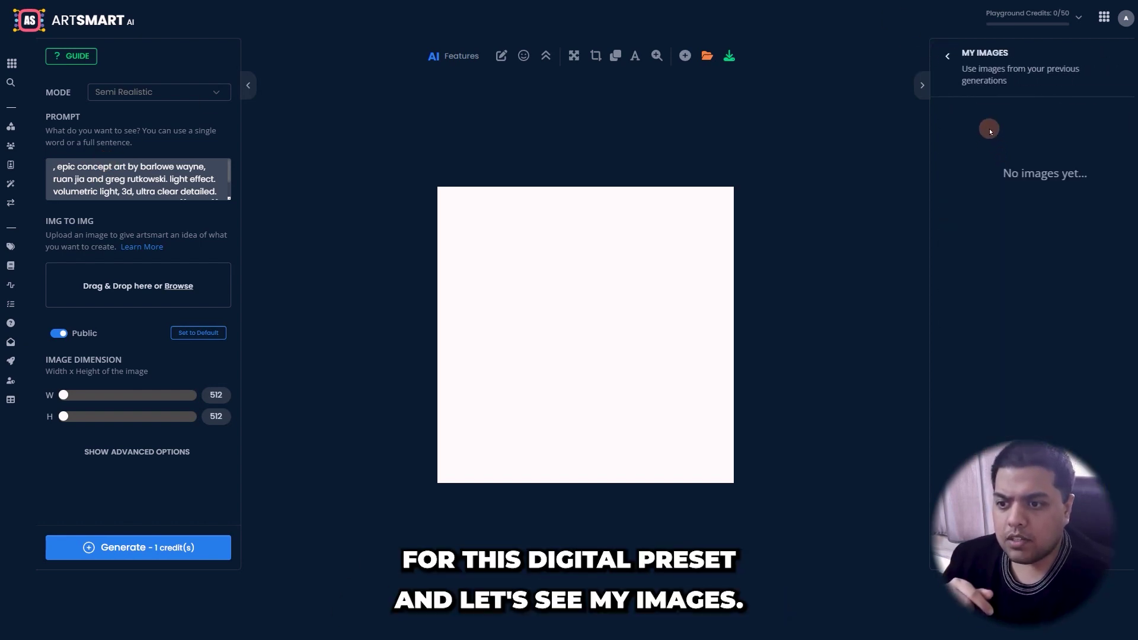
click(945, 51)
click(1006, 177)
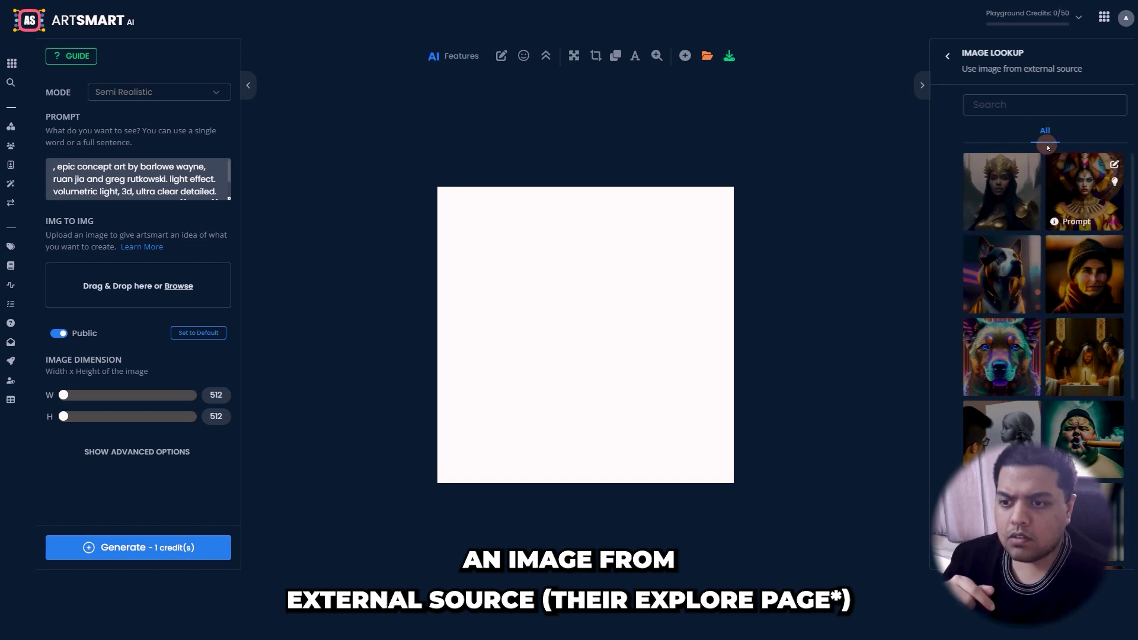
click(947, 56)
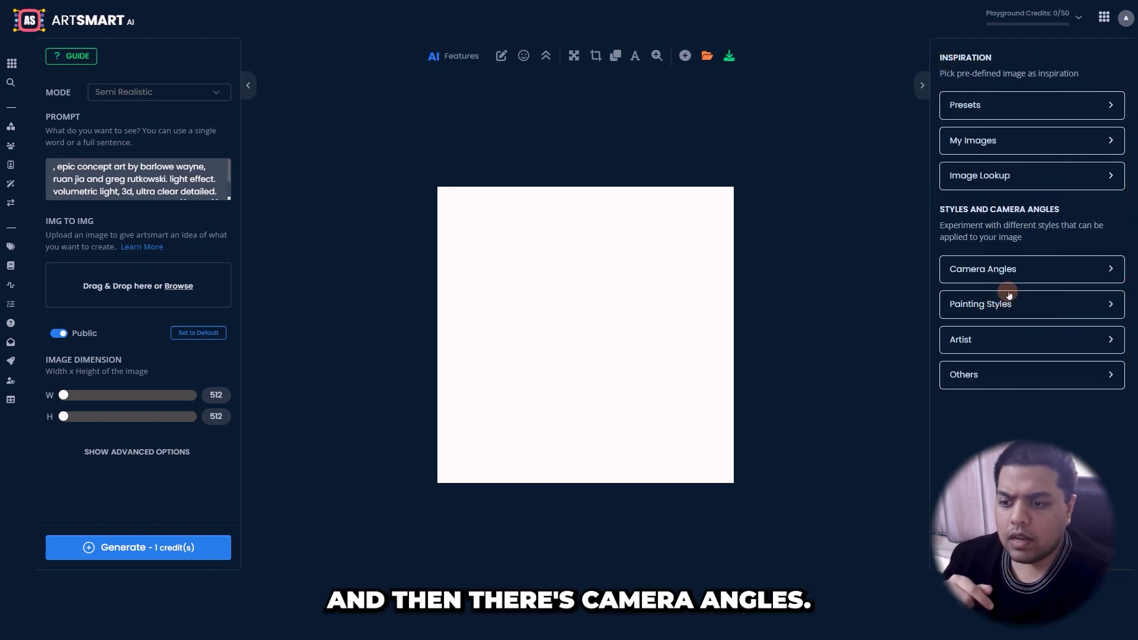
Open Camera Angles and look through the camera focus, shot focus and shot angle choices.
click(1017, 269)
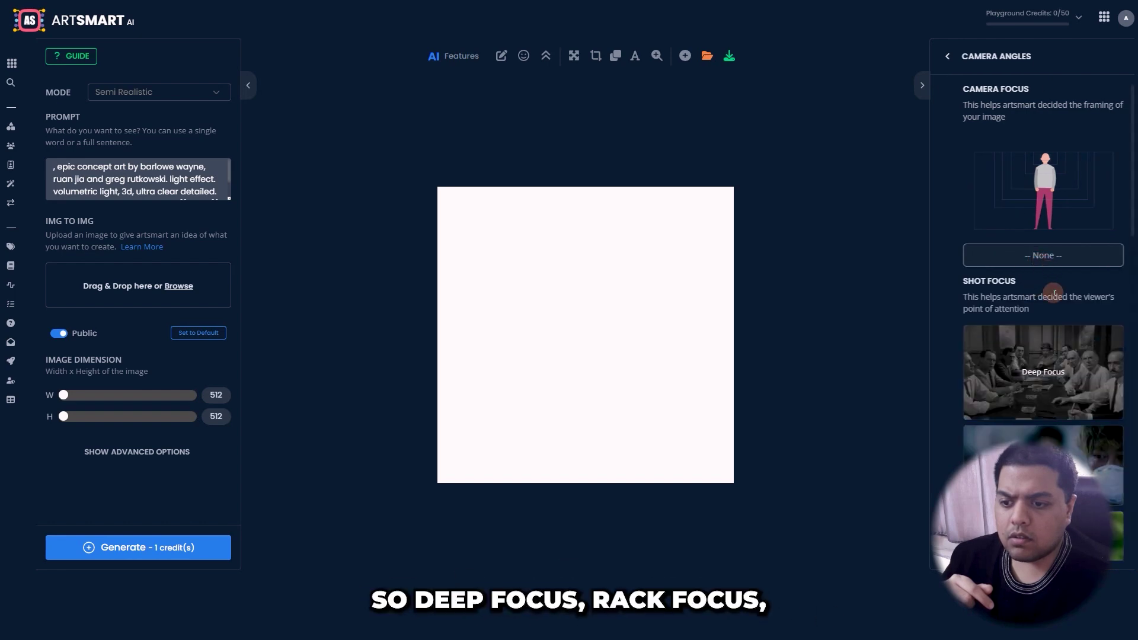
scroll(1094, 362, down, 5)
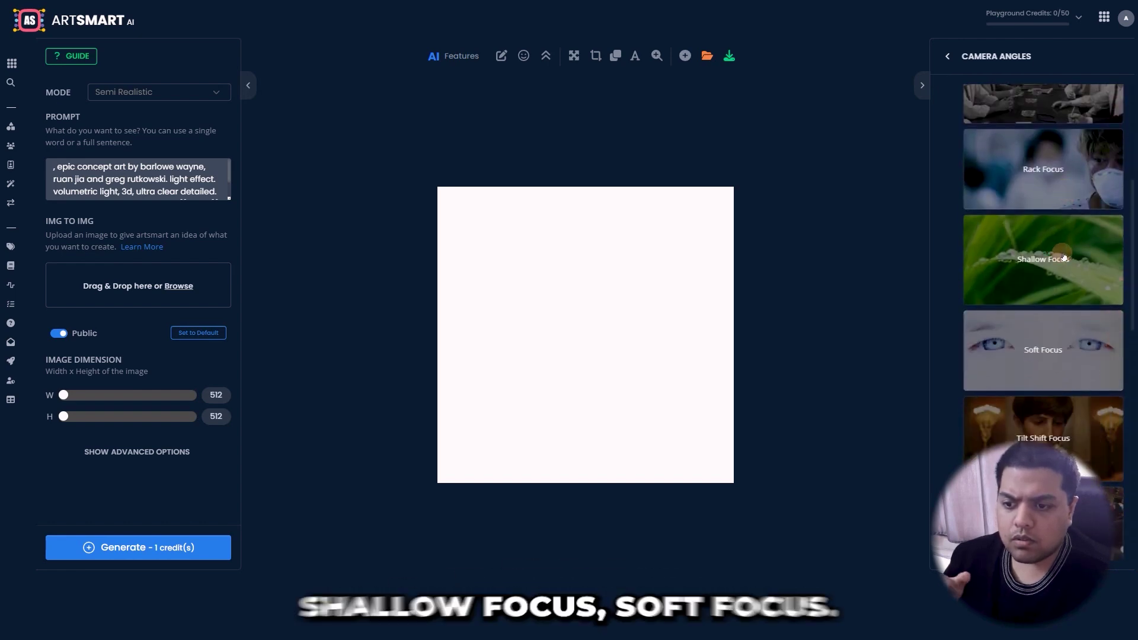
scroll(1064, 264, down, 8)
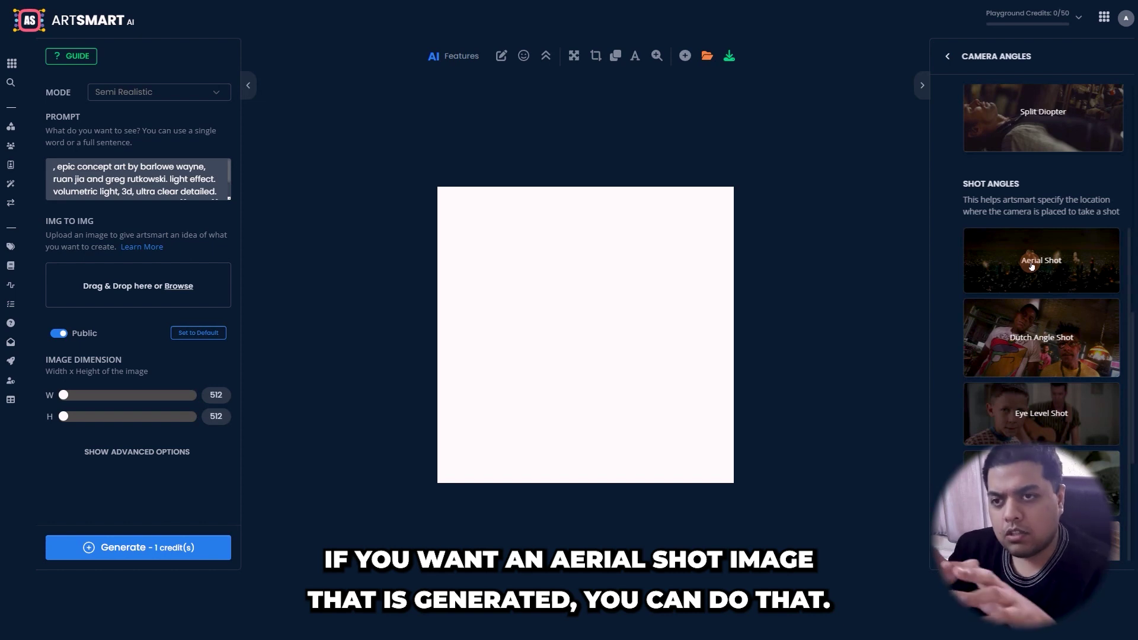
Add the Aerial Shot angle to the prompt, and look through the advanced options from guidance scale to negative prompt and seed.
click(1032, 267)
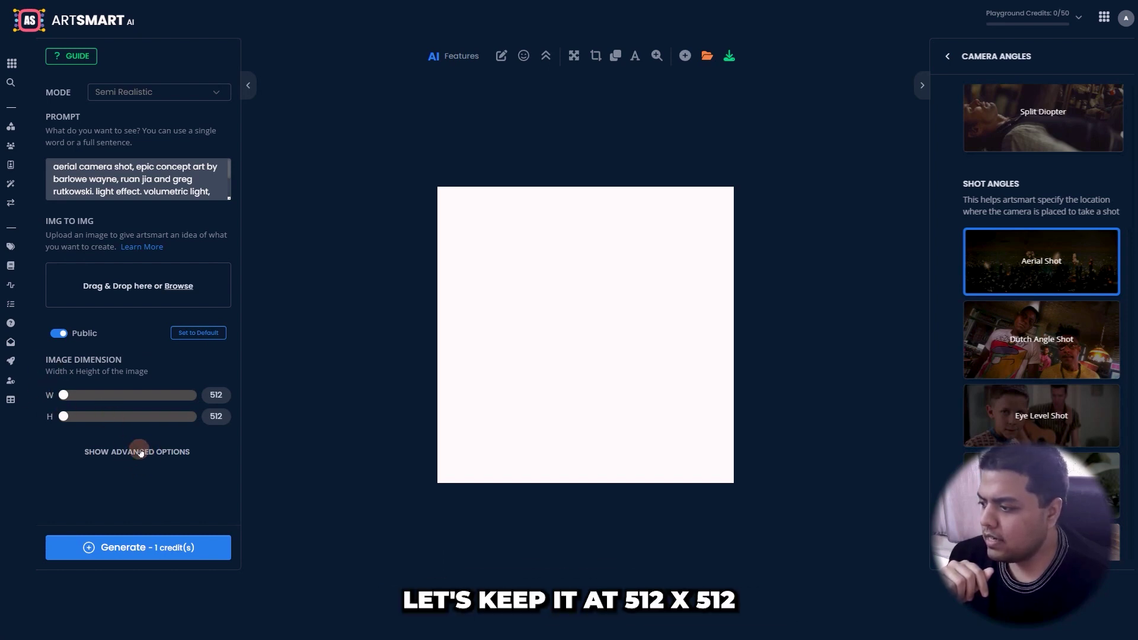
click(95, 452)
scroll(100, 314, down, 4)
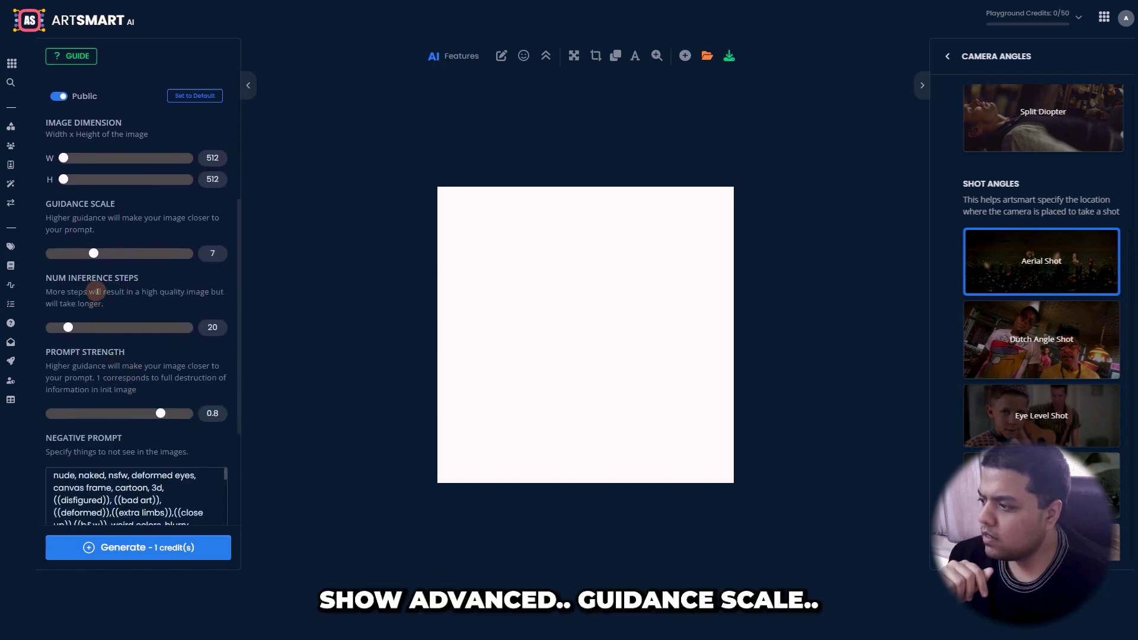
scroll(102, 275, down, 1)
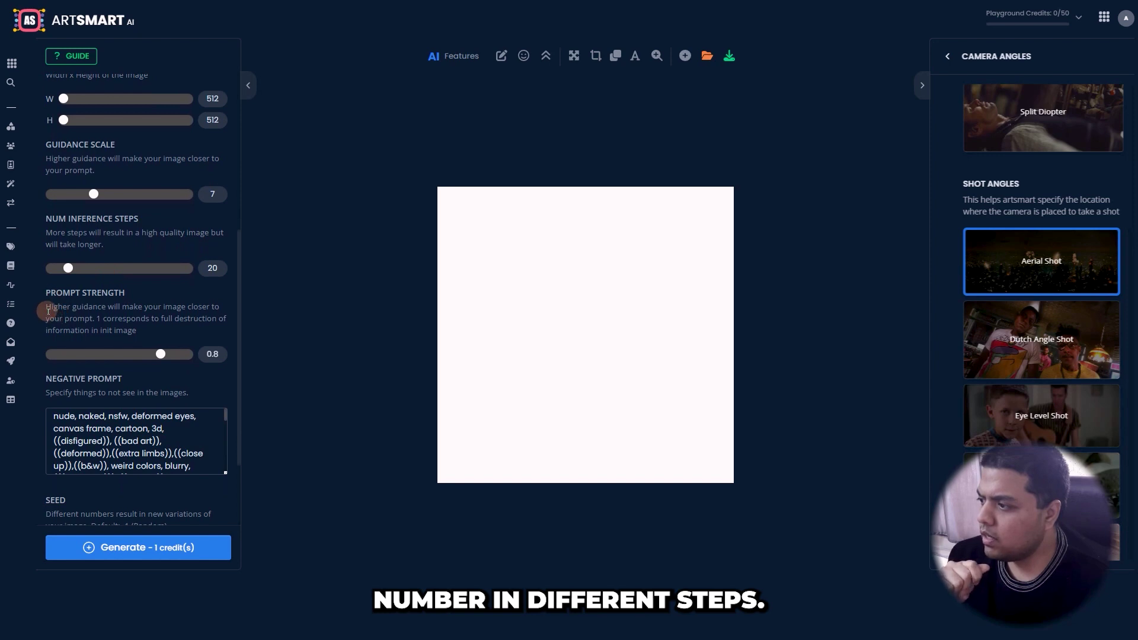
scroll(47, 311, down, 1)
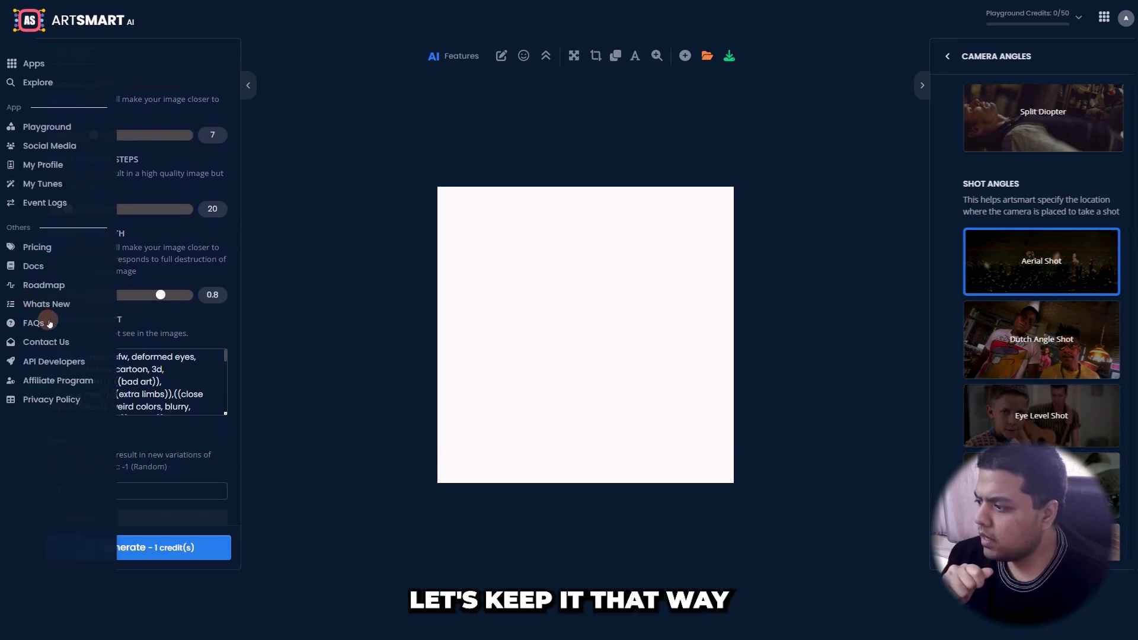
scroll(44, 314, down, 1)
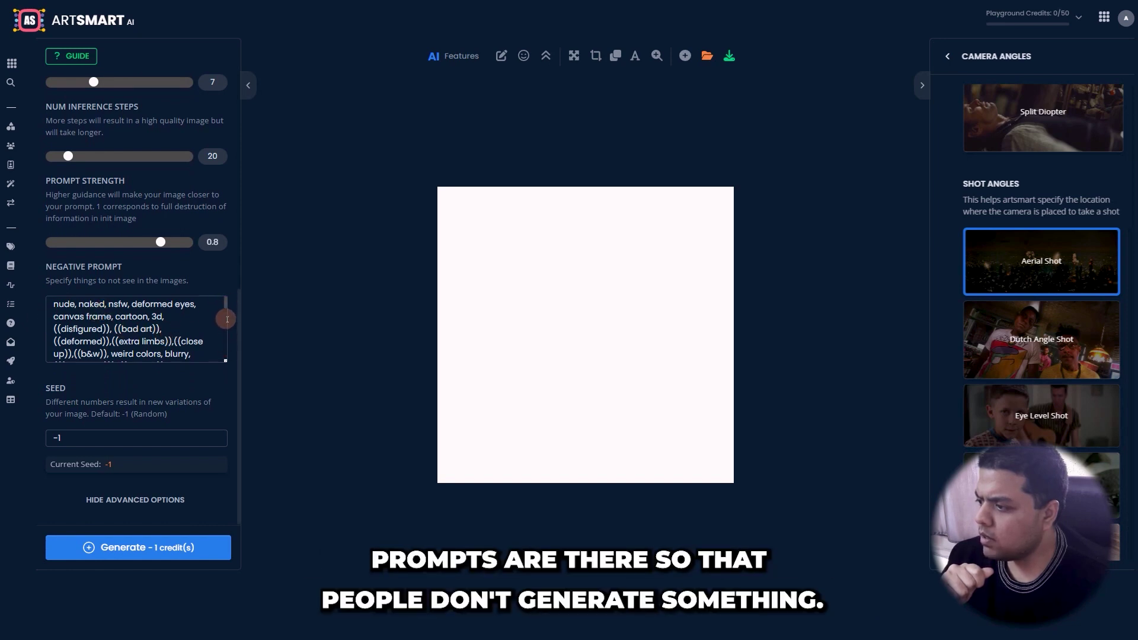
mouse_move(225, 301)
mouse_down()
mouse_move(223, 338)
mouse_move(226, 297)
mouse_up()
scroll(77, 415, down, 1)
click(121, 470)
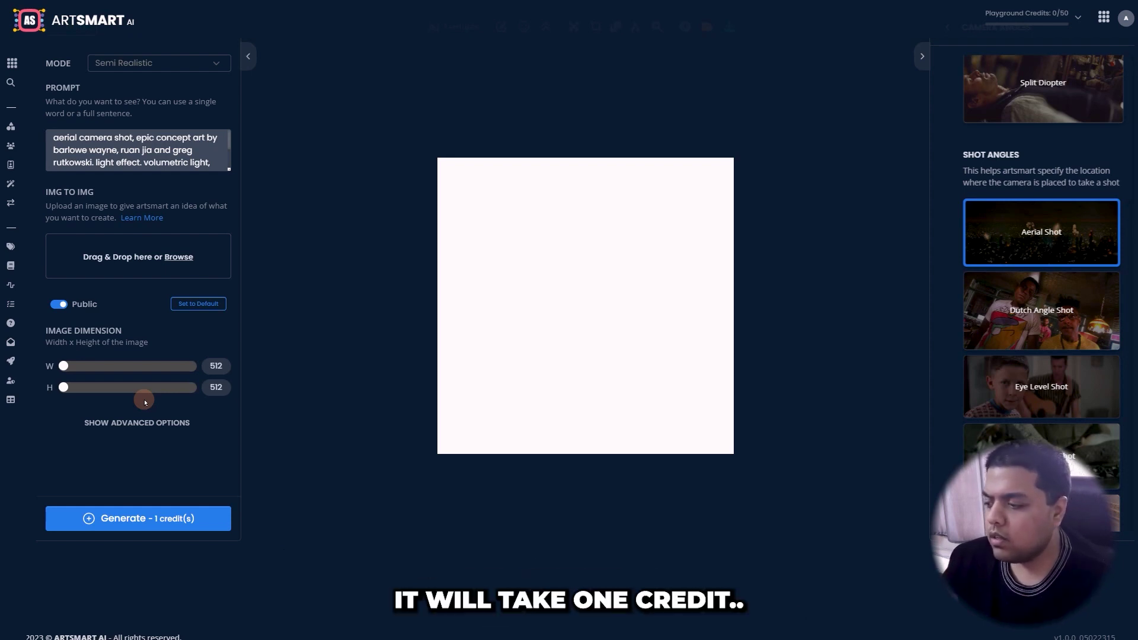
Generate a 512 x 512 image from the aerial shot concept art prompt.
click(163, 518)
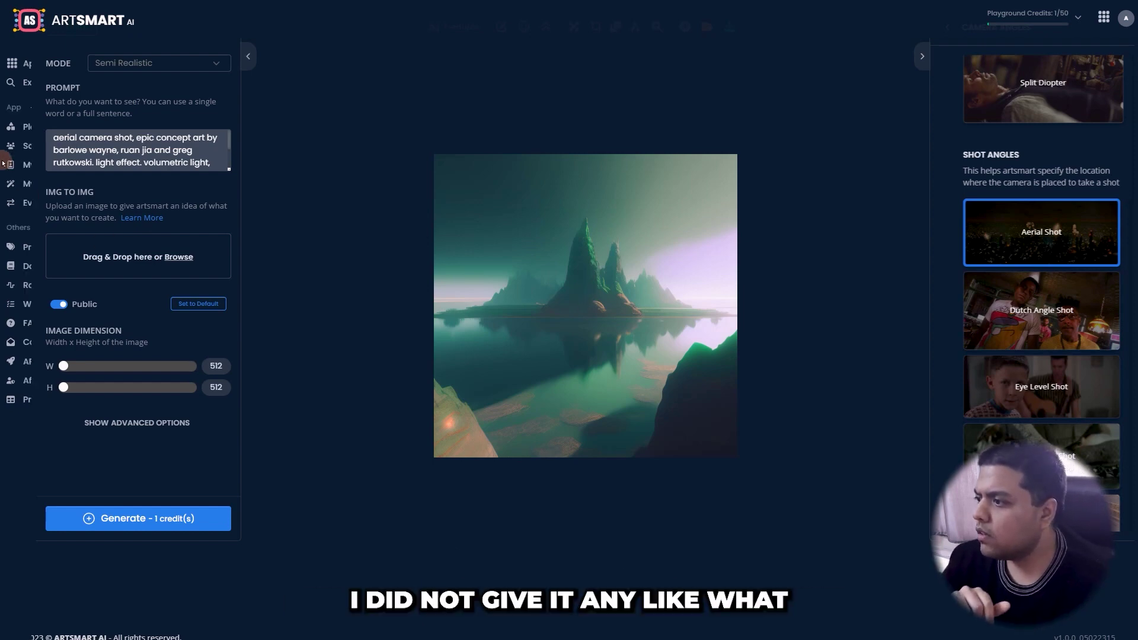
scroll(180, 185, up, 1)
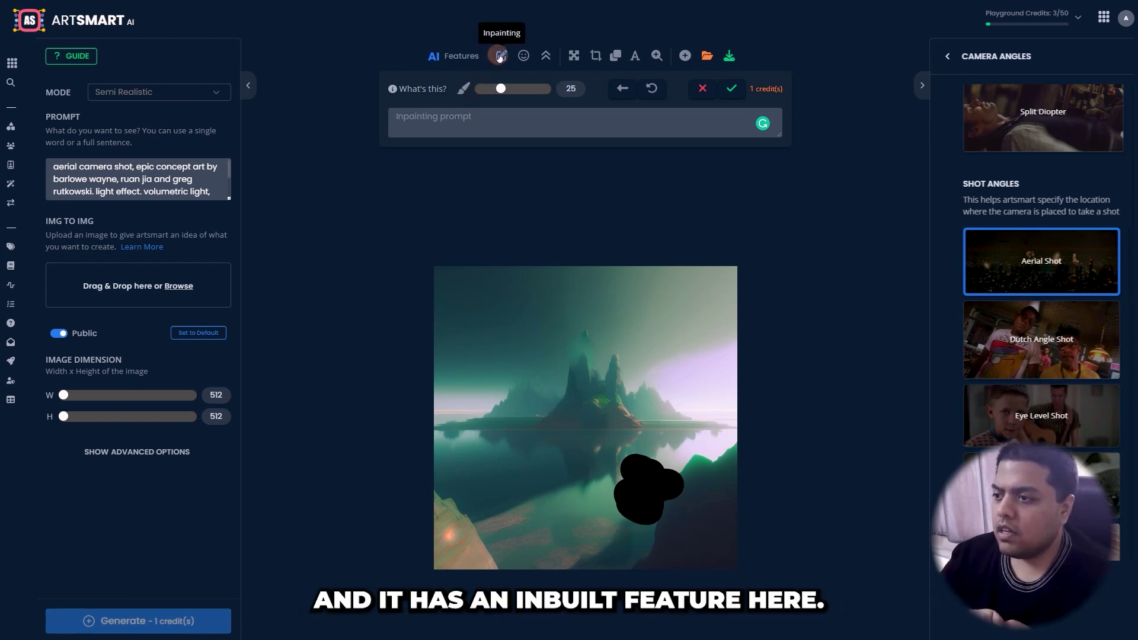
Set the inpainting brush size to 45, and open the correction feature for AI-generated facial distortion.
mouse_move(500, 89)
mouse_down()
mouse_move(527, 88)
mouse_move(497, 87)
mouse_move(517, 87)
mouse_up()
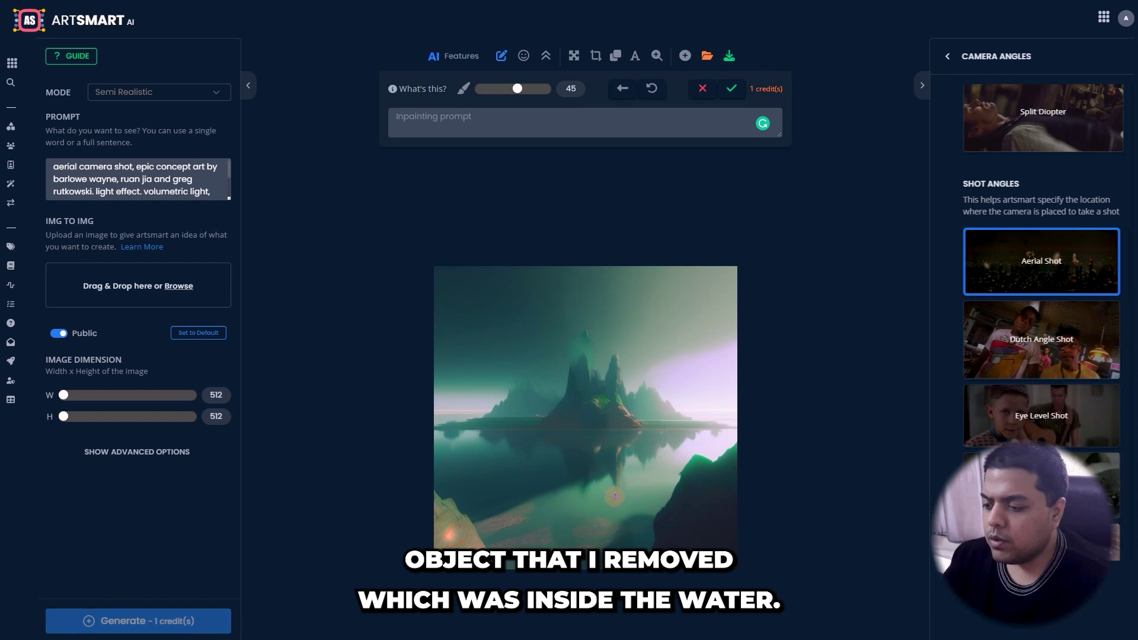
click(522, 56)
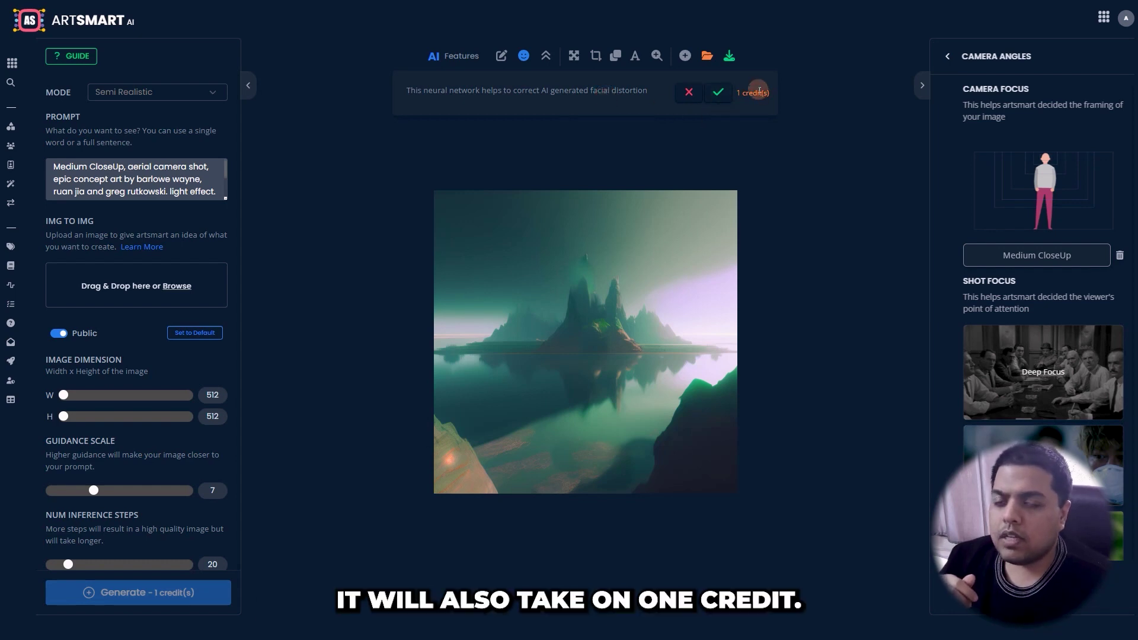
Open the upscaling feature, try a scale of 3 and set it back to 2.
click(548, 58)
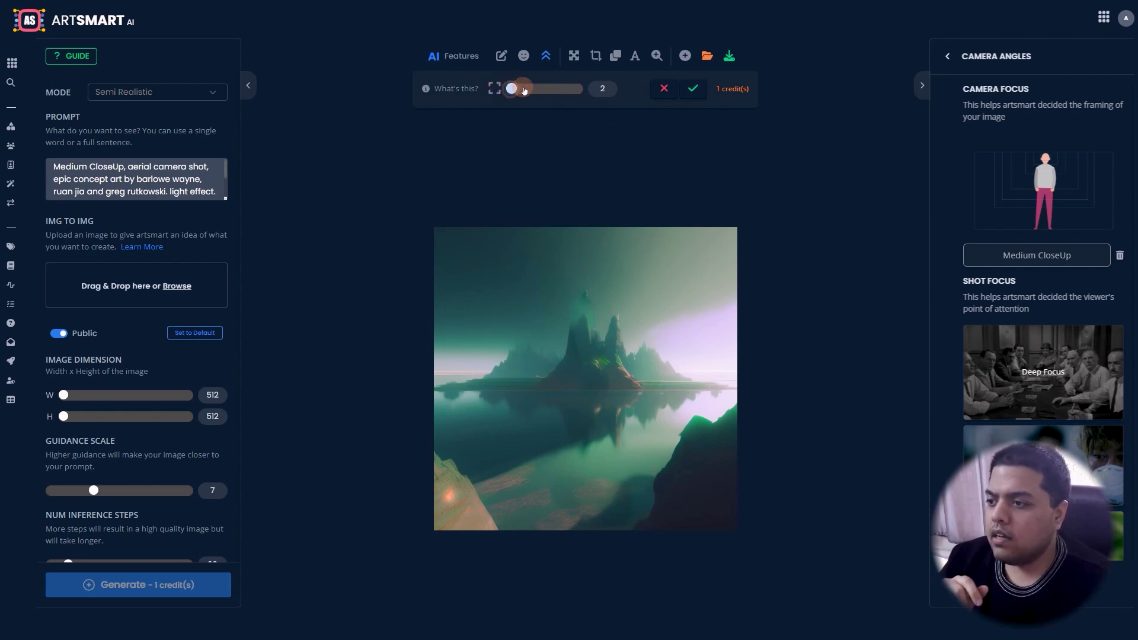
drag(524, 90, 579, 89)
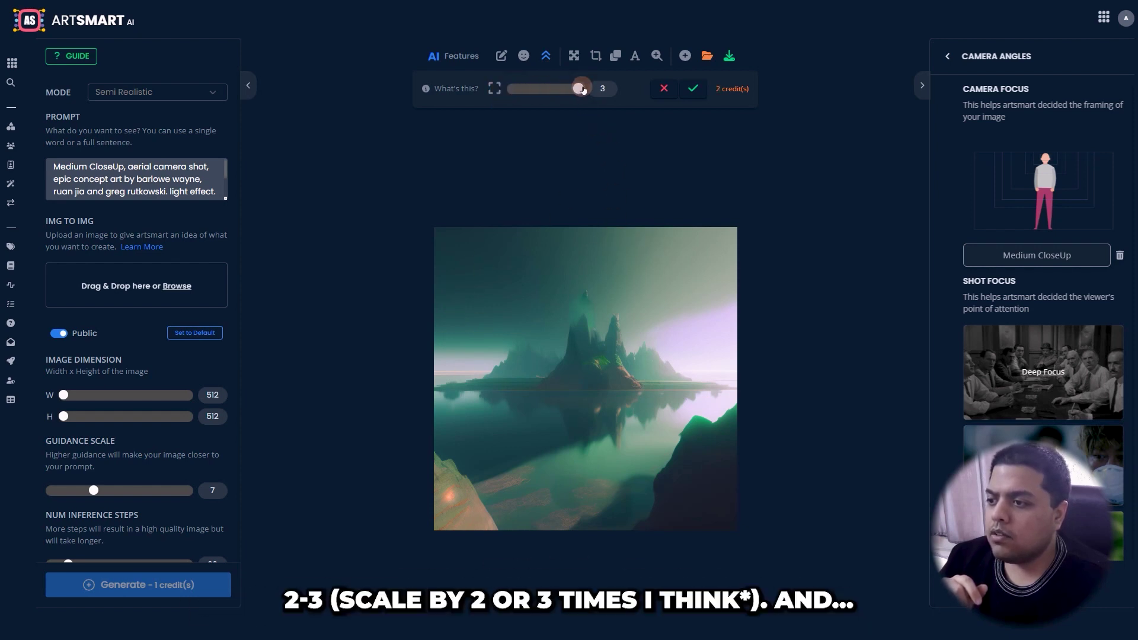
drag(583, 90, 617, 92)
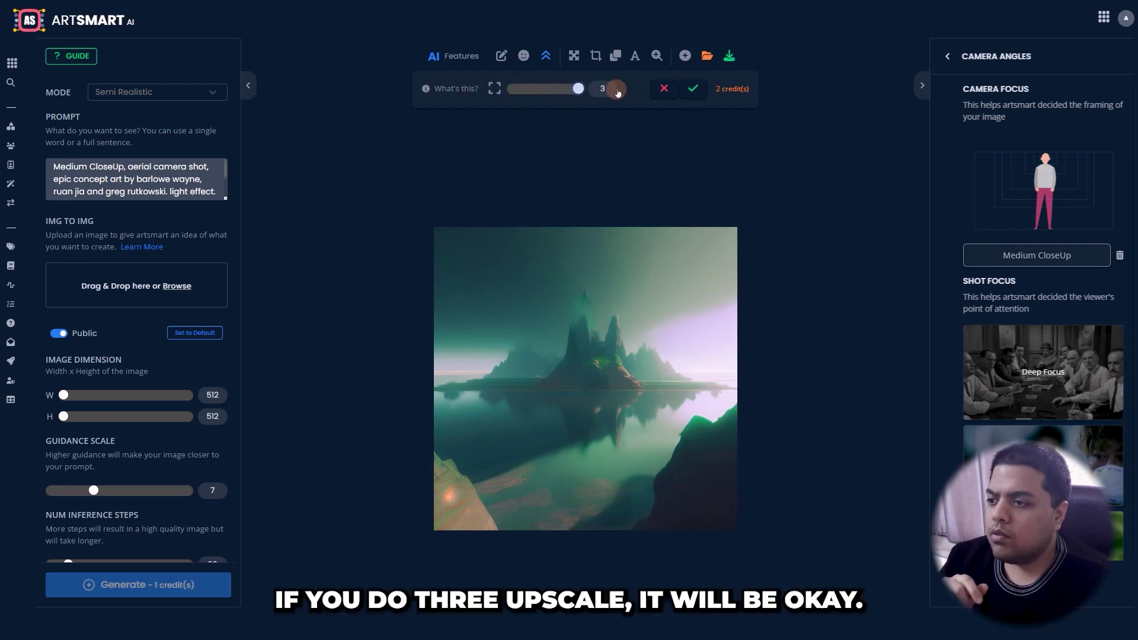
drag(578, 90, 432, 88)
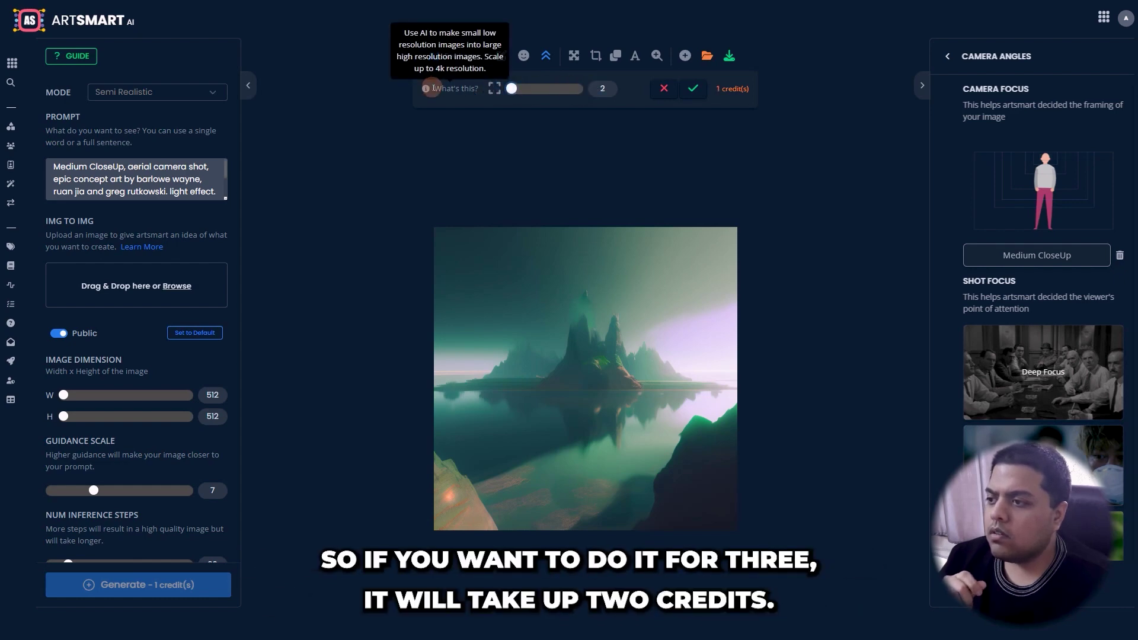
mouse_move(511, 89)
mouse_down()
mouse_move(578, 89)
mouse_move(511, 89)
mouse_up()
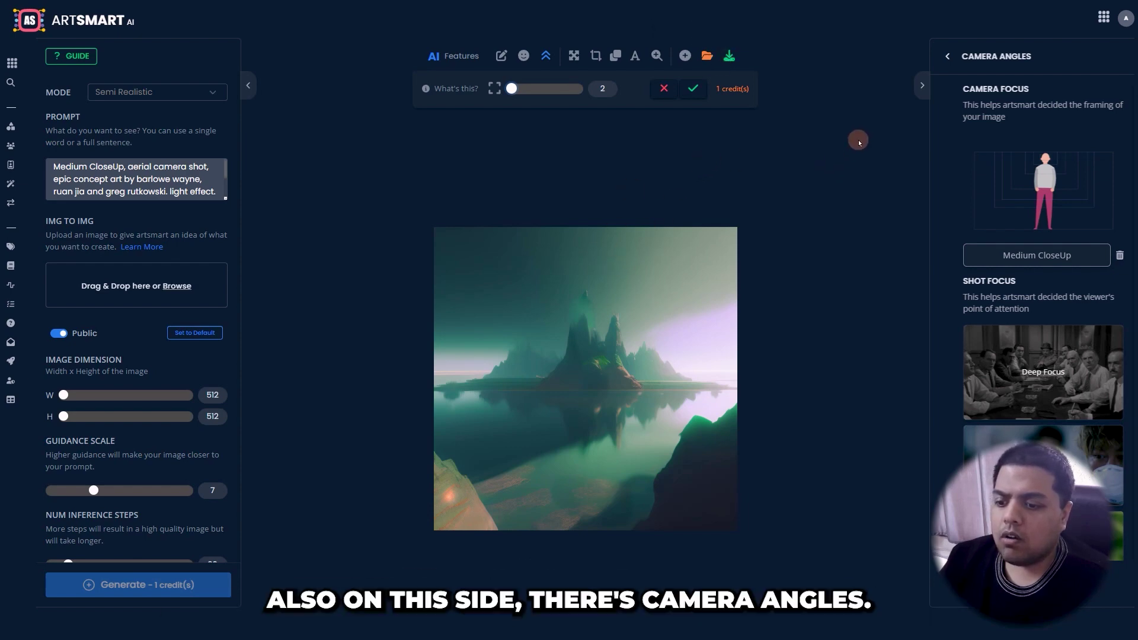
Look through the shot focus and shot angle choices, and change the camera focus to Medium Shot and a wider framing.
scroll(1043, 249, down, 1)
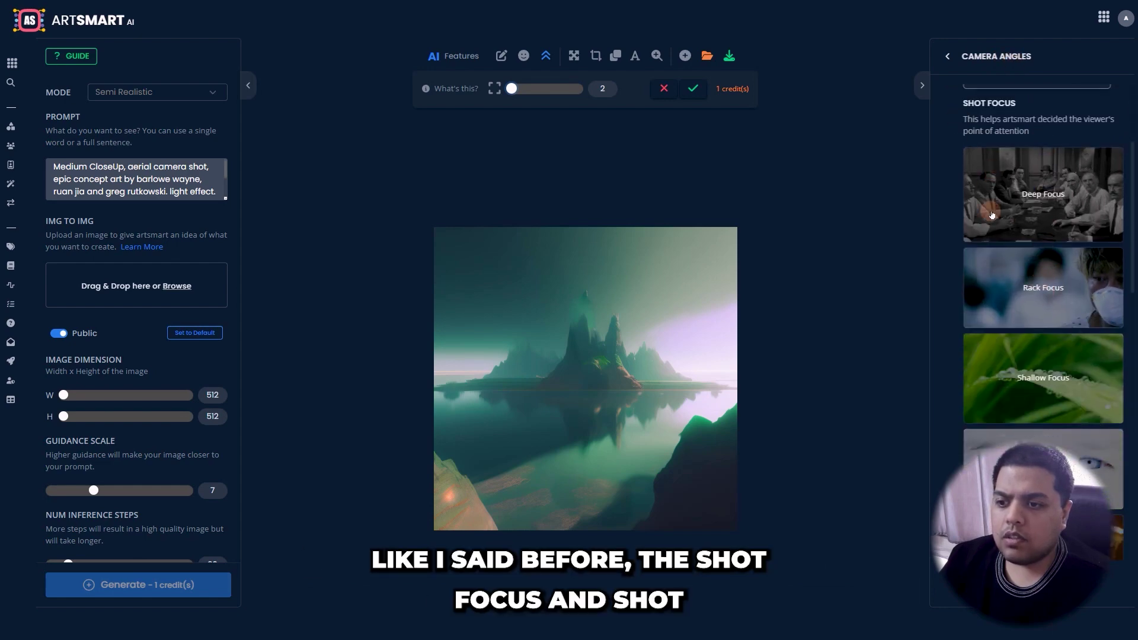
scroll(1004, 189, down, 6)
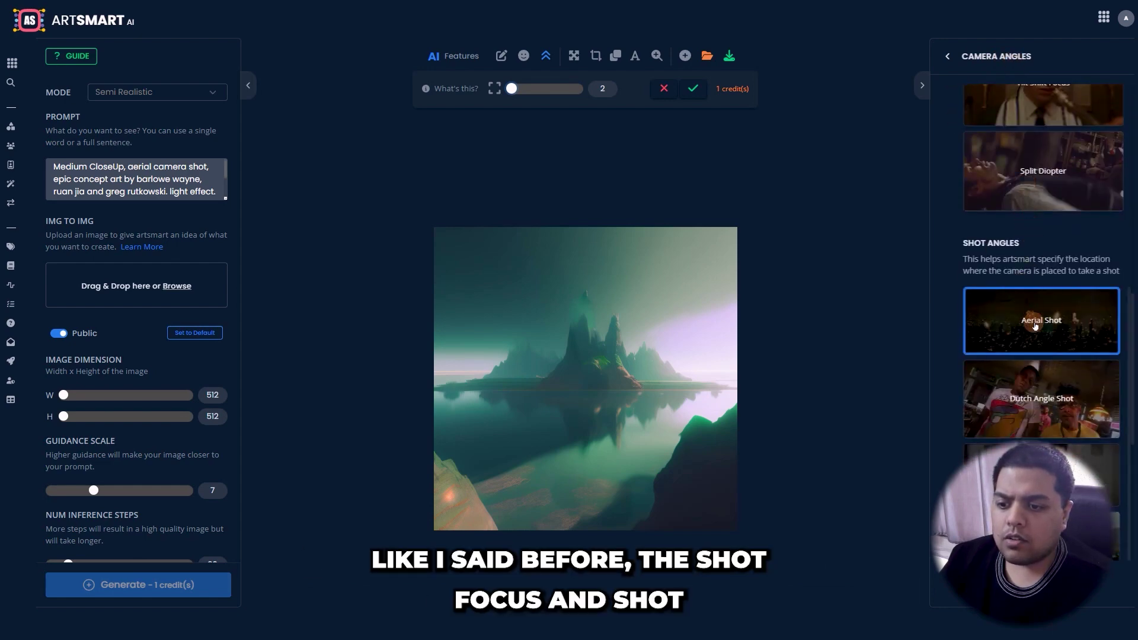
scroll(1046, 329, up, 6)
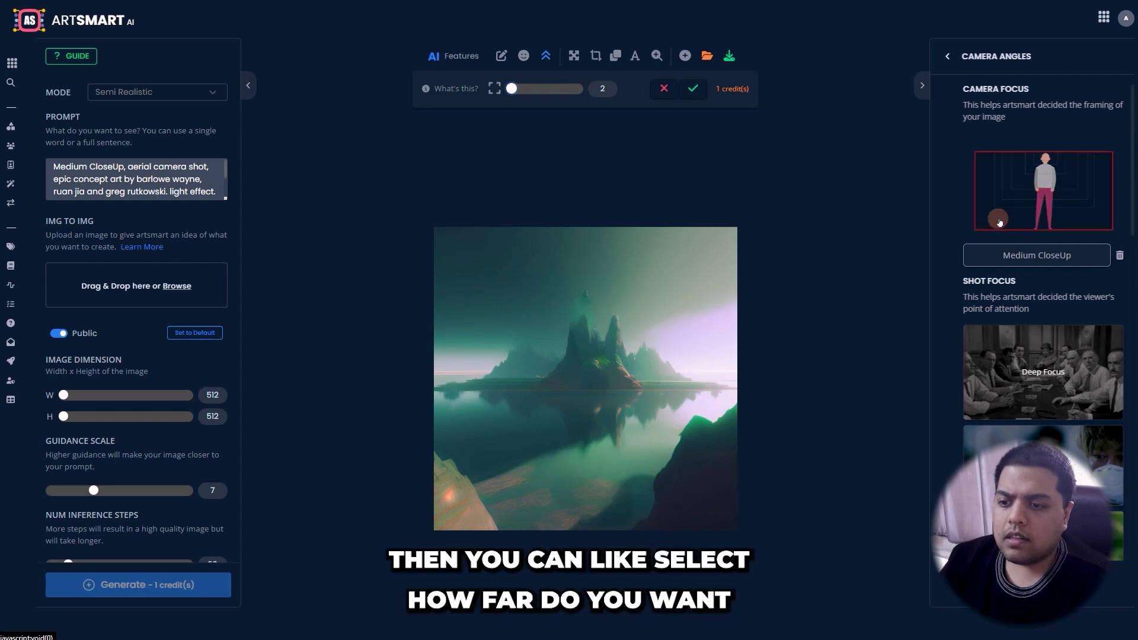
click(1018, 181)
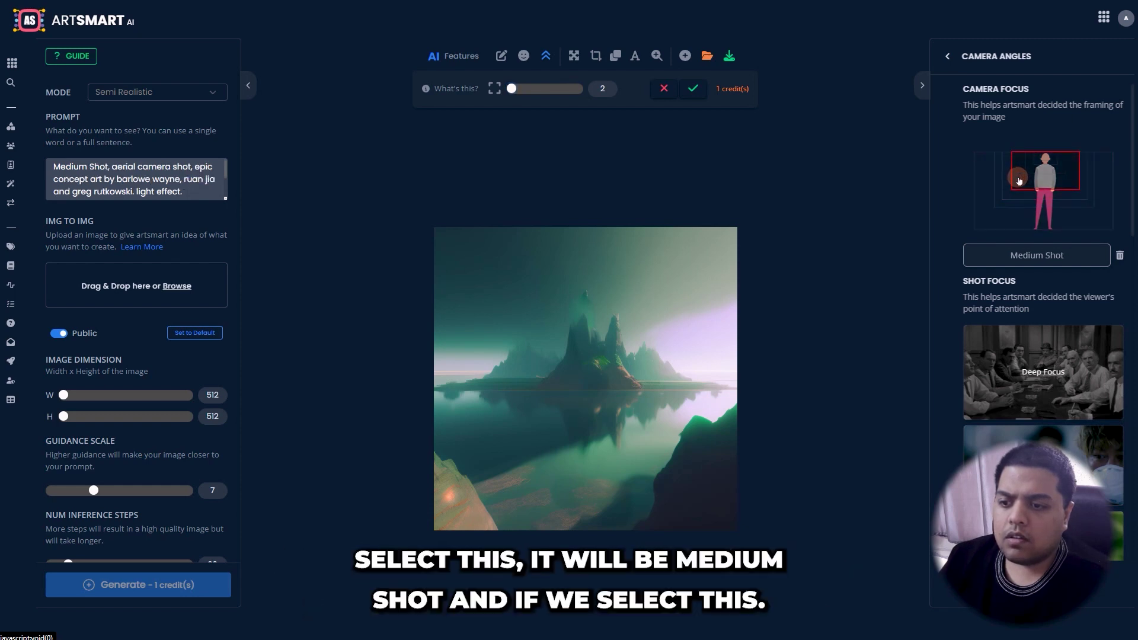
click(1006, 208)
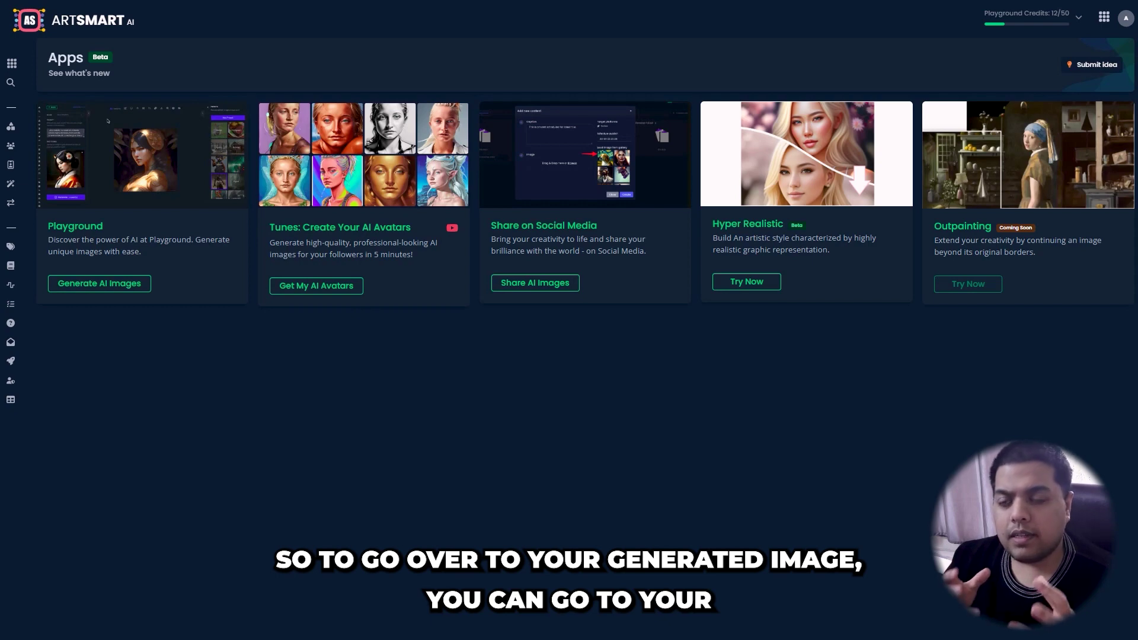
Open the profile page from the account options and view its generated images, presets and tunes.
click(1124, 18)
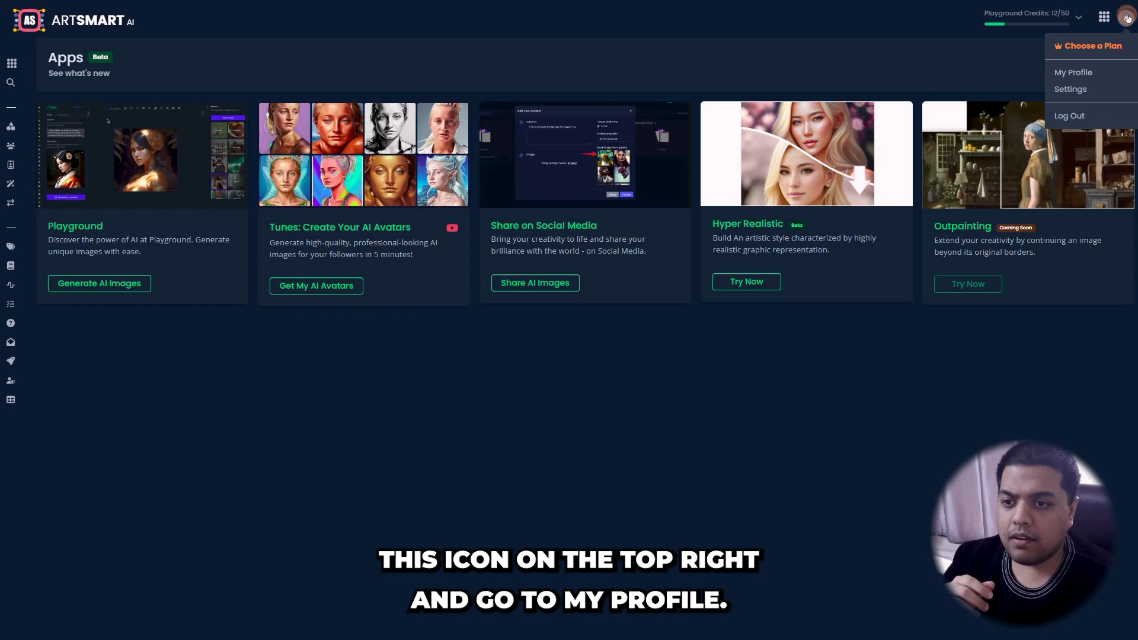
click(1071, 73)
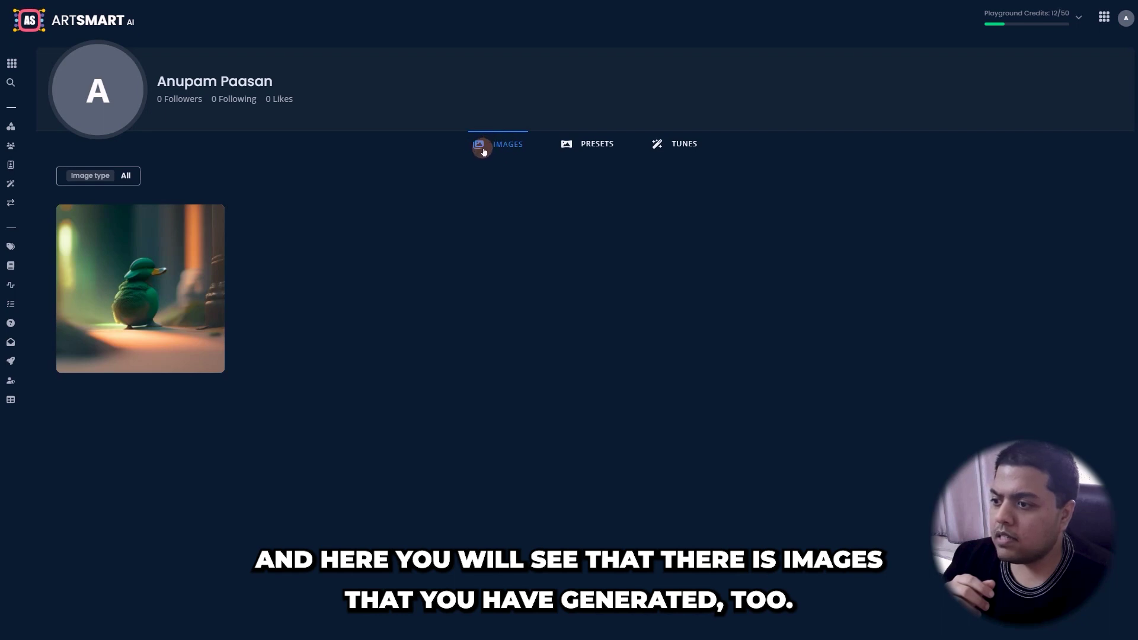
mouse_move(137, 266)
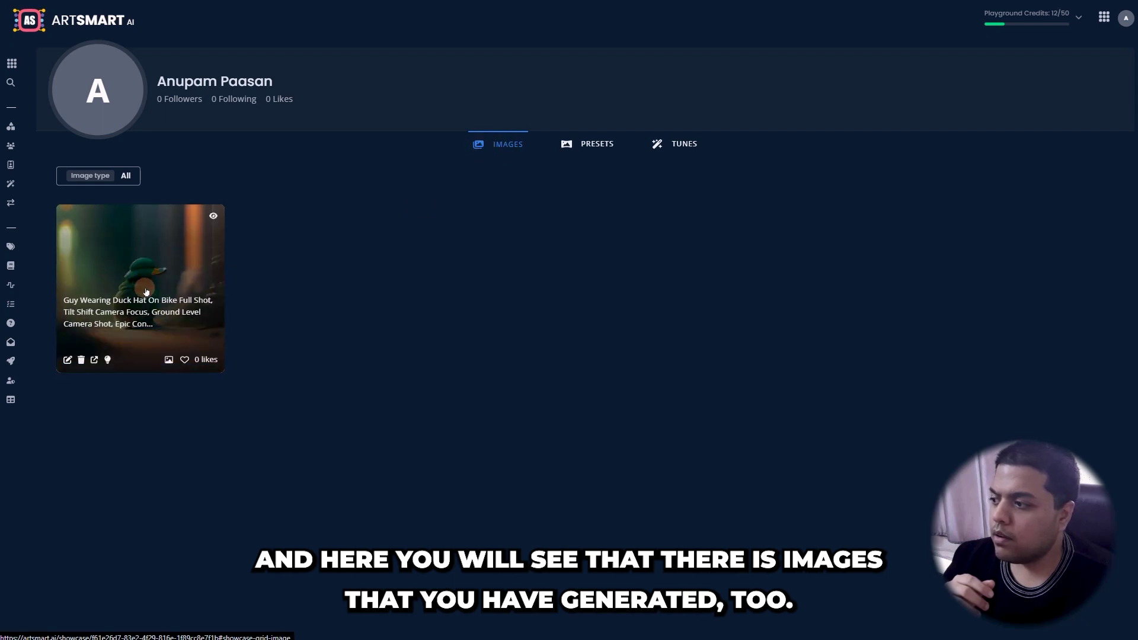
click(596, 144)
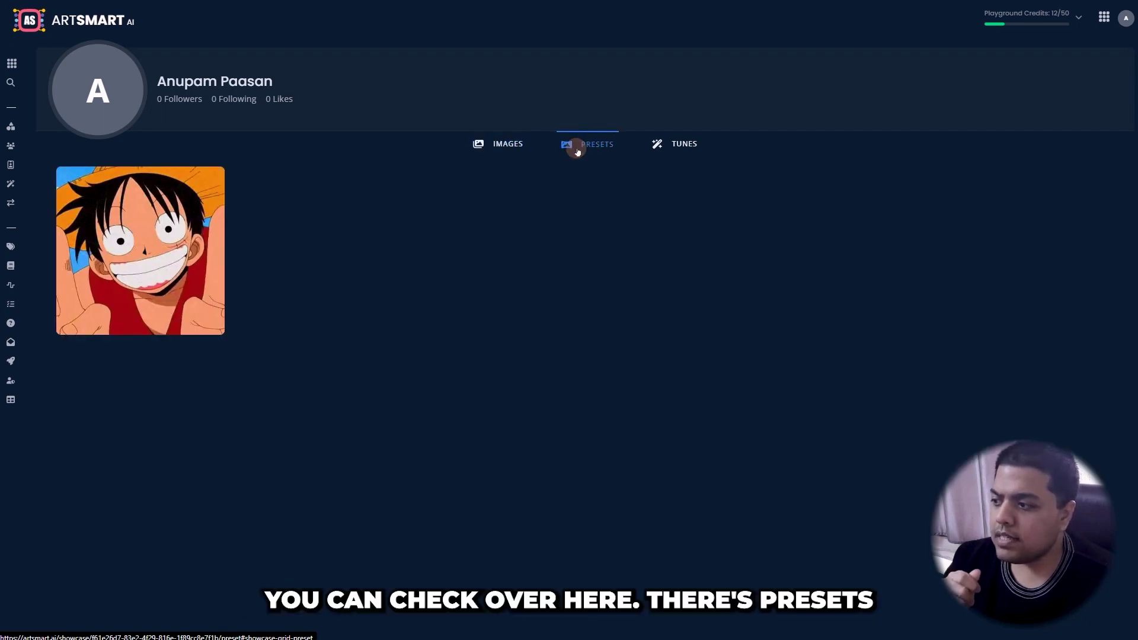
mouse_move(168, 243)
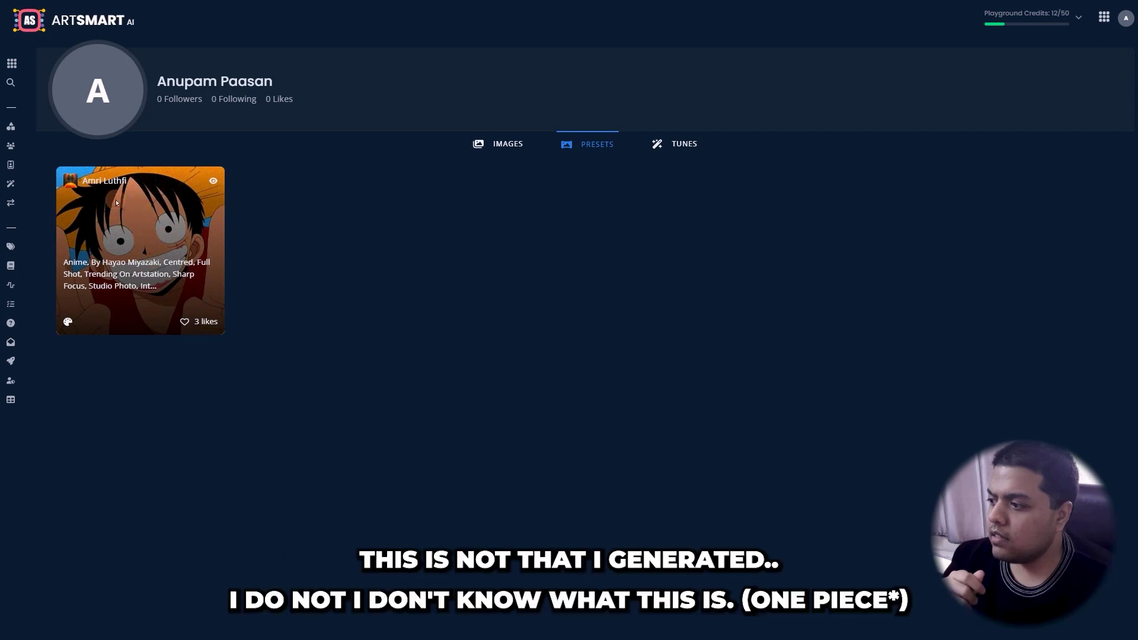
click(648, 195)
click(690, 135)
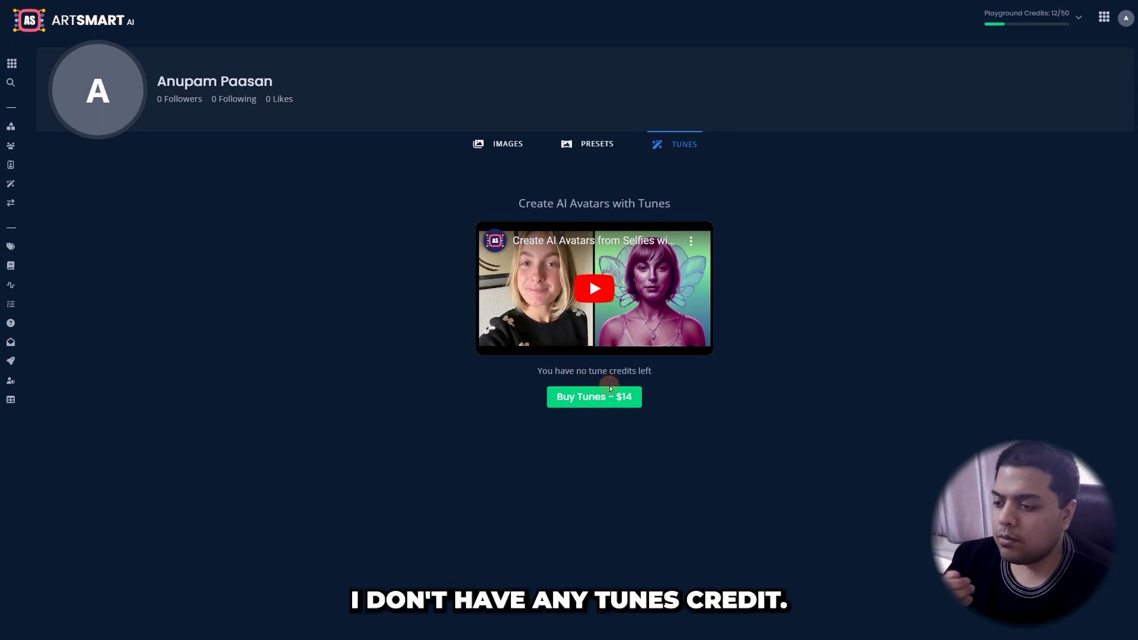
Open the details of the generated duck image from the profile's images and compare its four variations with the prompt.
click(511, 153)
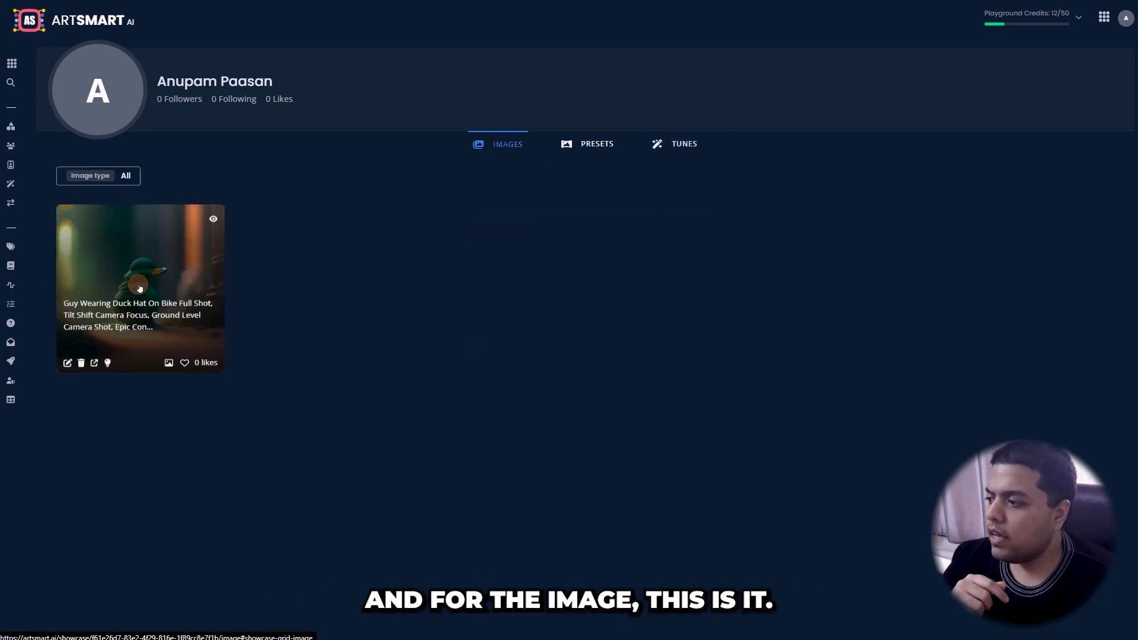
click(123, 303)
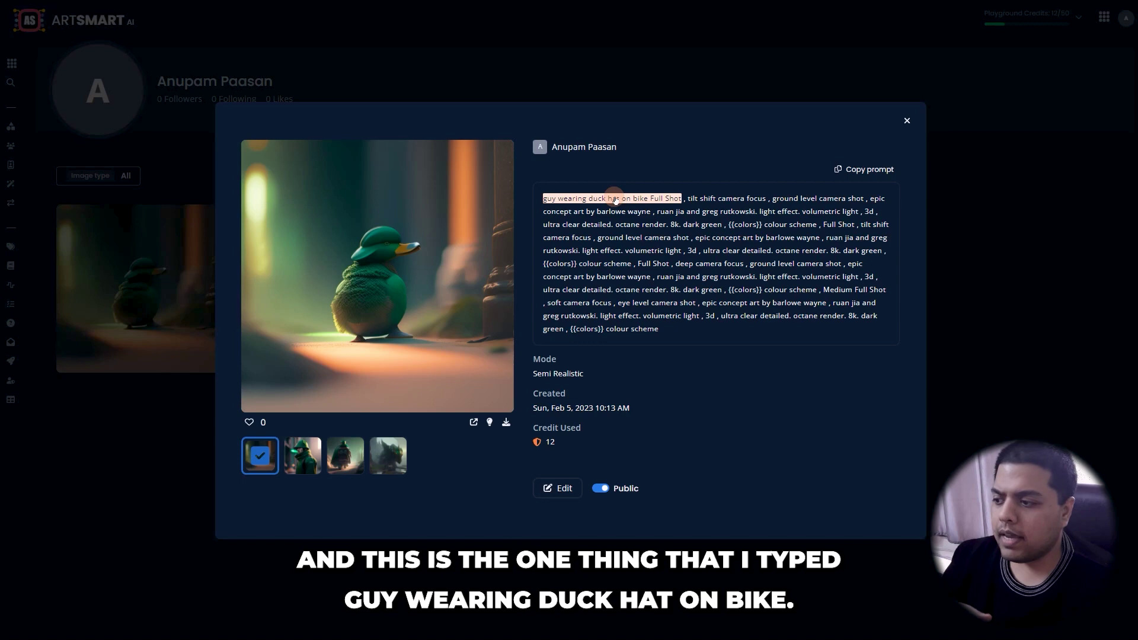
click(312, 461)
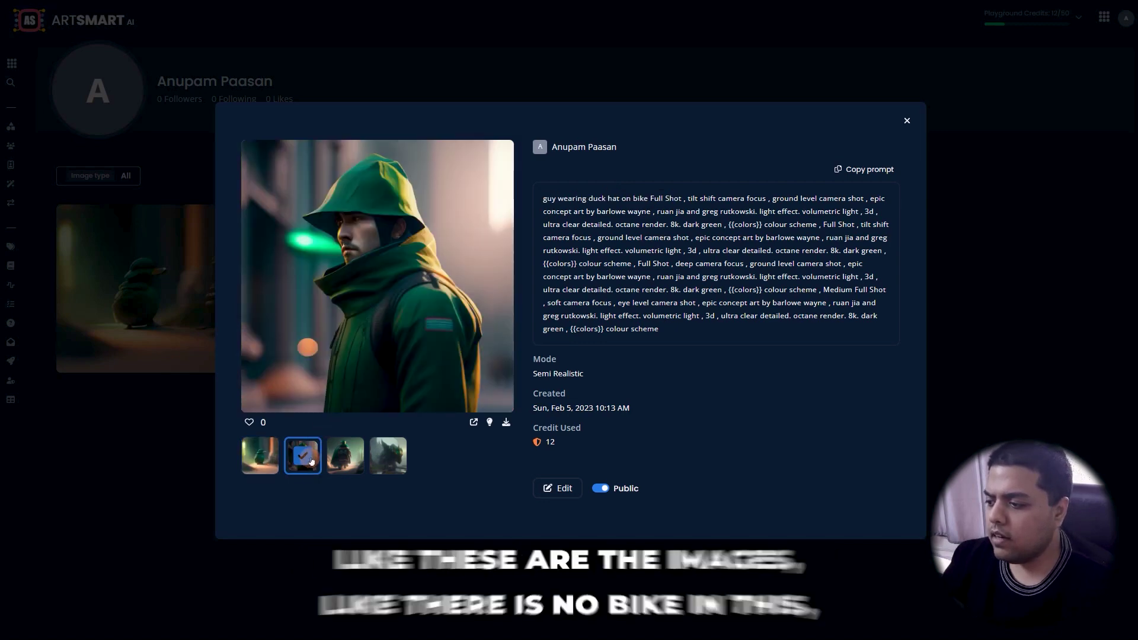
click(349, 459)
click(386, 461)
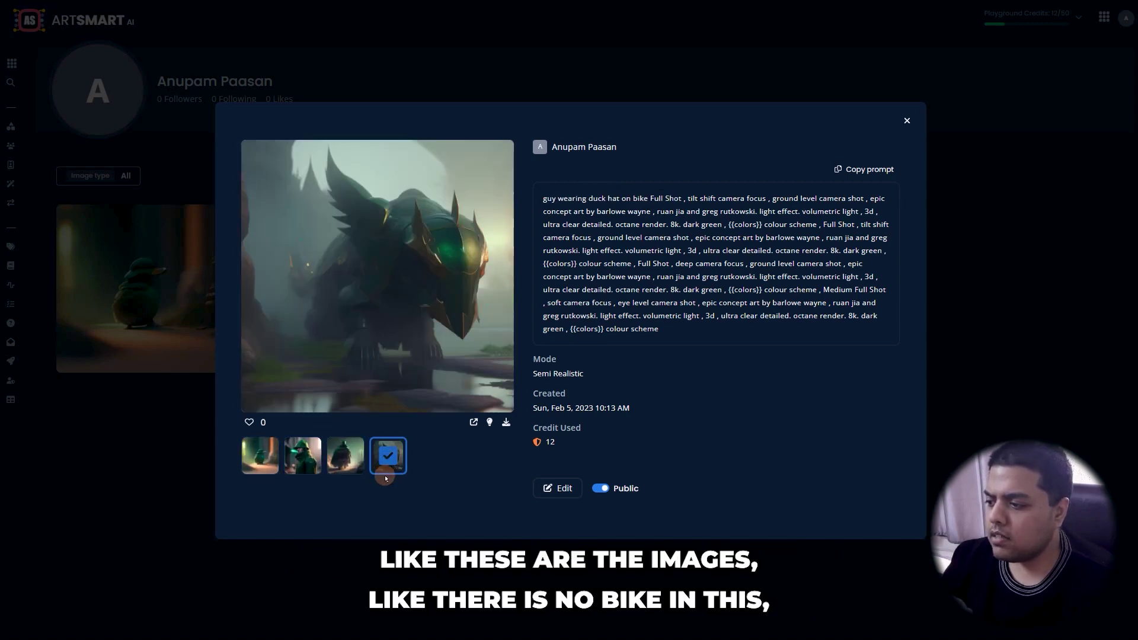
click(357, 458)
click(303, 458)
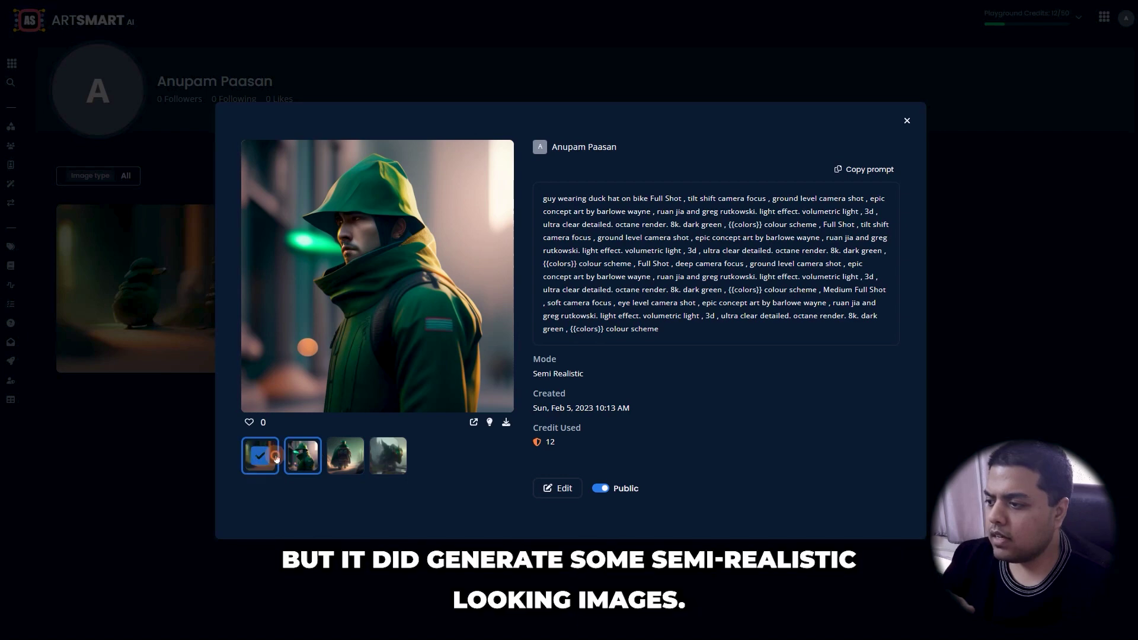
click(276, 459)
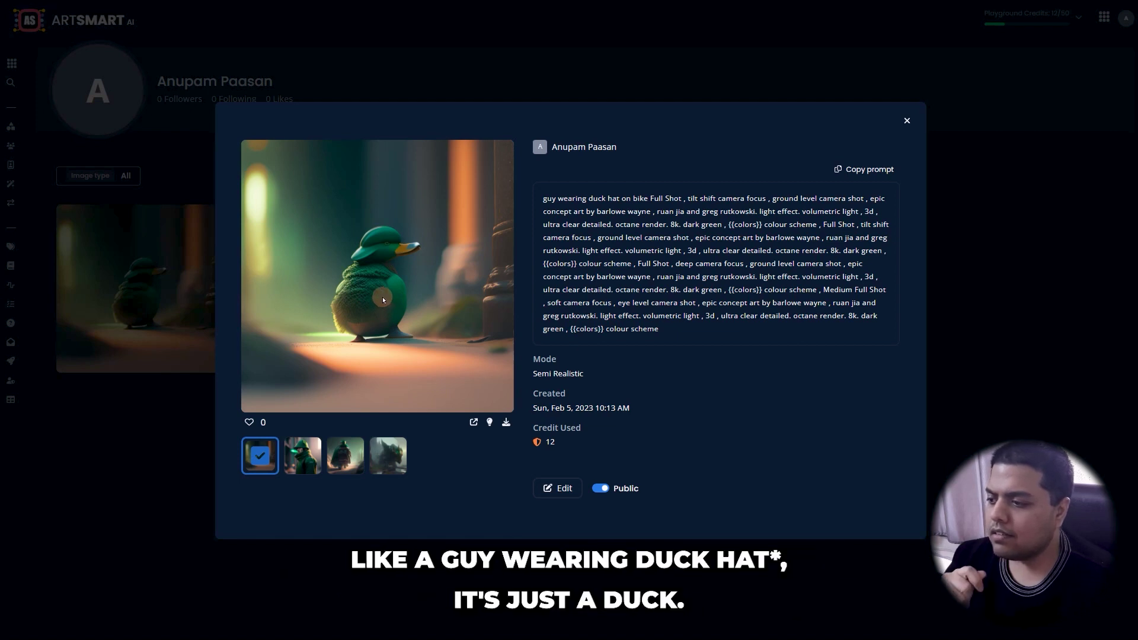
click(307, 463)
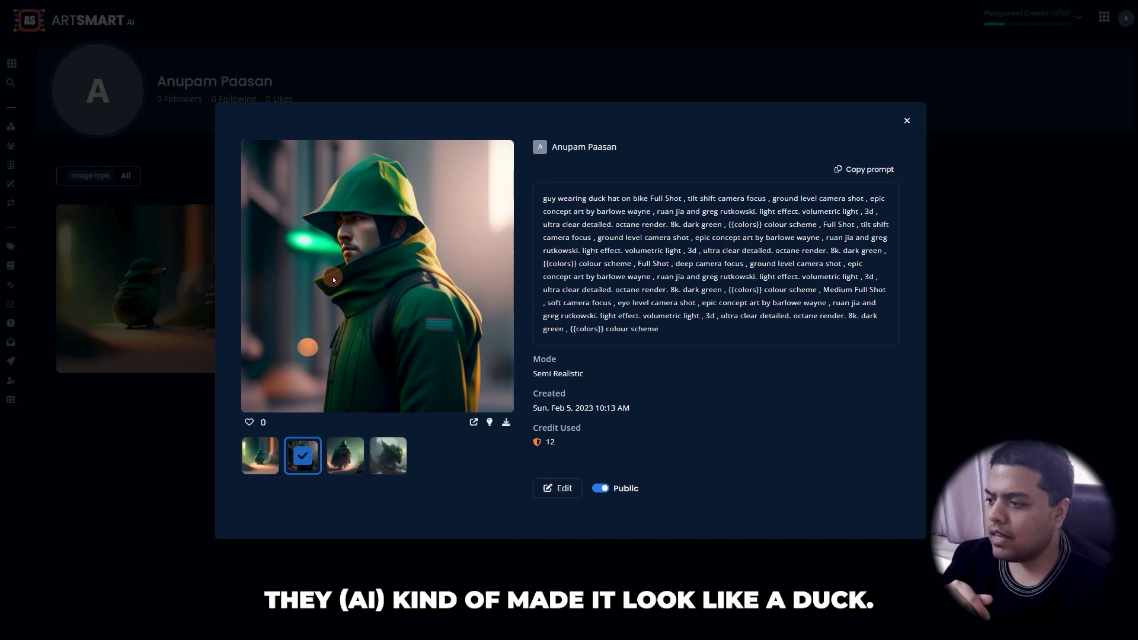
click(345, 456)
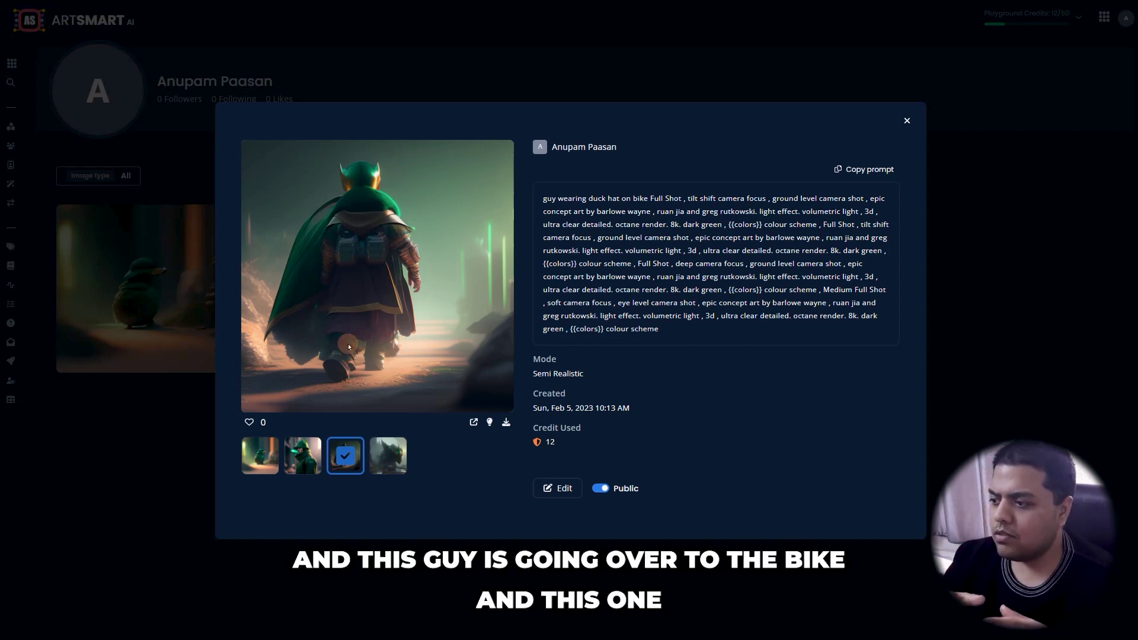
click(389, 456)
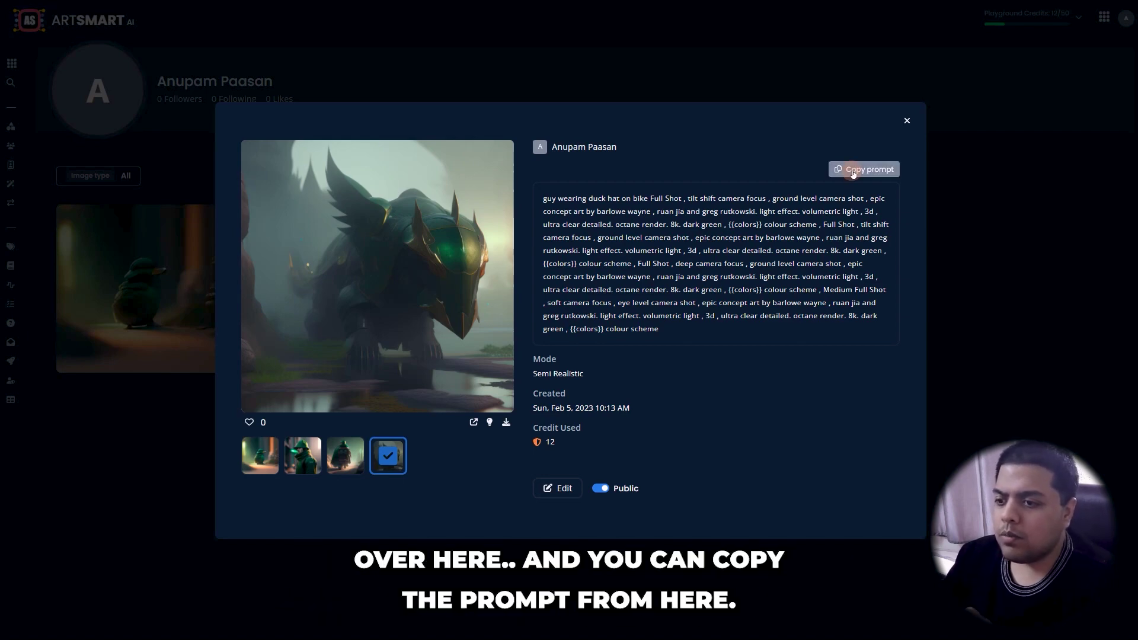
Close the duck image's details and open the account settings from the profile page.
click(907, 120)
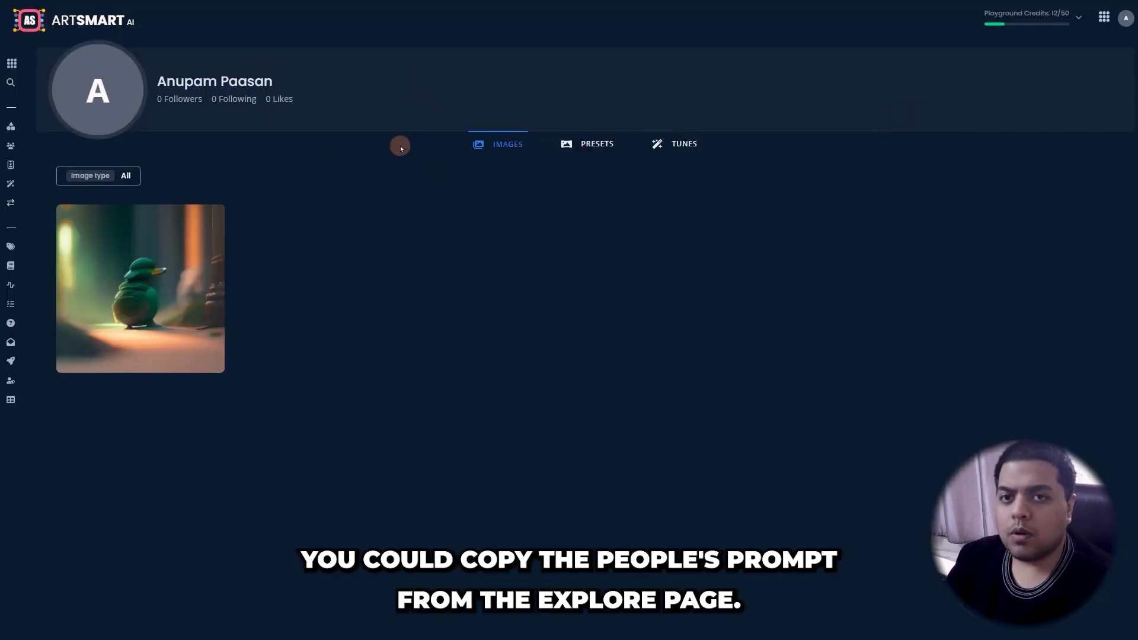
click(1044, 15)
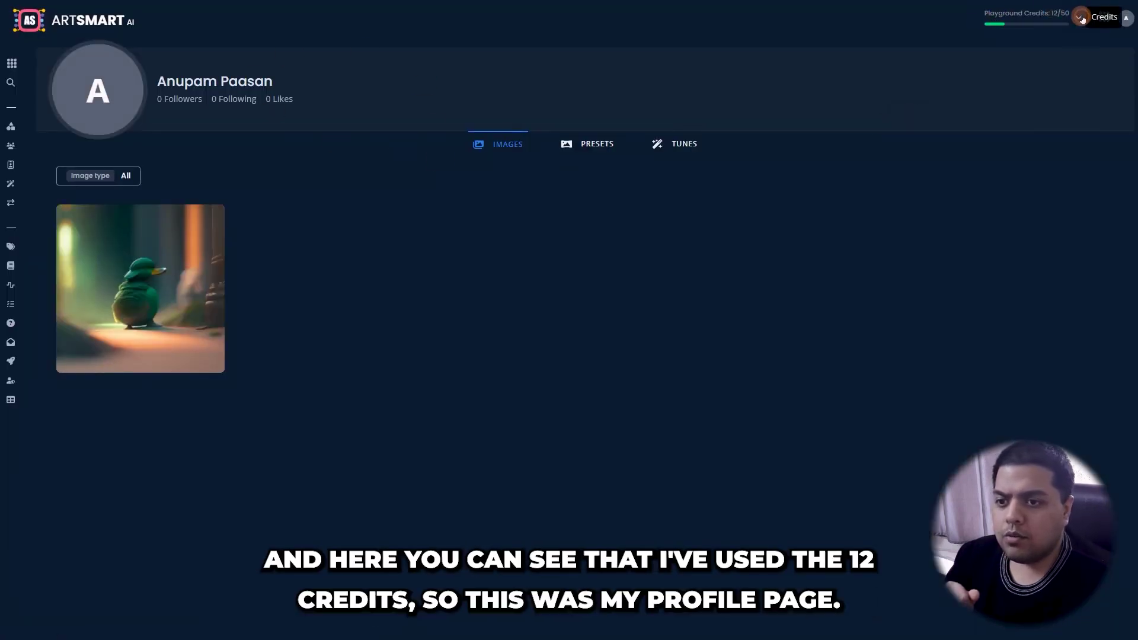
click(1126, 19)
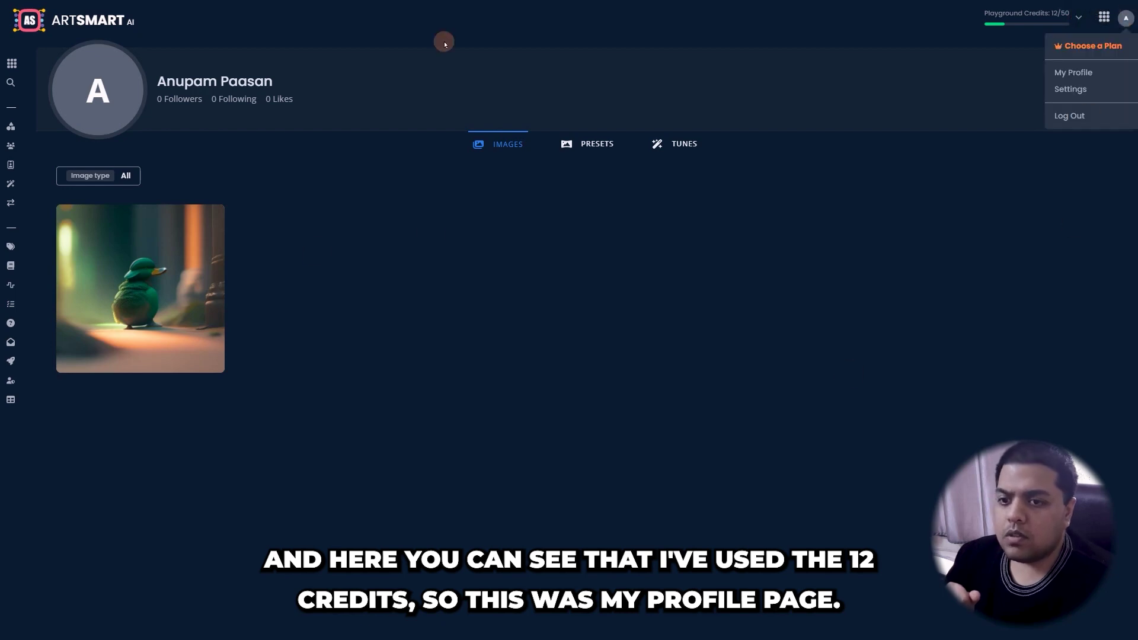
click(1070, 89)
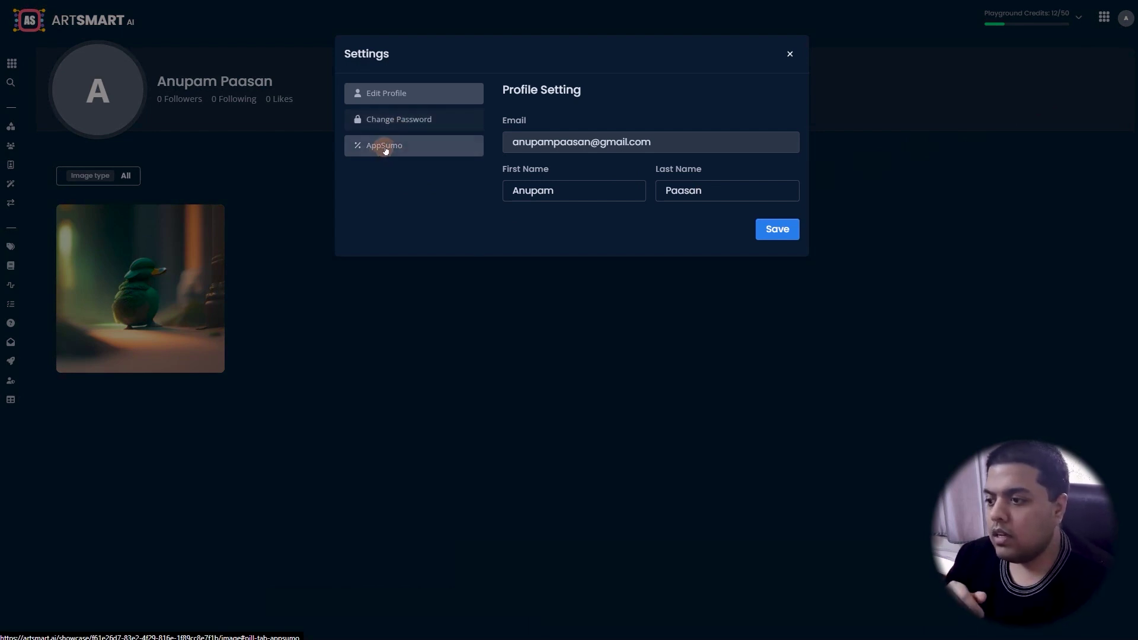
Review the AppSumo tiers and code redemption section, return to the profile settings and close the settings.
click(385, 148)
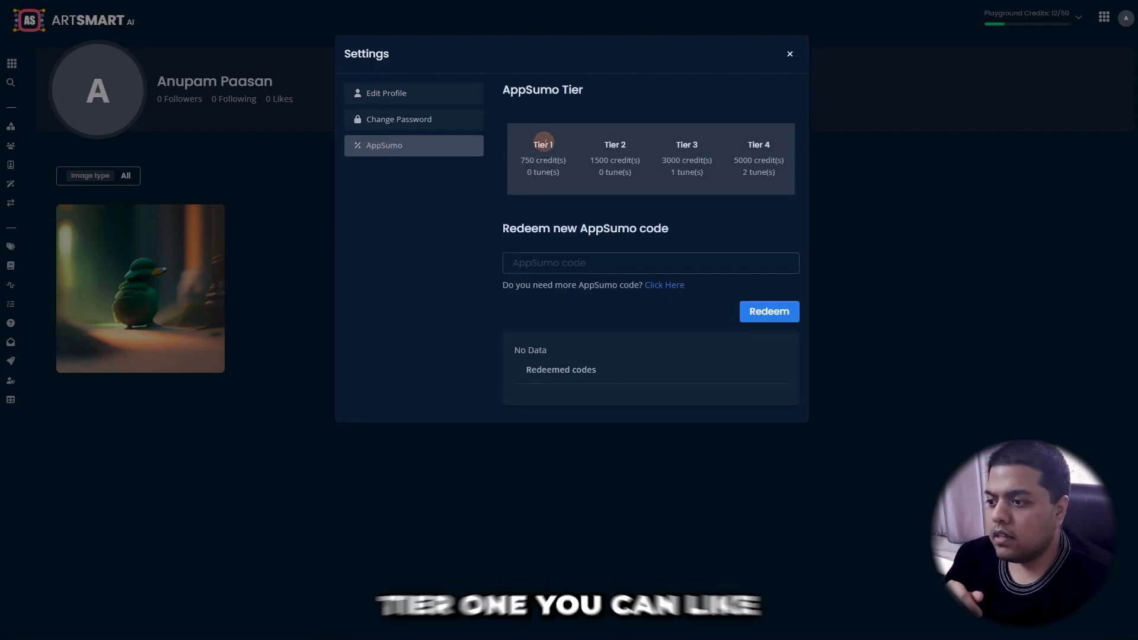
click(537, 266)
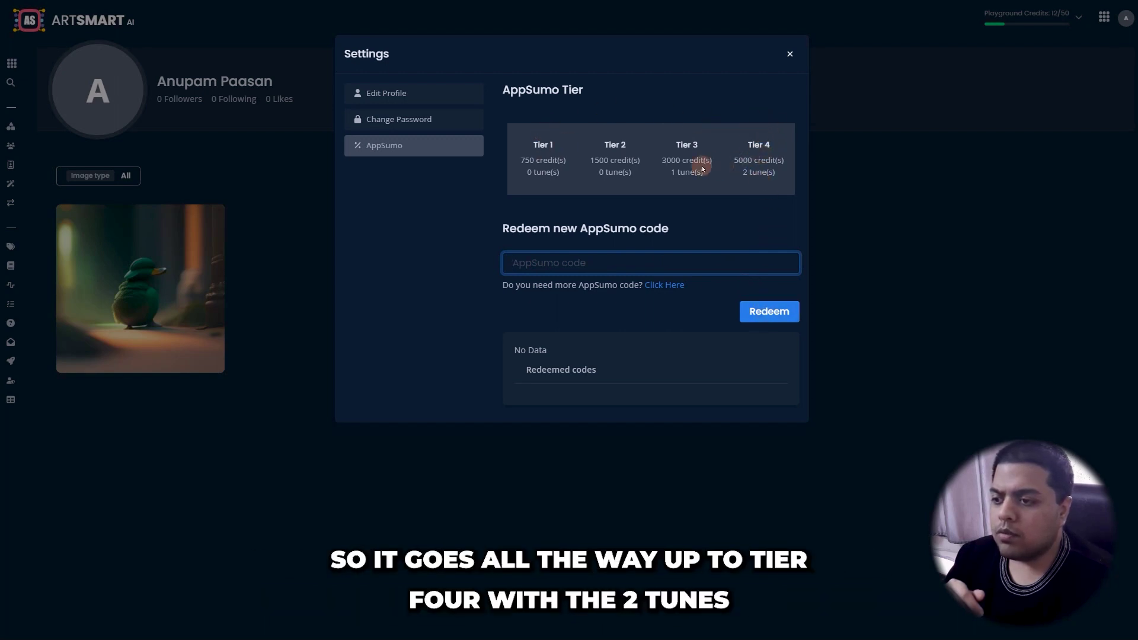
click(753, 172)
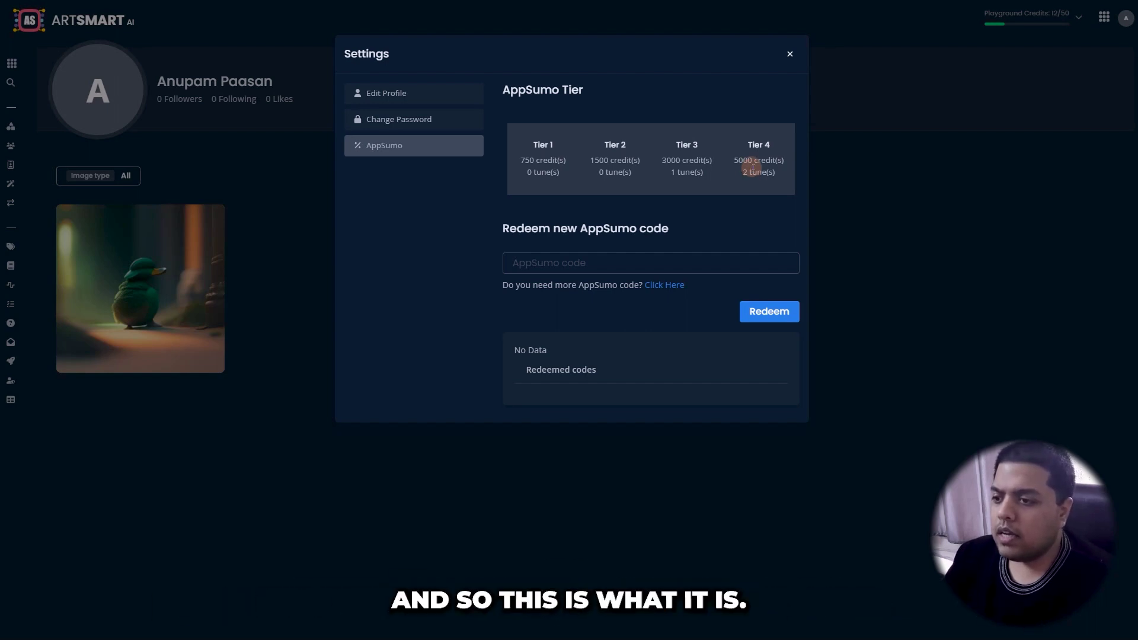
click(405, 95)
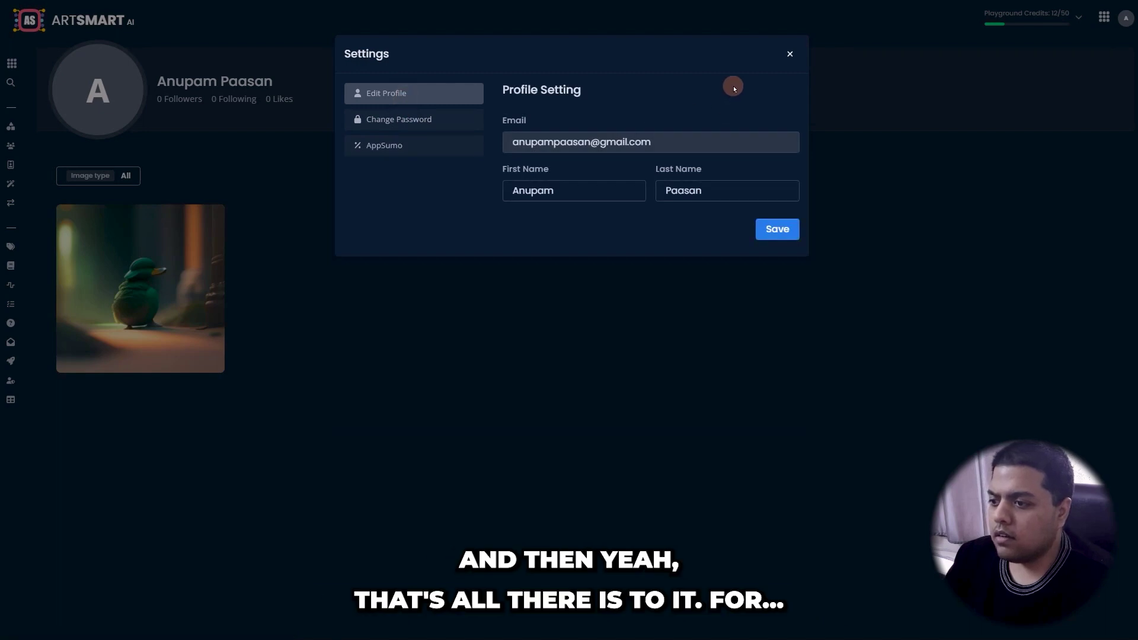
click(790, 54)
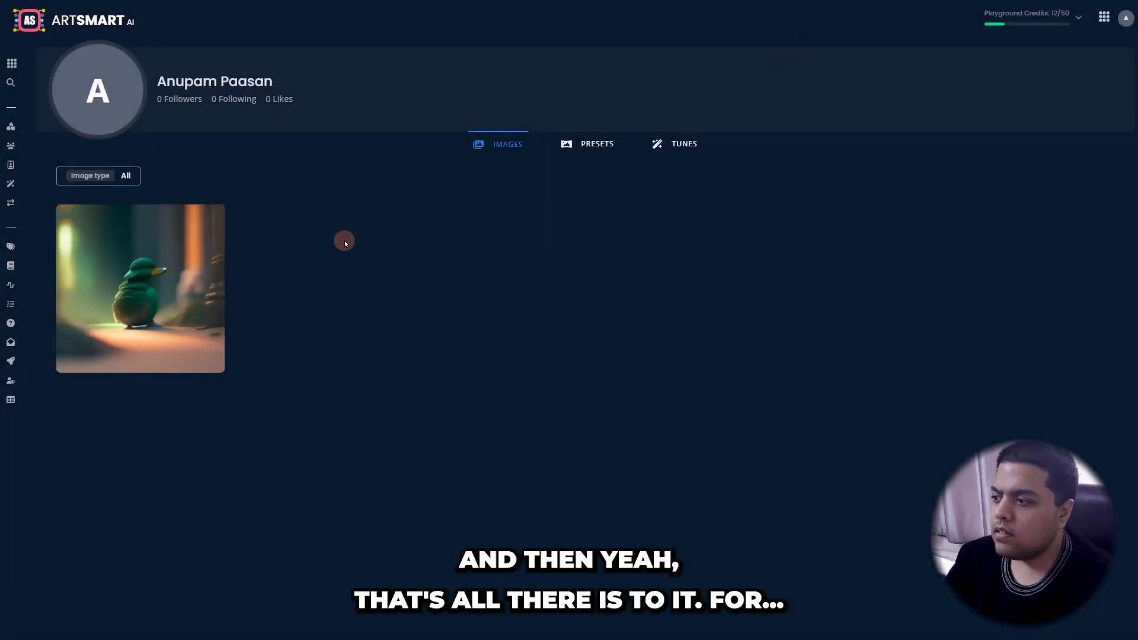
Go to the Explore page and check the prompt and mode of the blonde woman image with cherry blossoms.
click(26, 66)
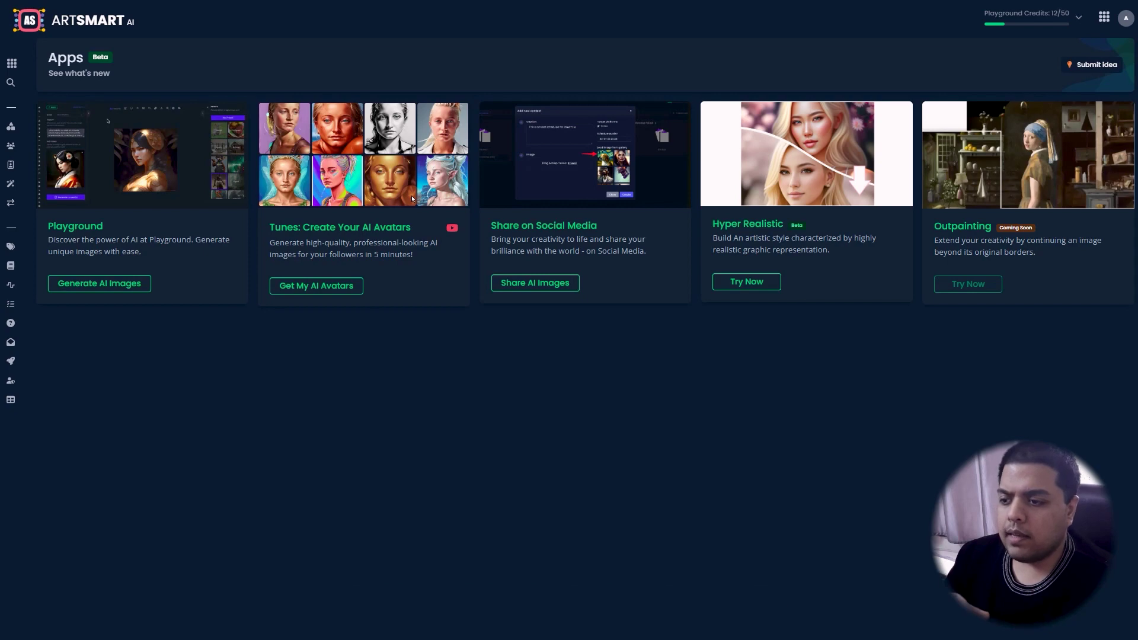
click(26, 28)
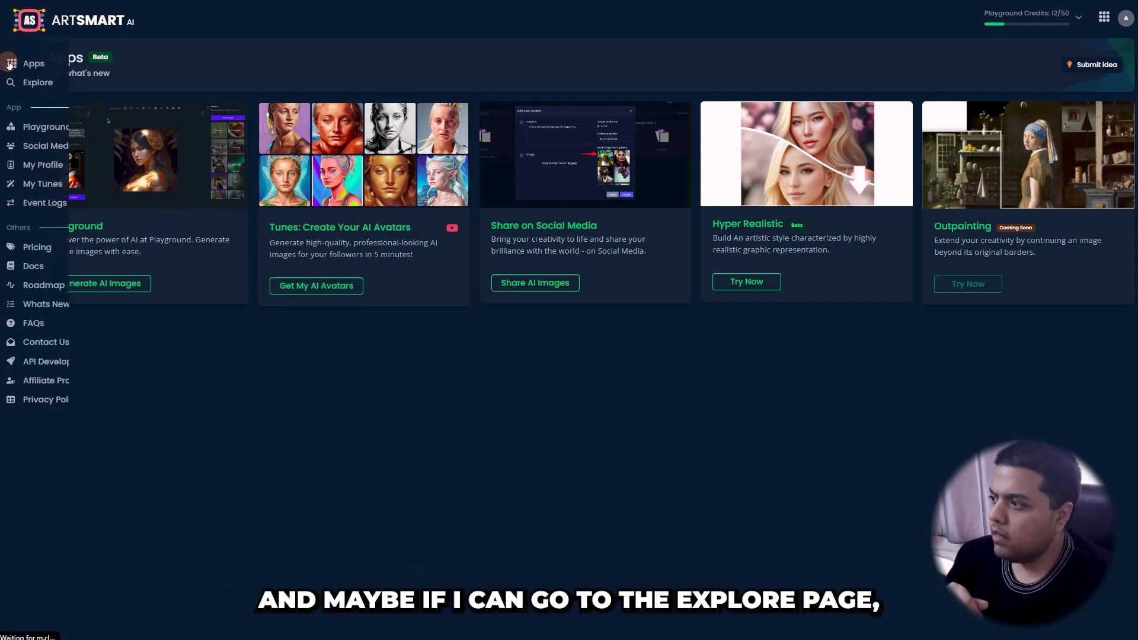
mouse_move(26, 83)
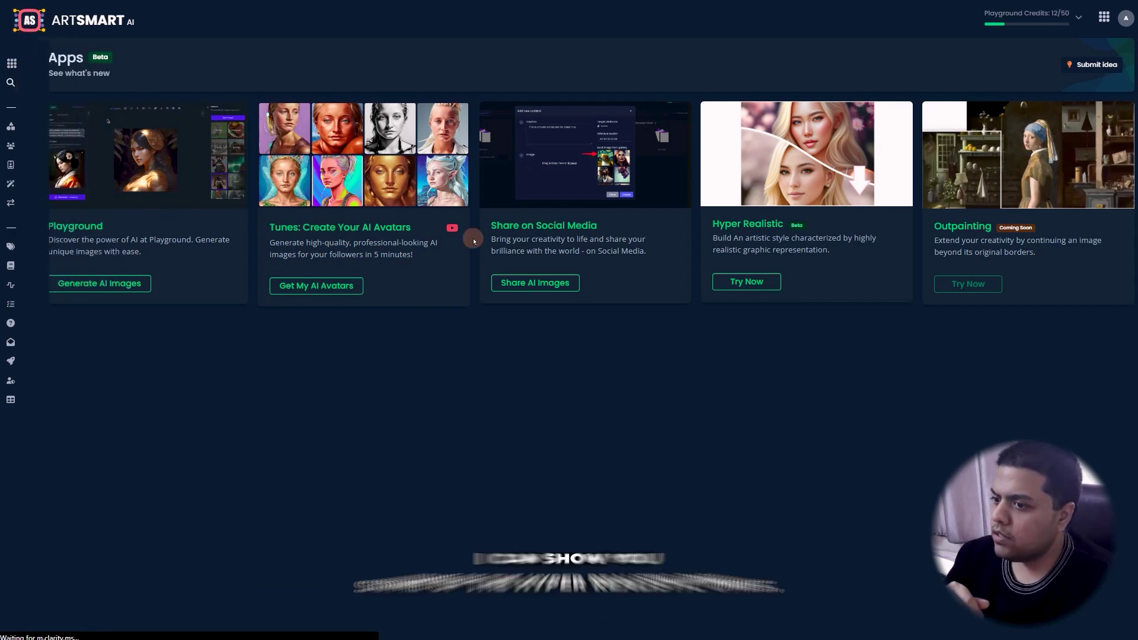
click(745, 215)
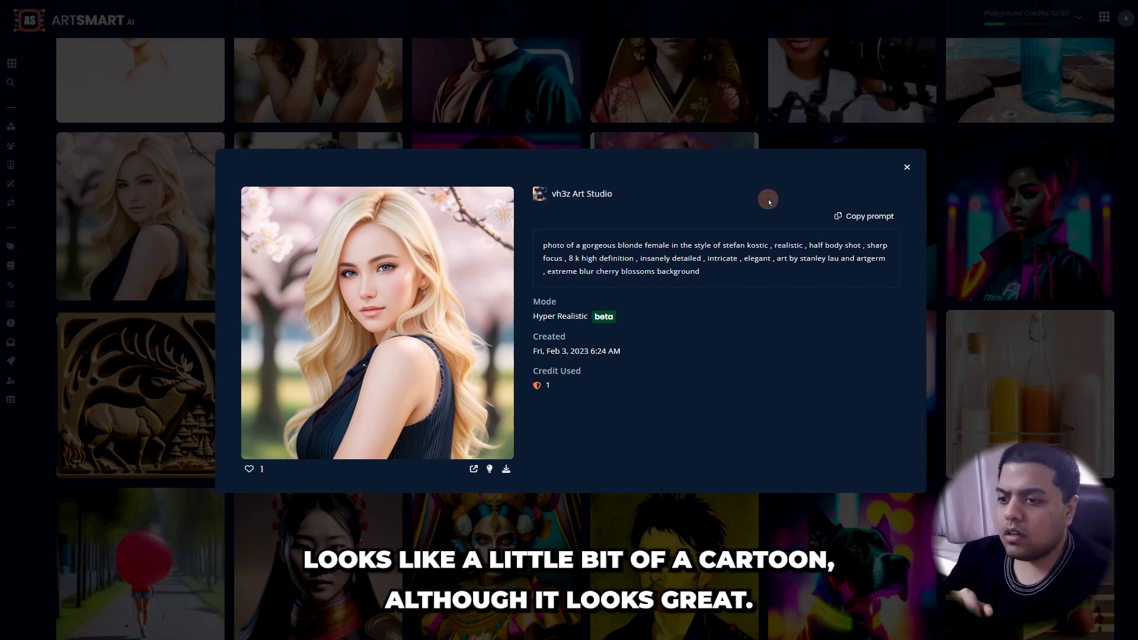
click(906, 168)
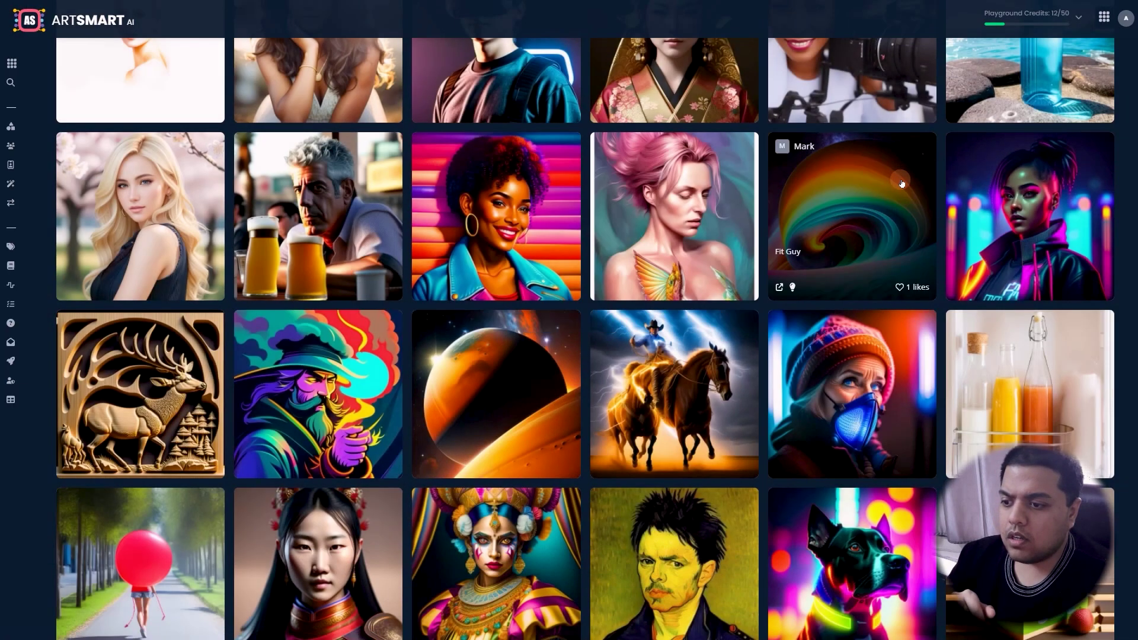
Check the details of the gas mask portrait and the businesswoman with a camera among the Explore images.
click(816, 396)
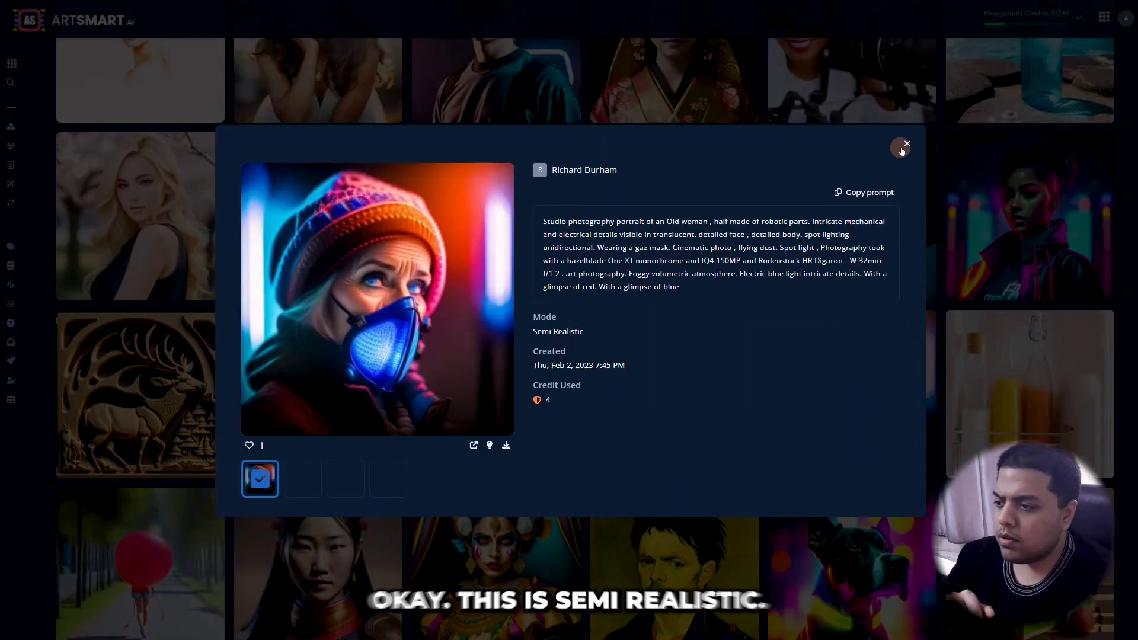
click(907, 143)
scroll(938, 362, up, 3)
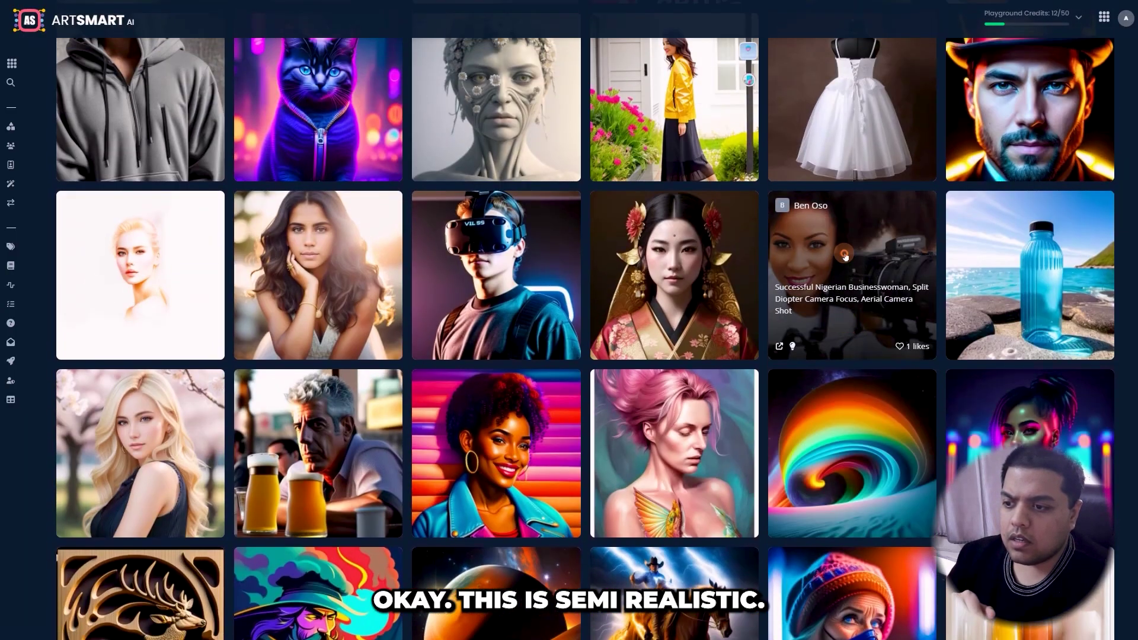
click(847, 322)
click(909, 144)
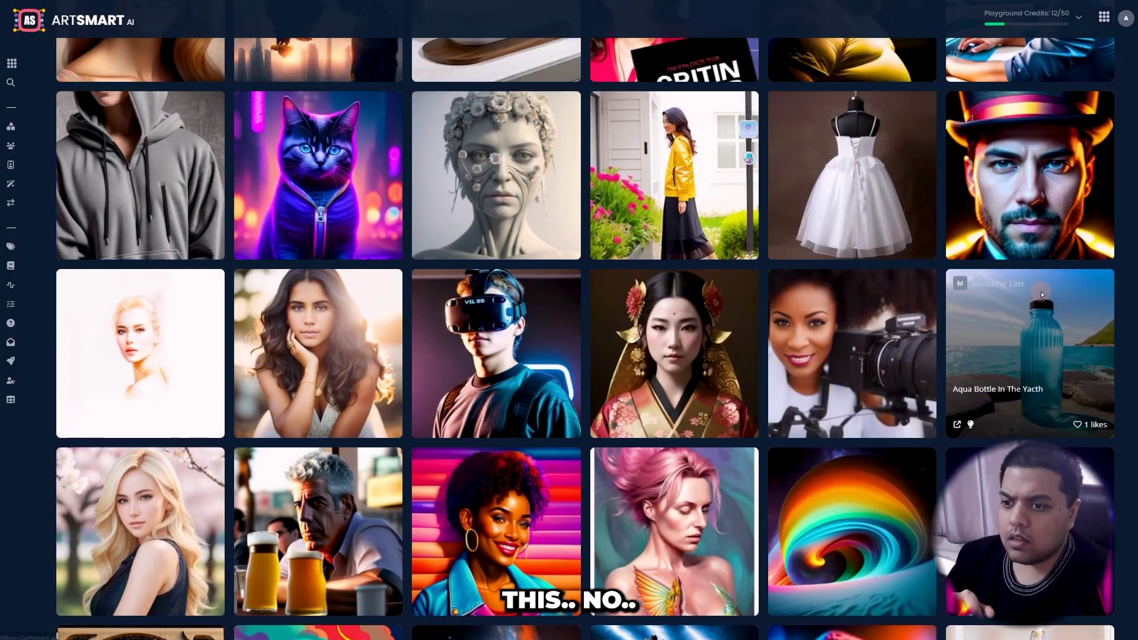
Open the image of the man in a top hat, compare its variations and close its details.
scroll(1051, 218, up, 1)
click(1052, 219)
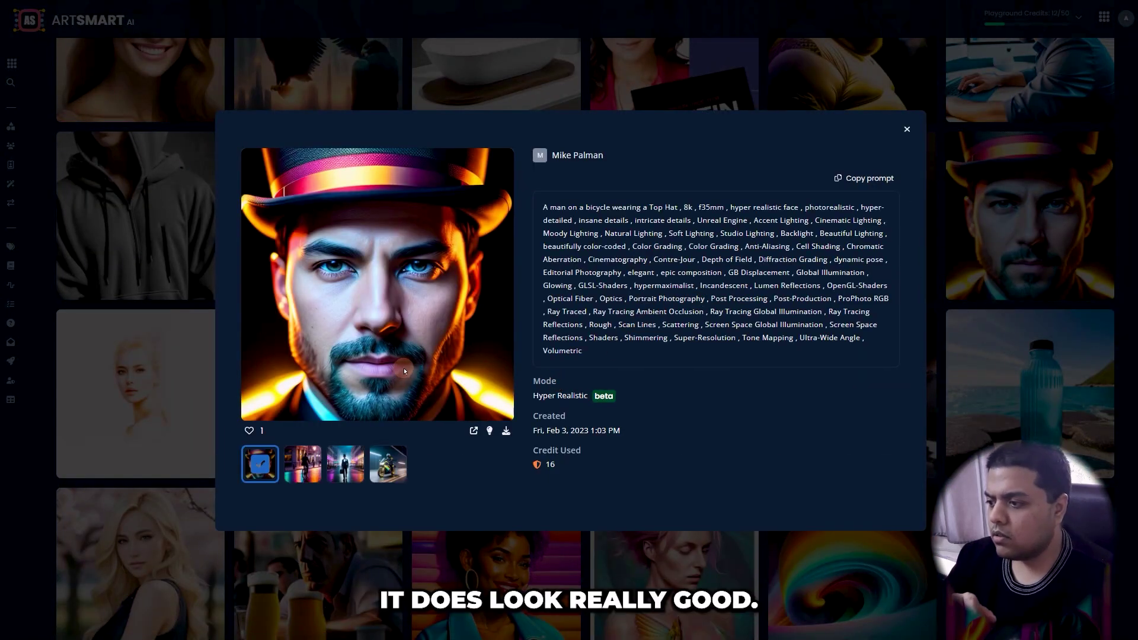
click(388, 464)
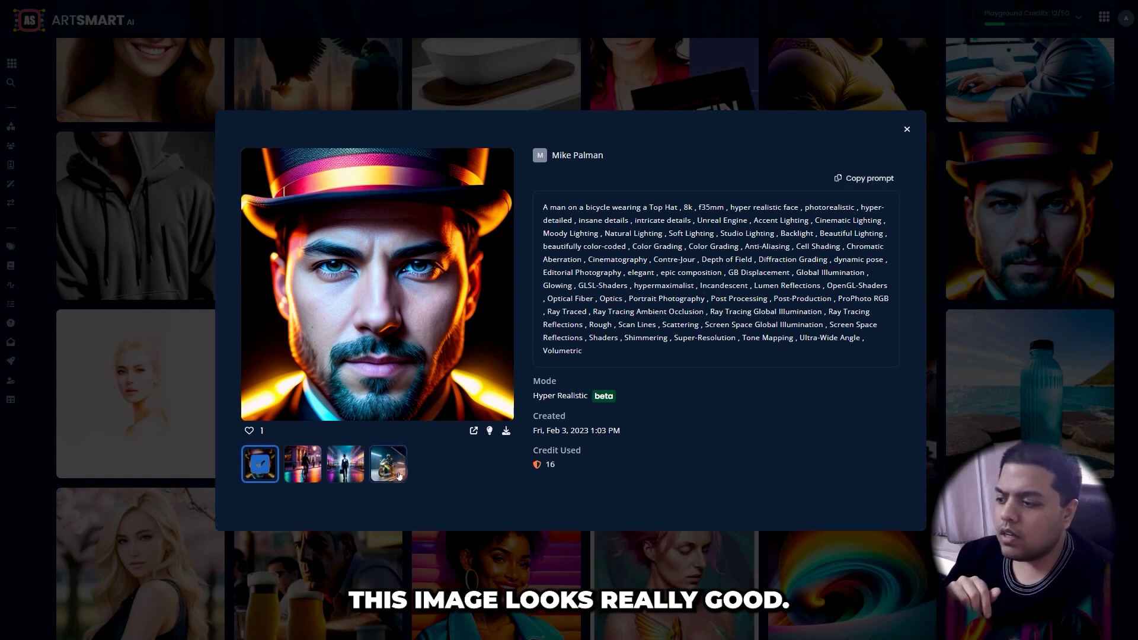
click(345, 474)
click(302, 468)
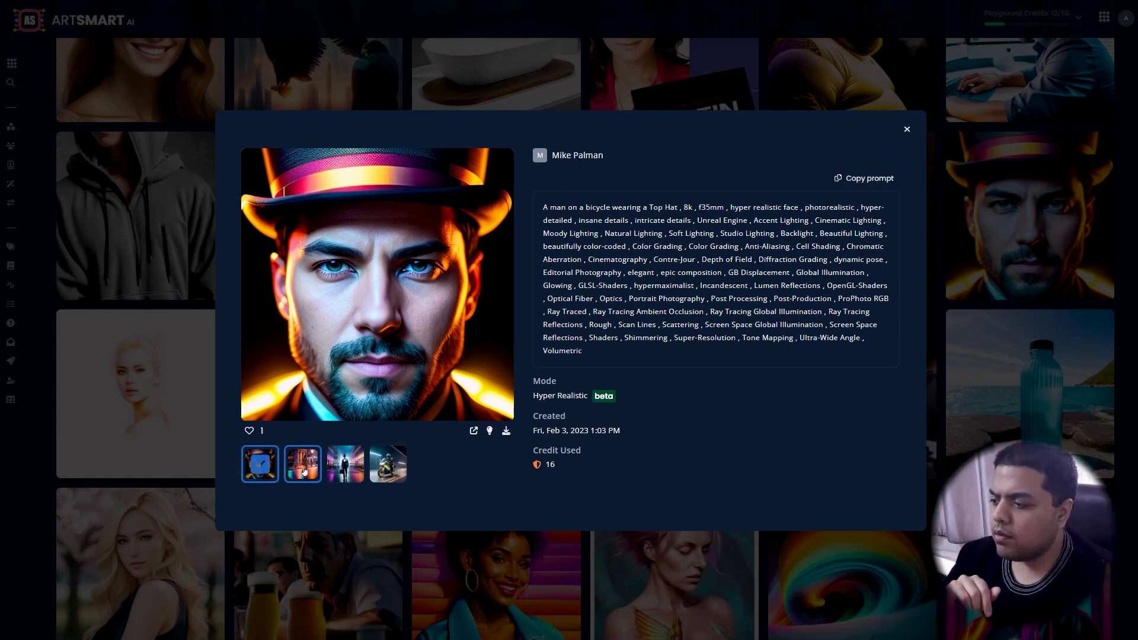
click(298, 474)
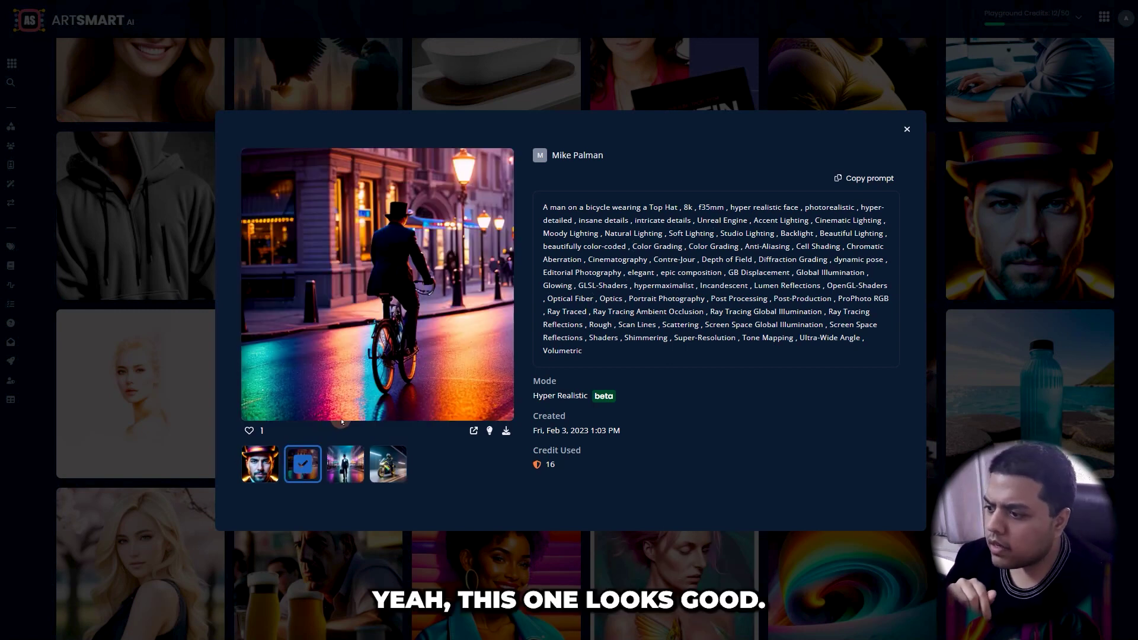
click(396, 467)
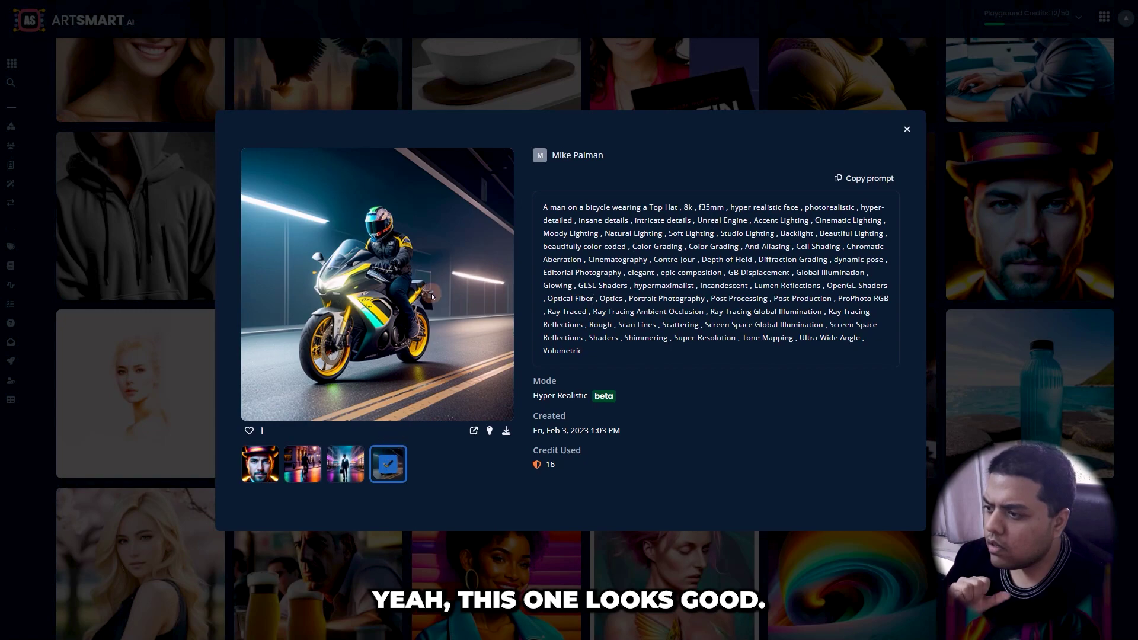
click(906, 129)
Open the aqua bottle image's details and compare its variations.
click(1030, 393)
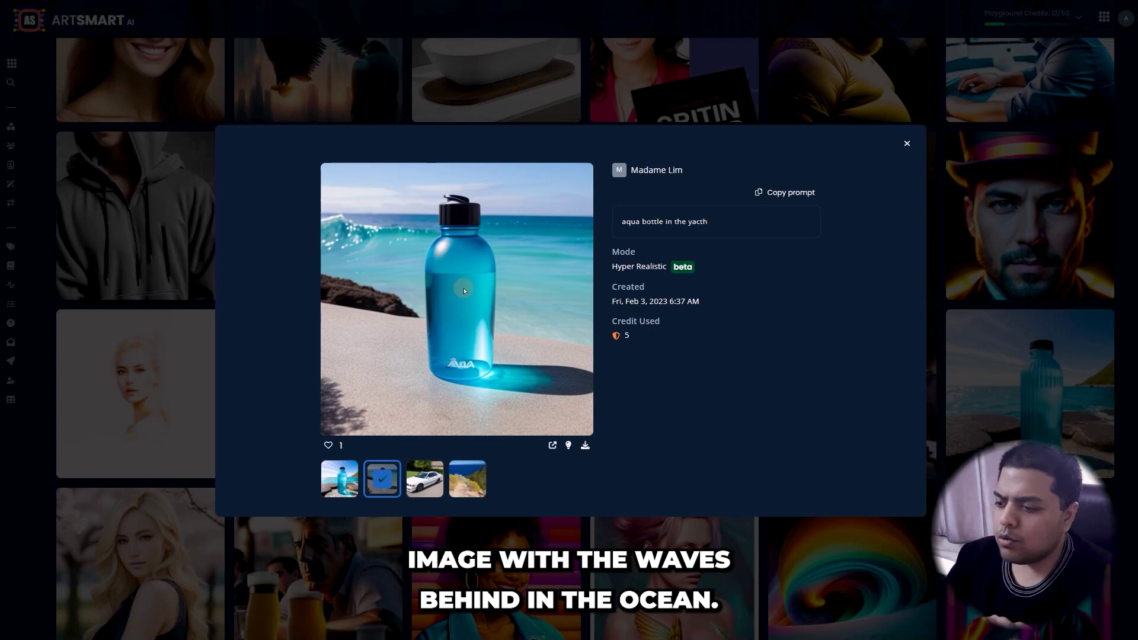
click(424, 478)
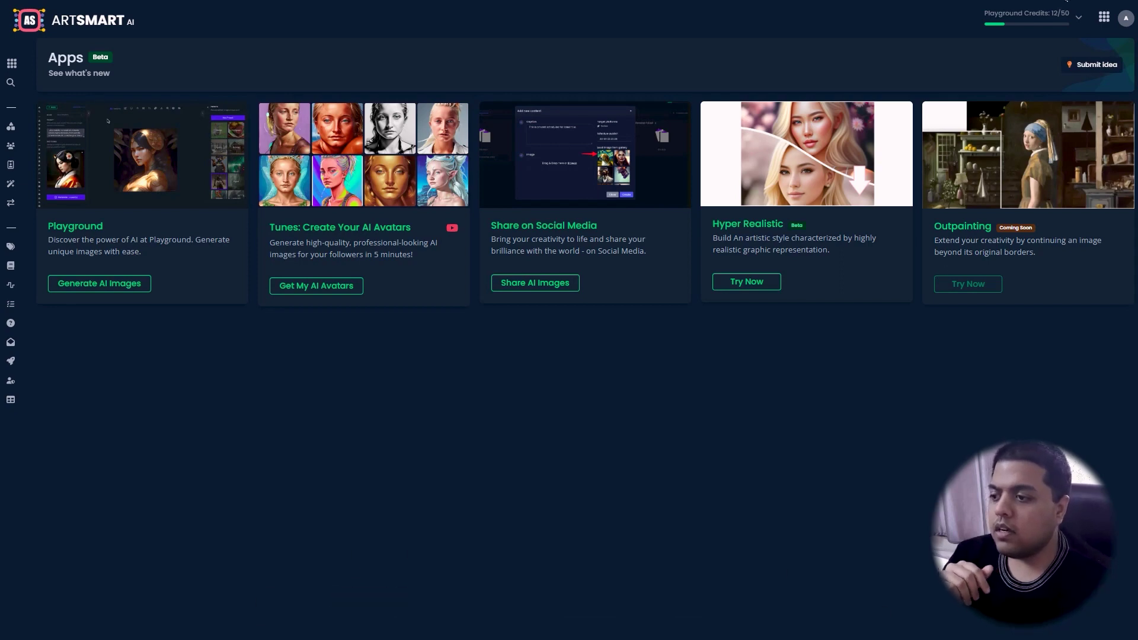
Open the social media sharing app, start a new content card and load the duck image from the gallery.
click(531, 284)
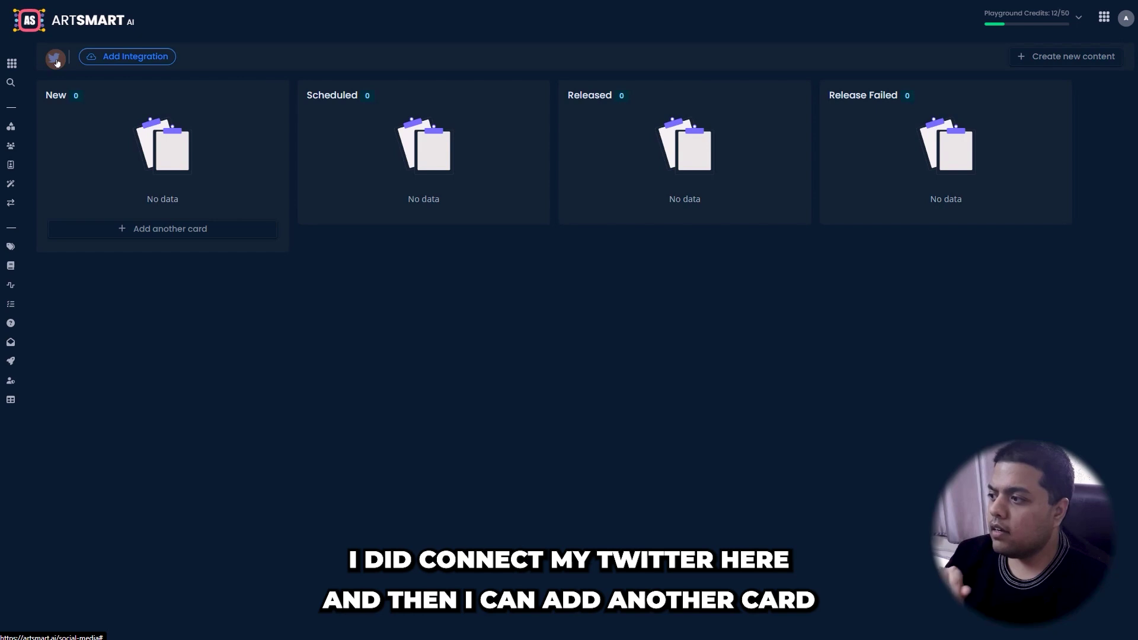
click(156, 231)
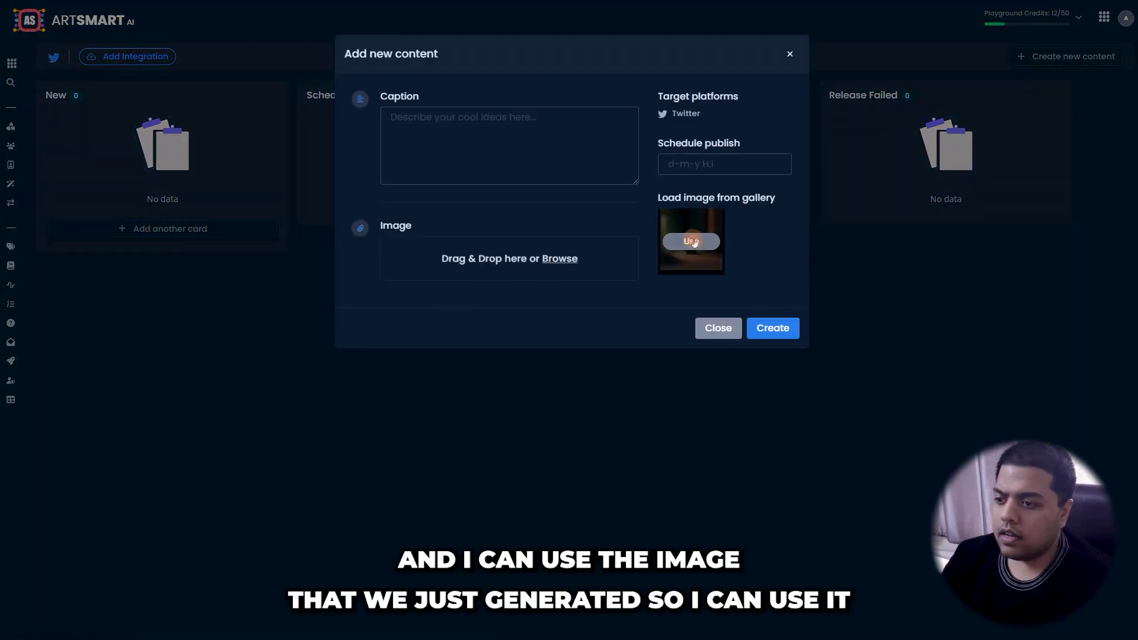
click(692, 241)
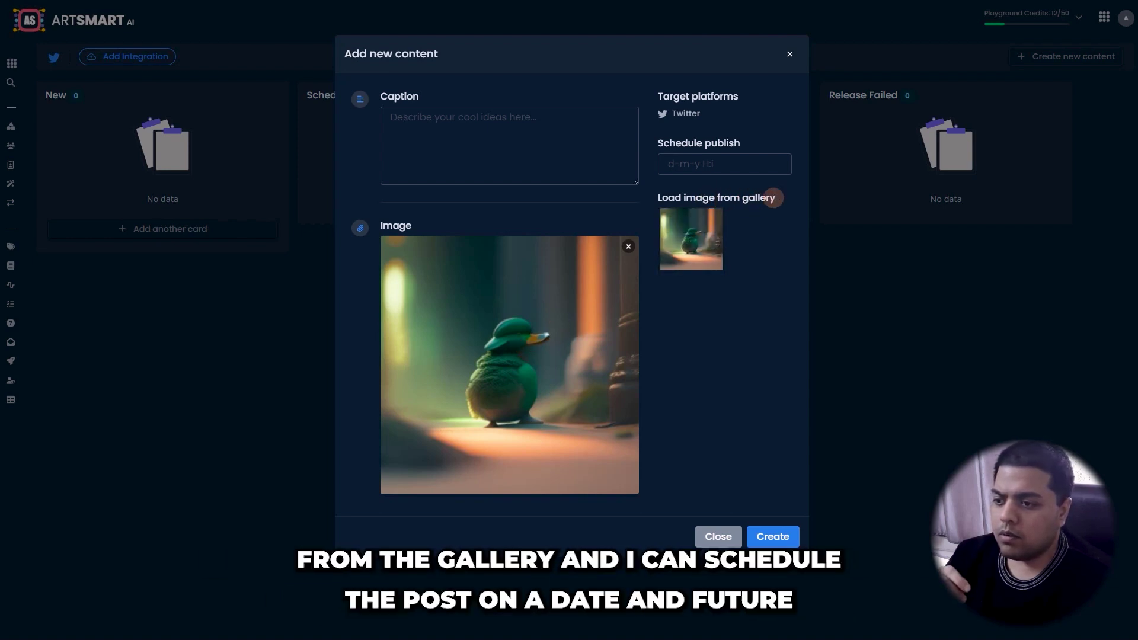
Examine the new card's publishing schedule, target platform and caption options, close it without creating it and leave the social scheduler.
click(702, 159)
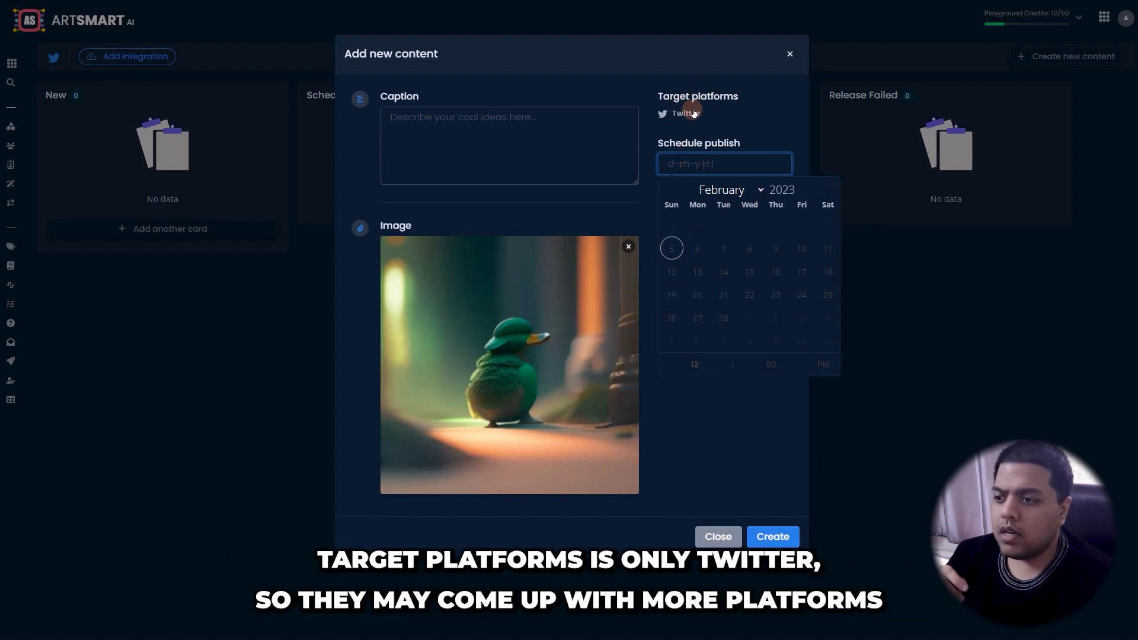
click(675, 121)
click(491, 124)
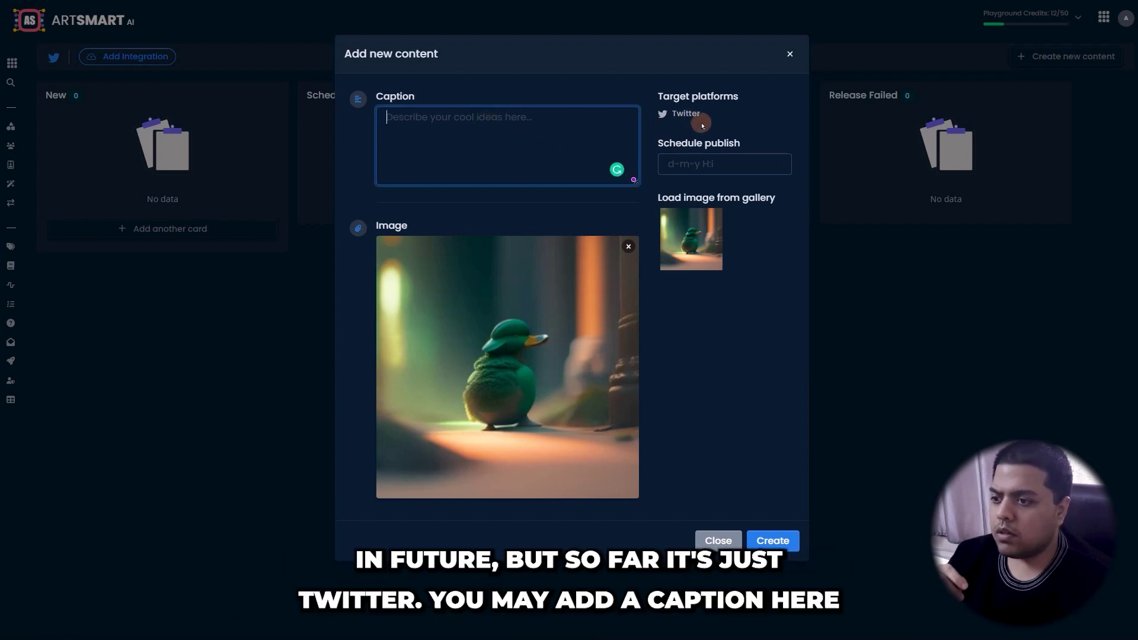
click(474, 137)
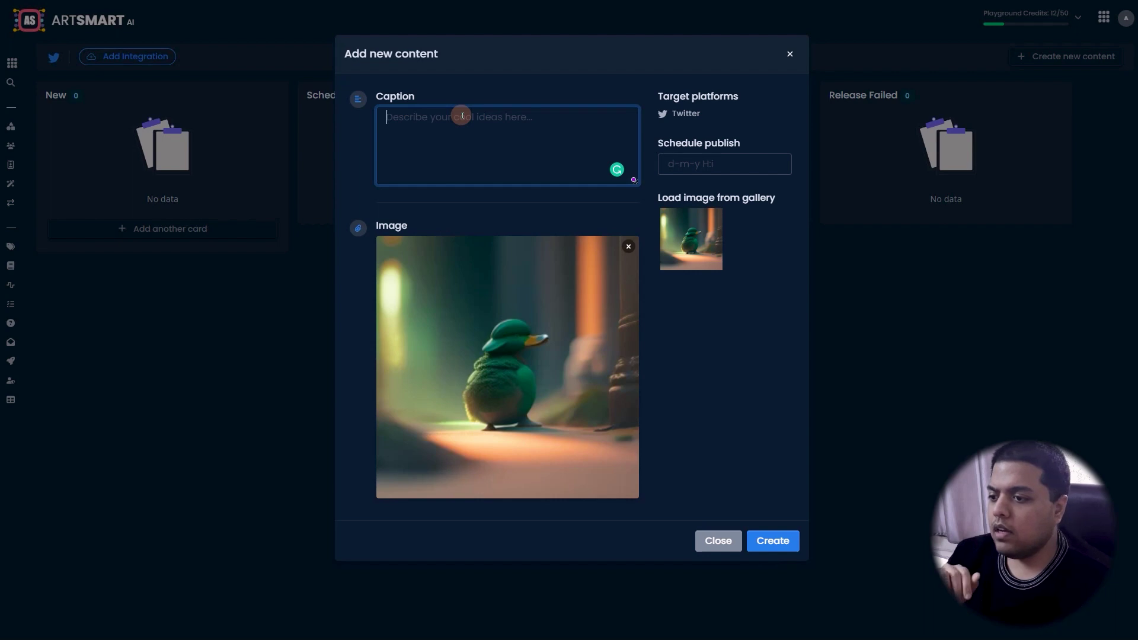
click(790, 54)
click(56, 27)
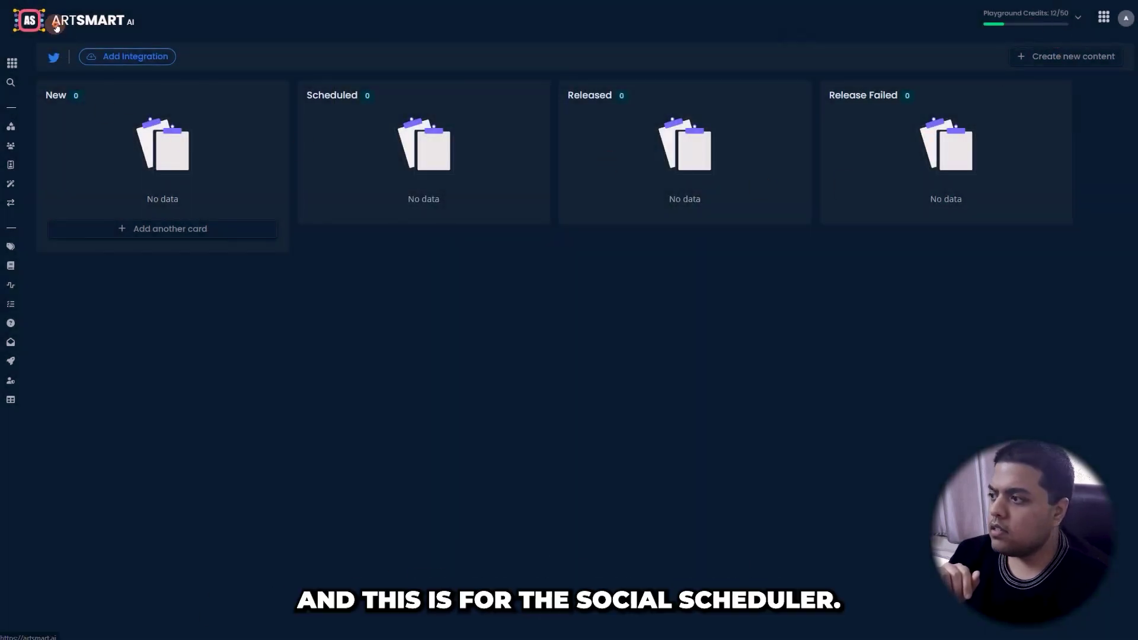